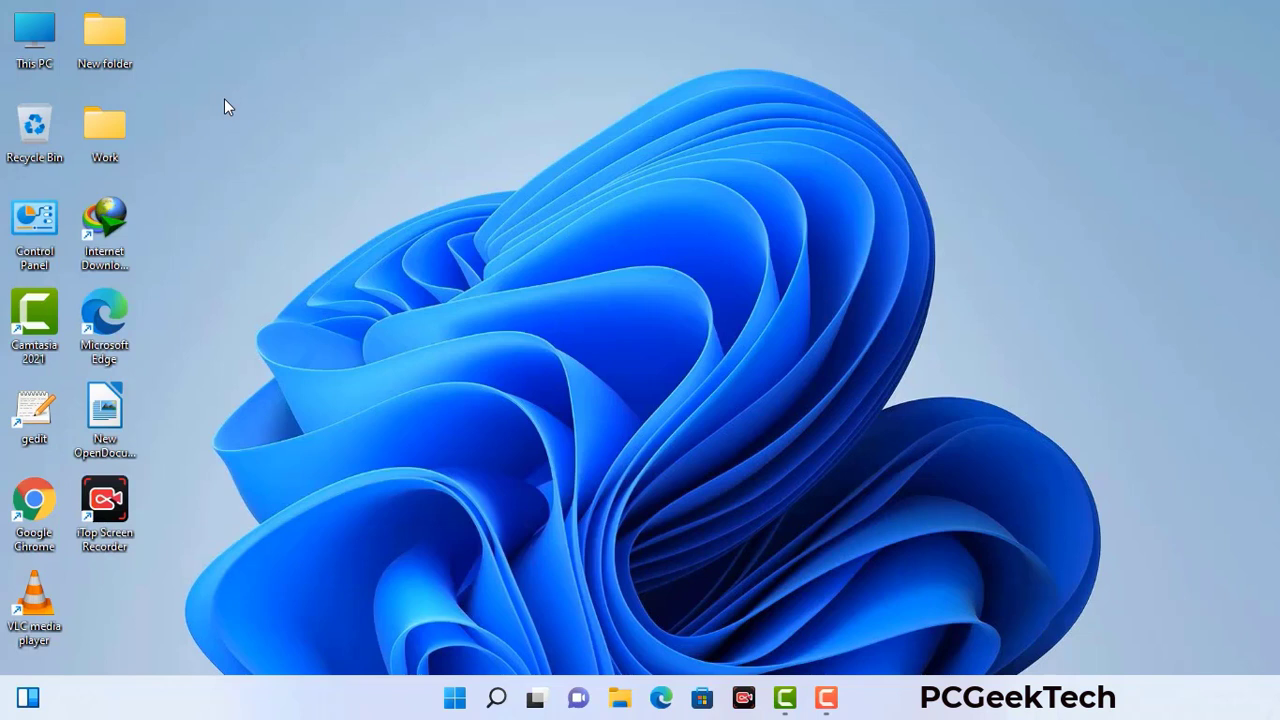
# Run msconfig from the Run box to open System Configuration on its General page
pyautogui.press('super+r')
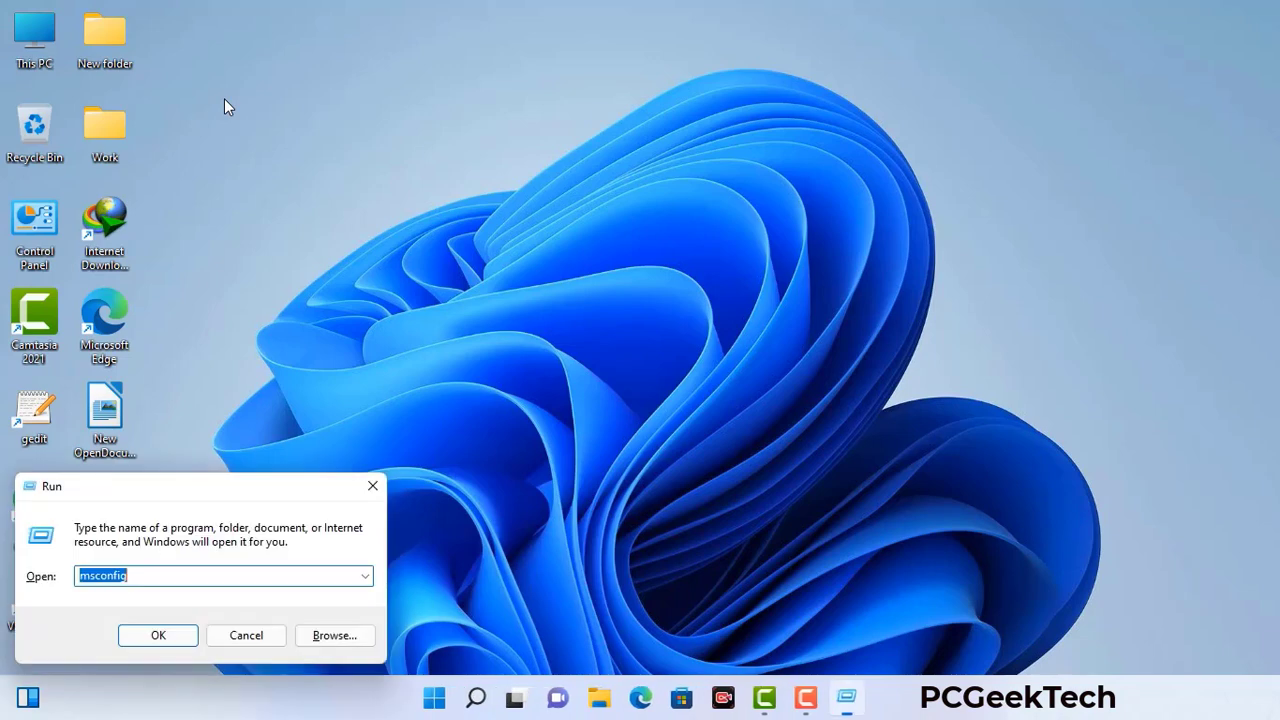
pyautogui.moveTo(214, 486); pyautogui.dragTo(561, 157)
pyautogui.click(508, 251)
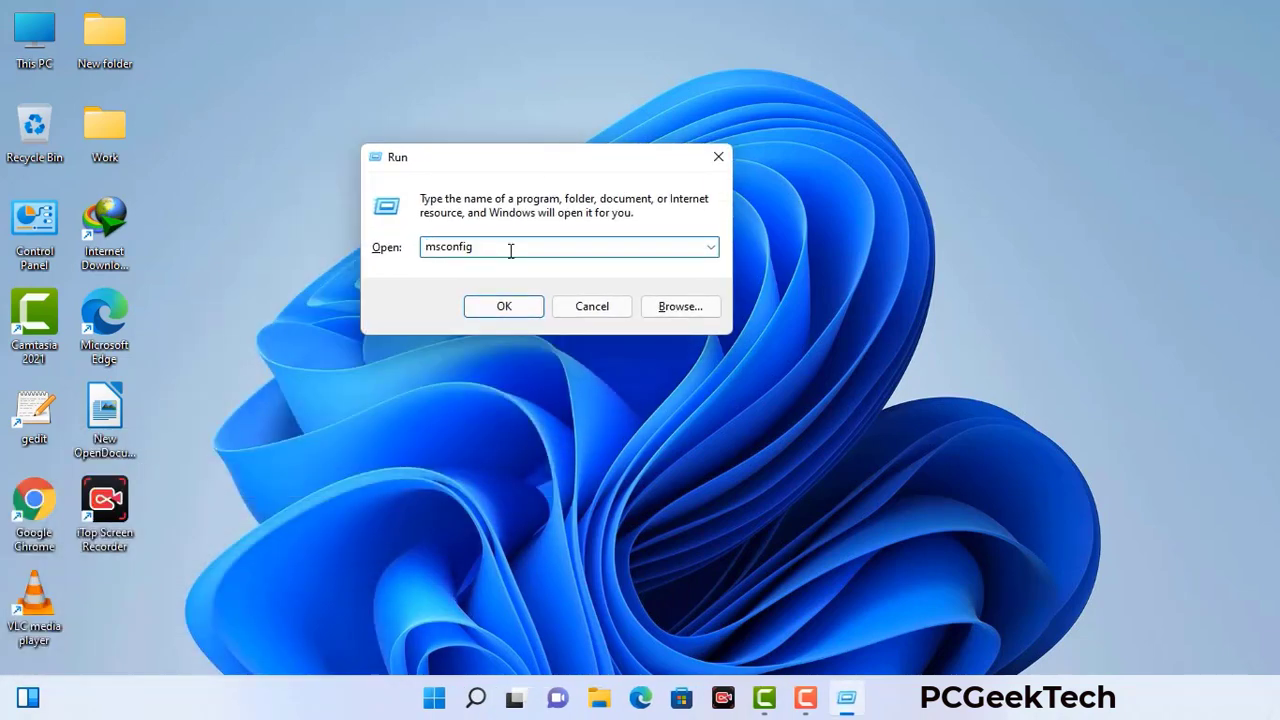
pyautogui.click(500, 307)
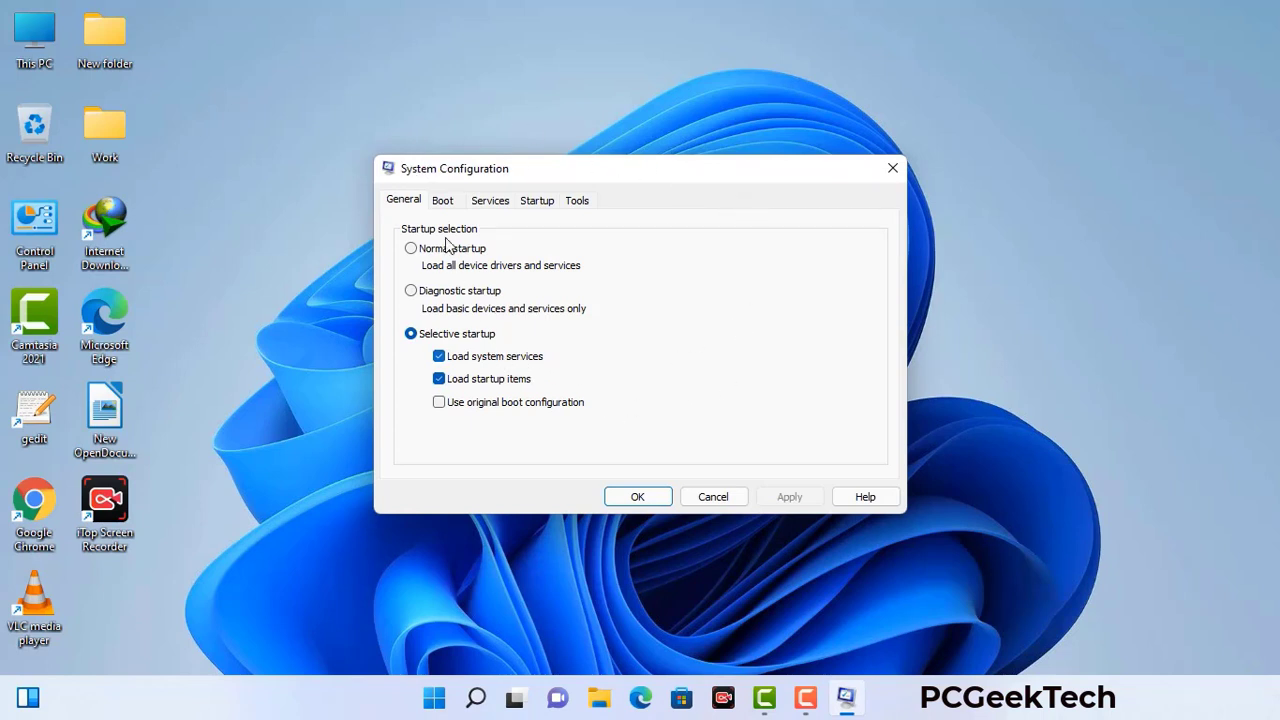
# Enable Safe boot with the Network option on the Boot tab, apply it, and restart
pyautogui.click(445, 203)
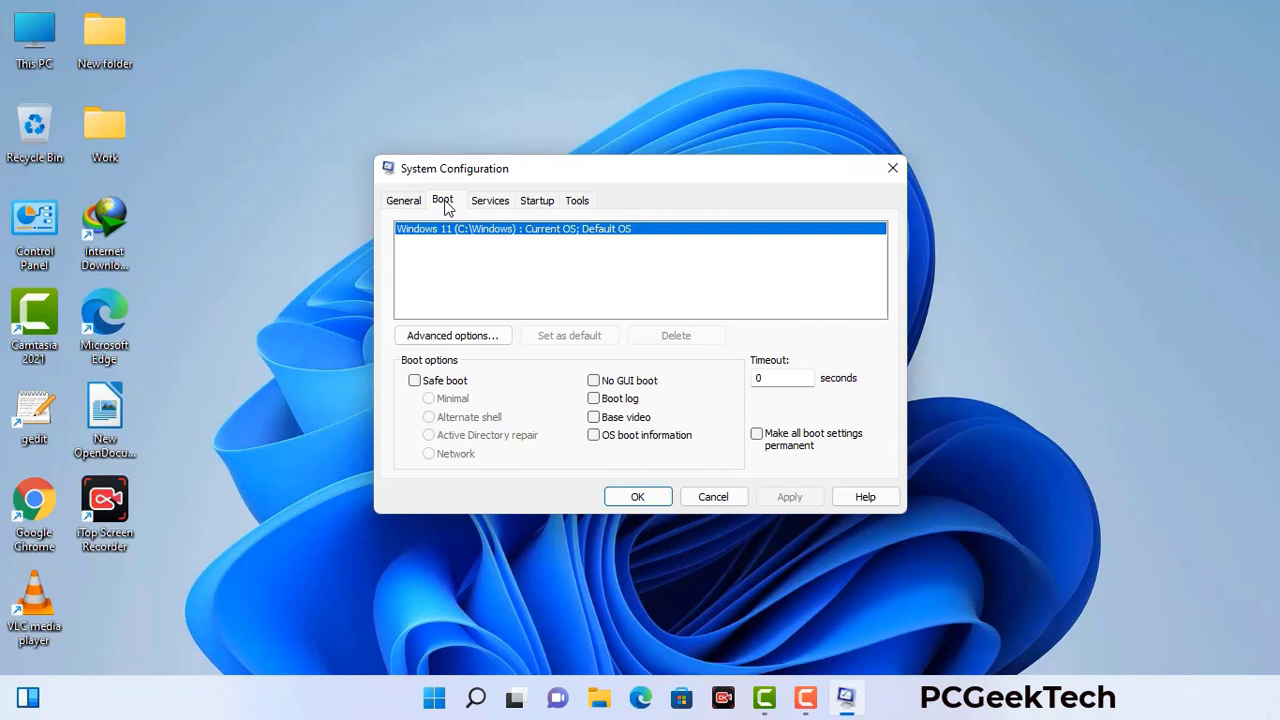
pyautogui.click(414, 382)
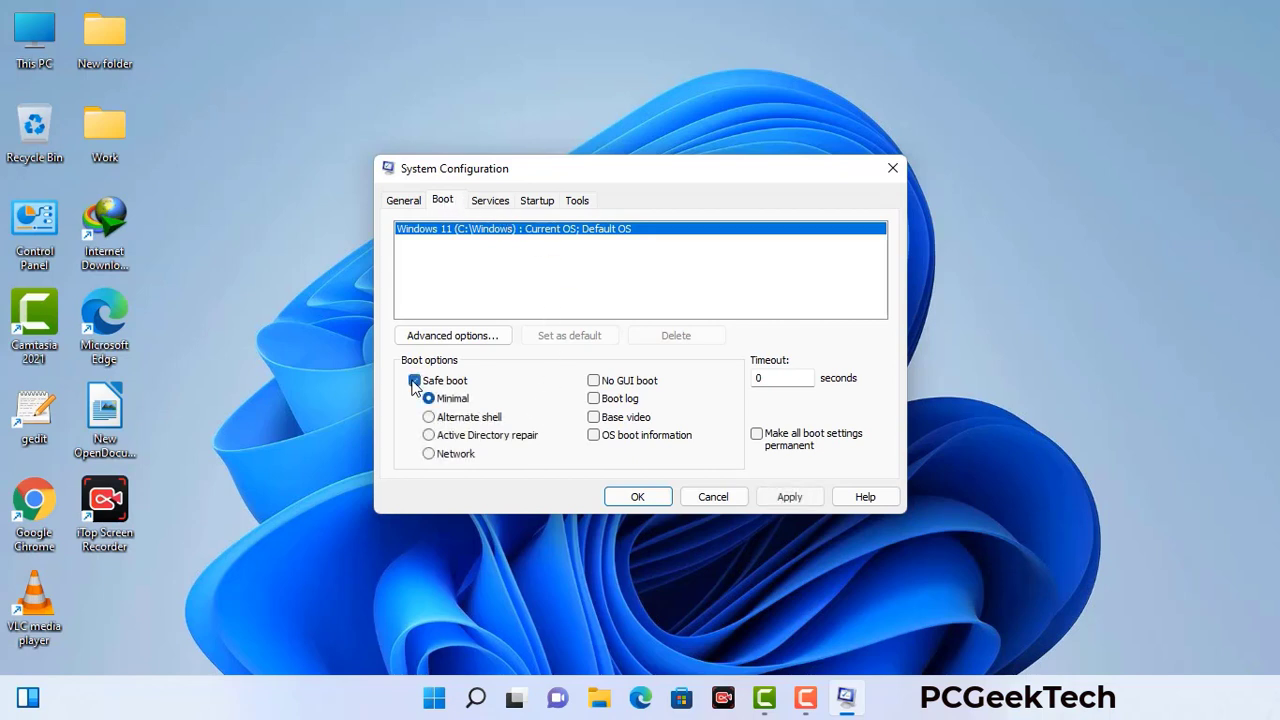
pyautogui.click(456, 455)
pyautogui.click(789, 500)
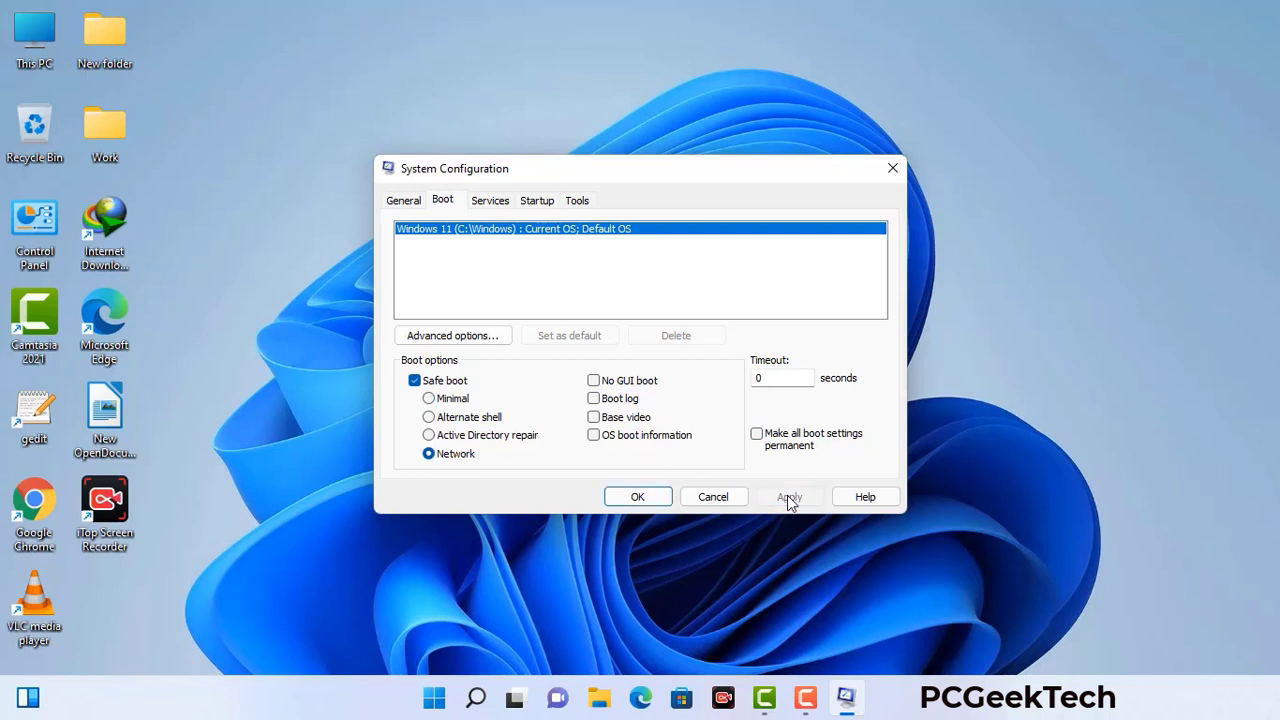
pyautogui.click(636, 497)
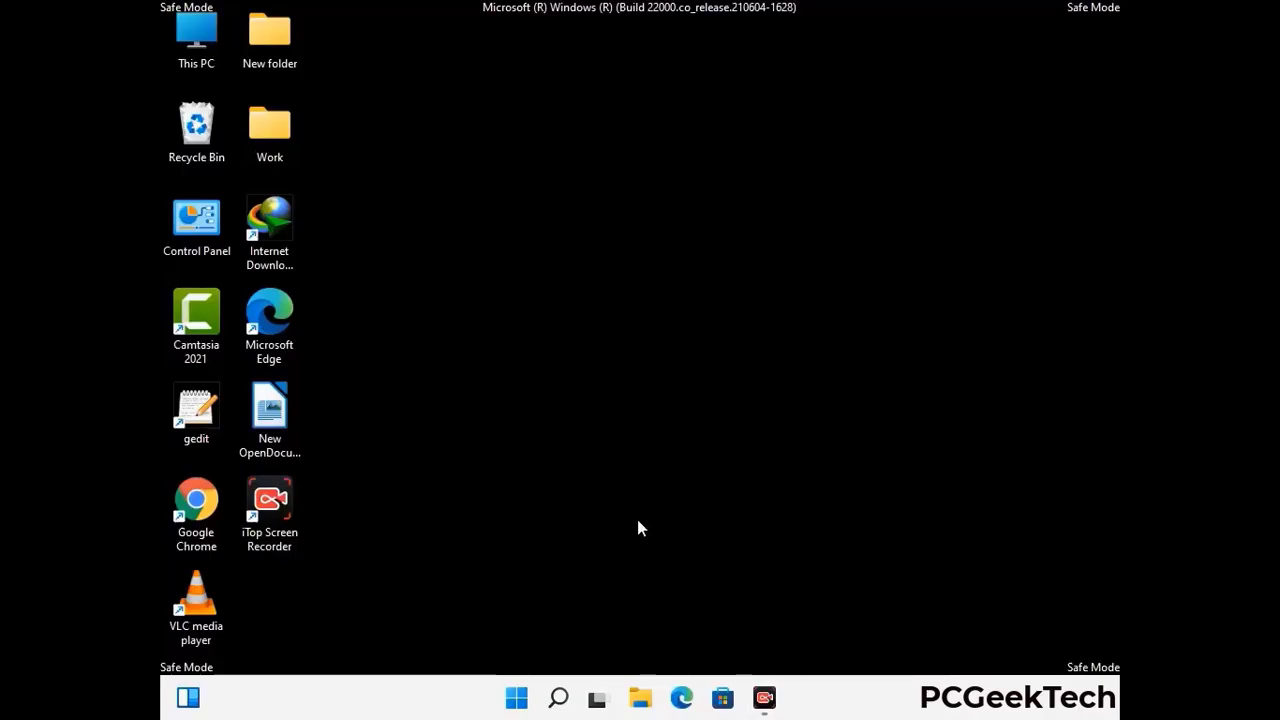
# Turn on 'Show hidden files, folders, and drives' in File Explorer Options, then close Control Panel
pyautogui.doubleClick(198, 243)
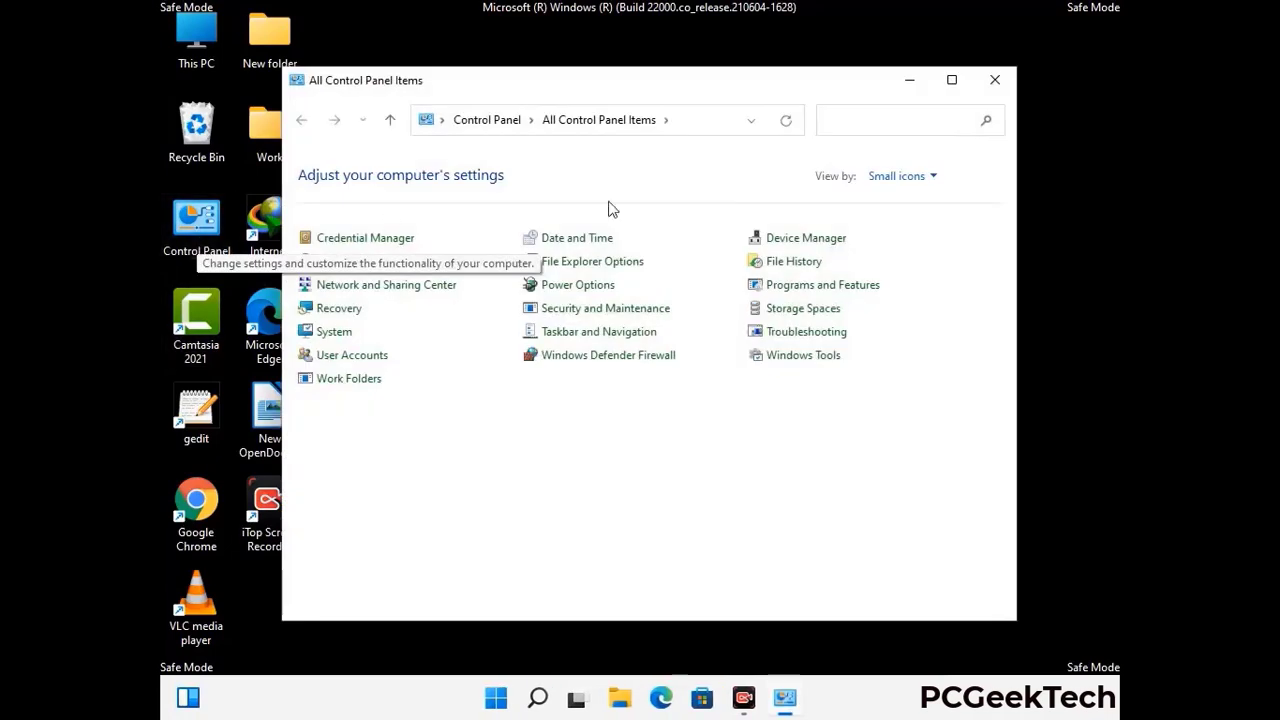
pyautogui.click(617, 268)
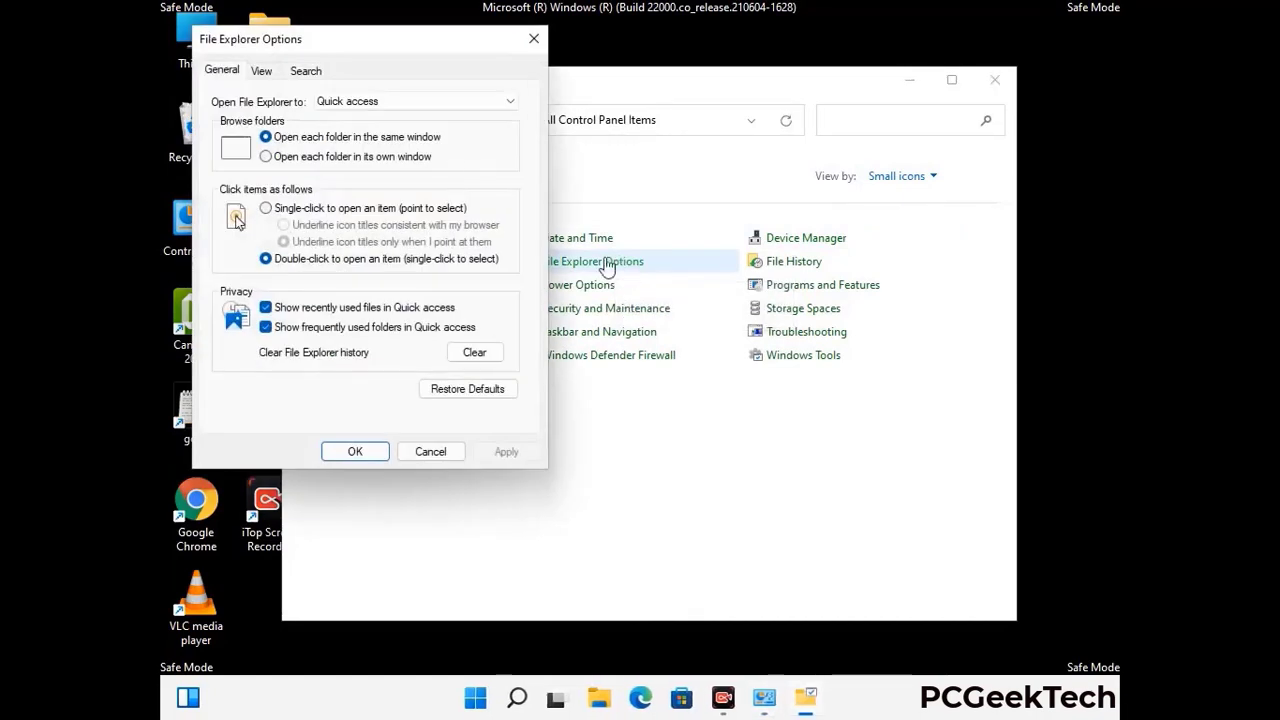
pyautogui.click(263, 71)
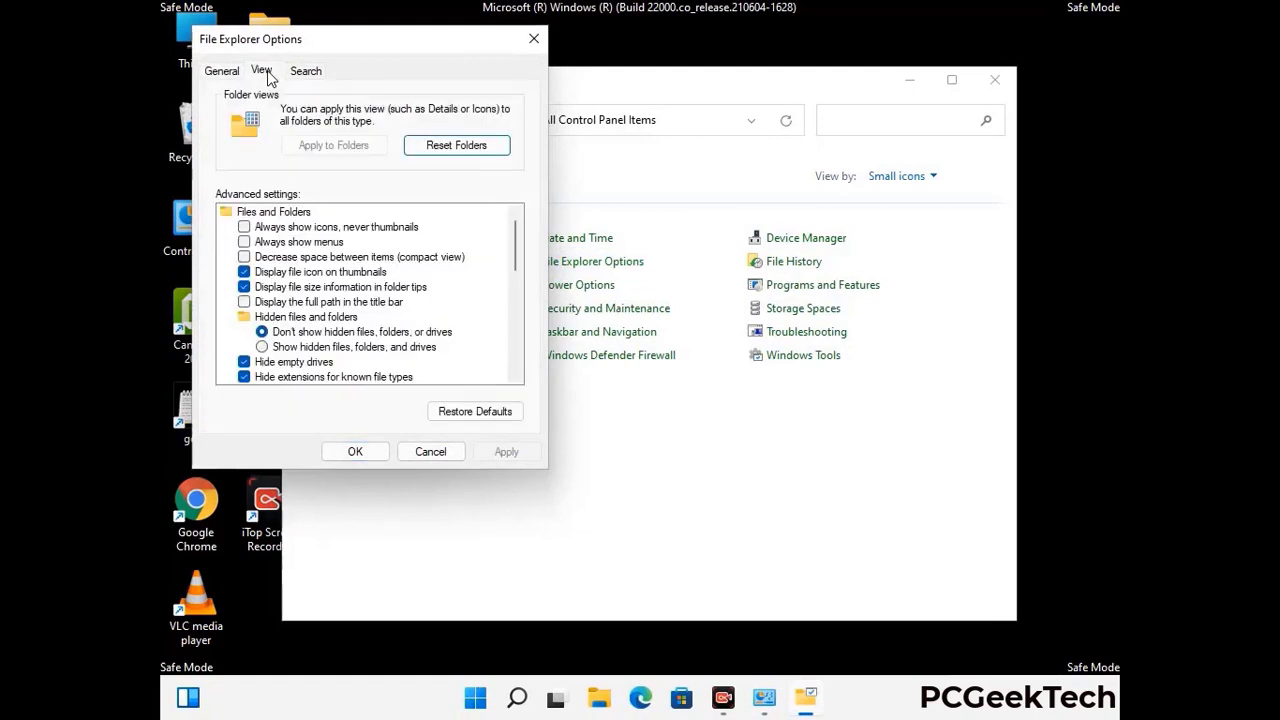
pyautogui.click(264, 348)
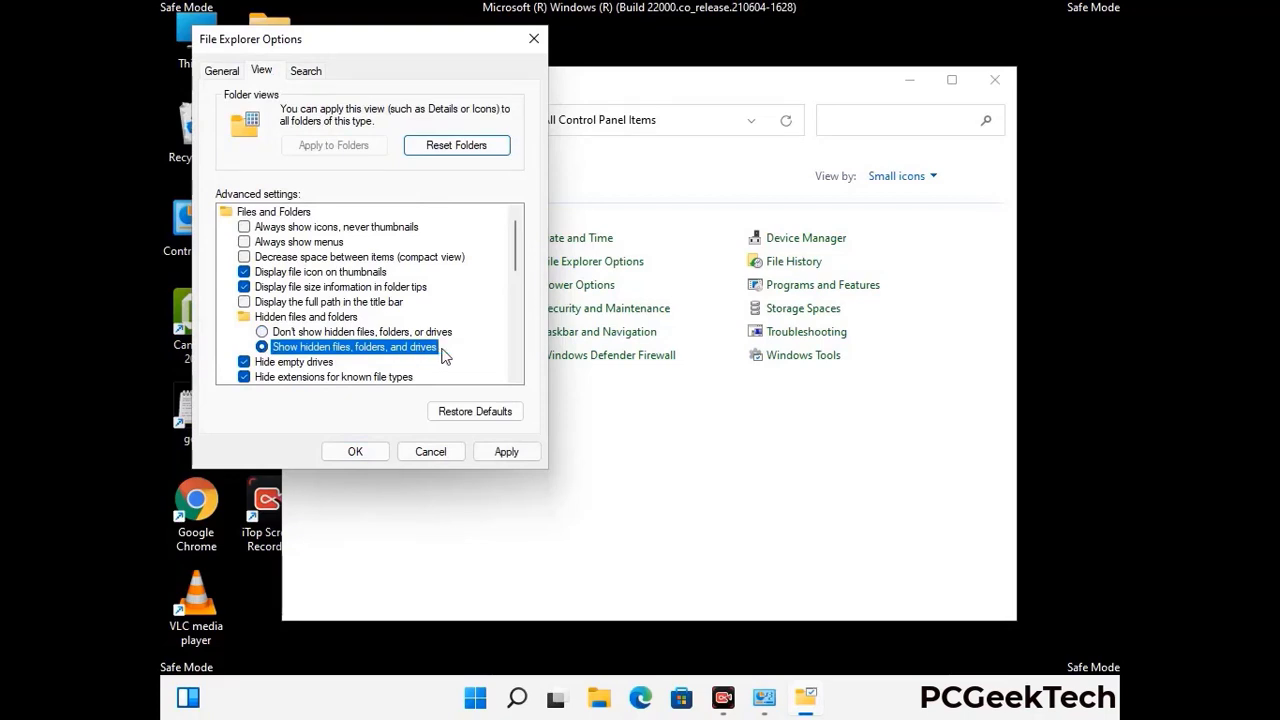
pyautogui.click(503, 451)
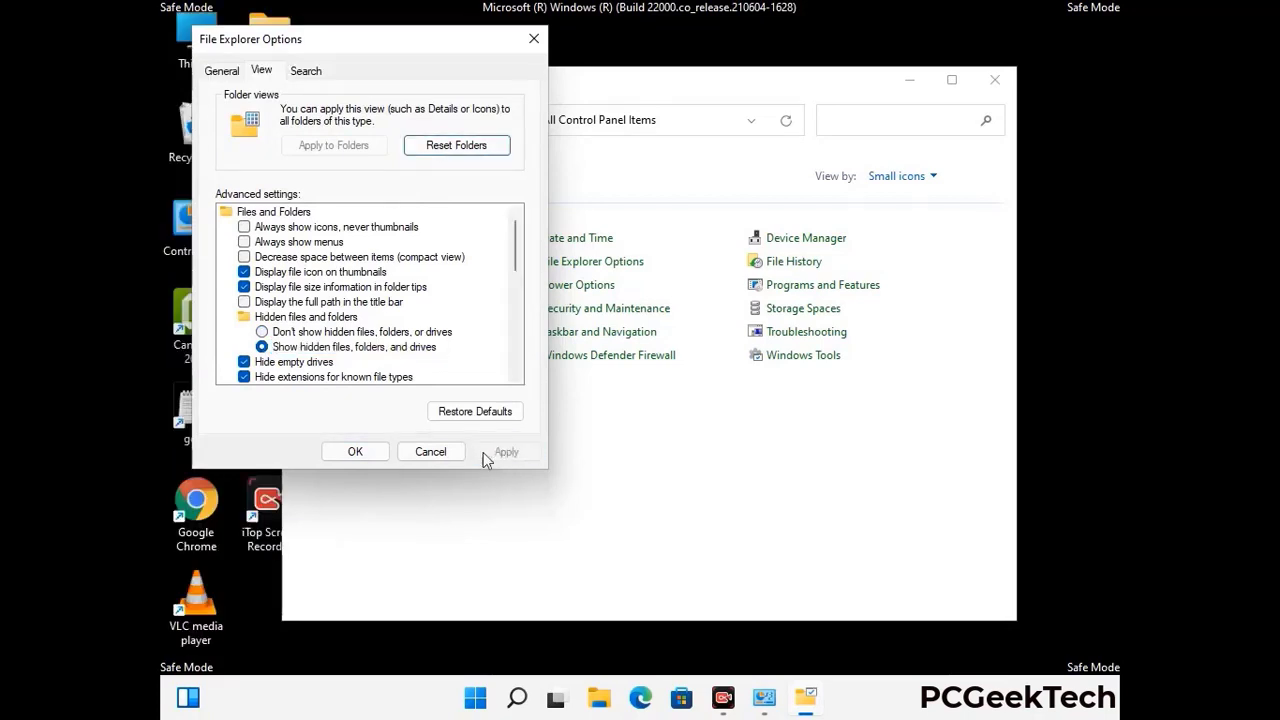
pyautogui.click(337, 453)
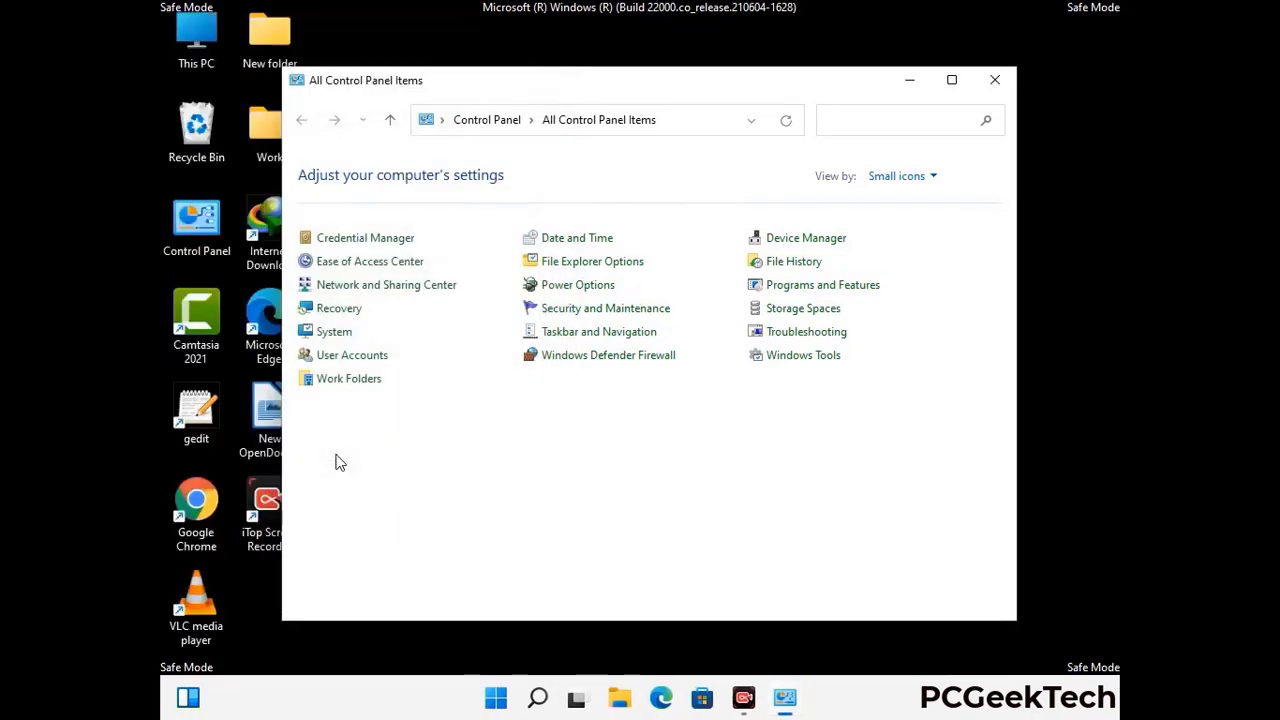
pyautogui.click(994, 80)
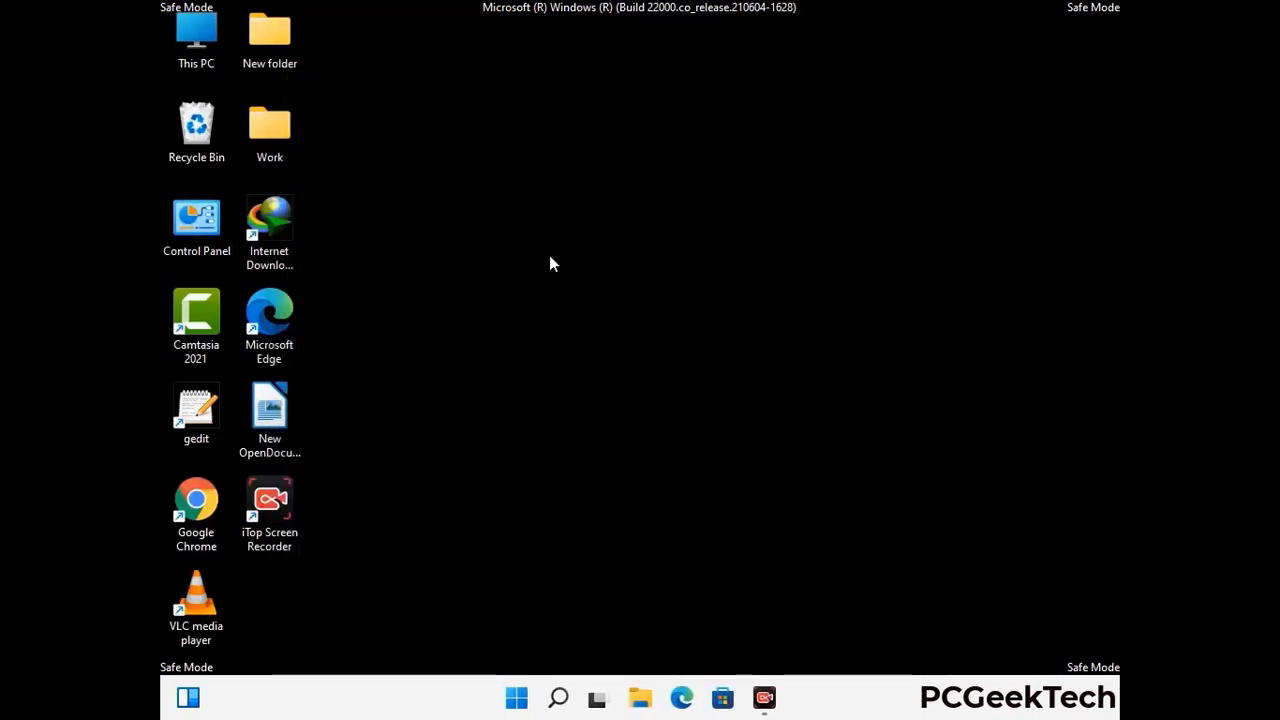
# Browse to C:\Windows\System32\drivers\etc and select the hosts file
pyautogui.doubleClick(190, 62)
pyautogui.doubleClick(560, 438)
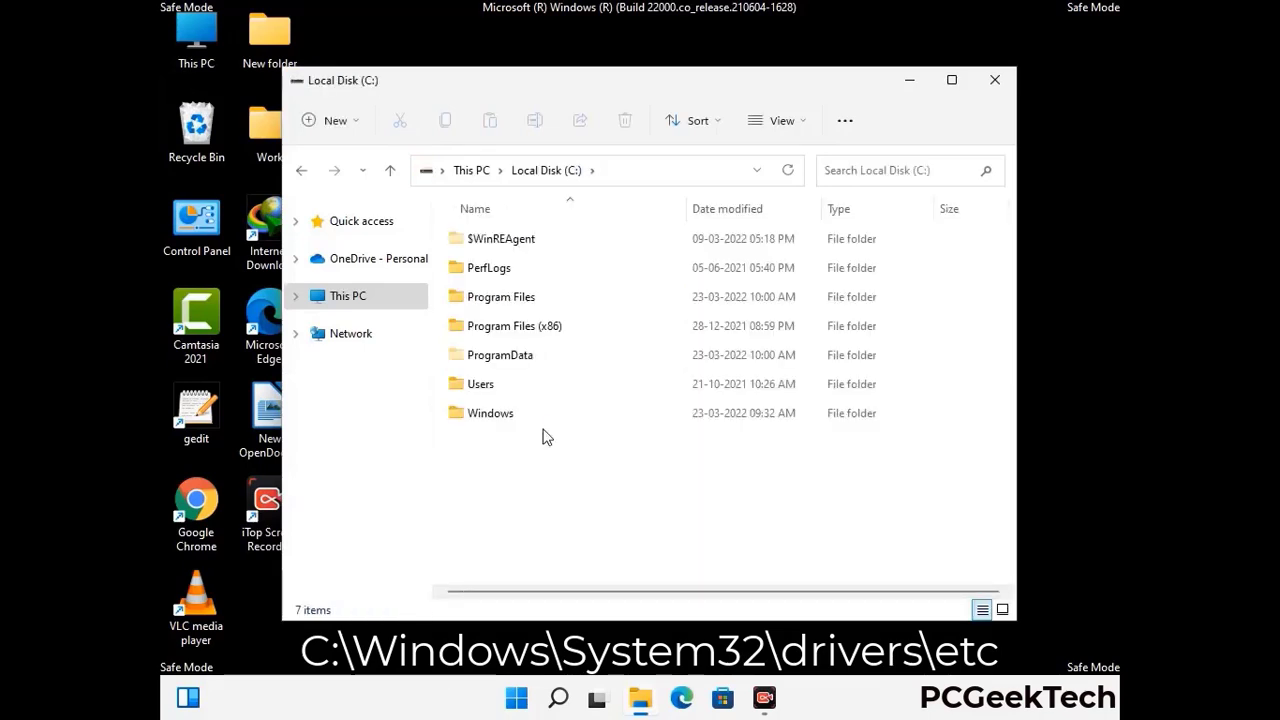
pyautogui.click(480, 422)
pyautogui.doubleClick(480, 422)
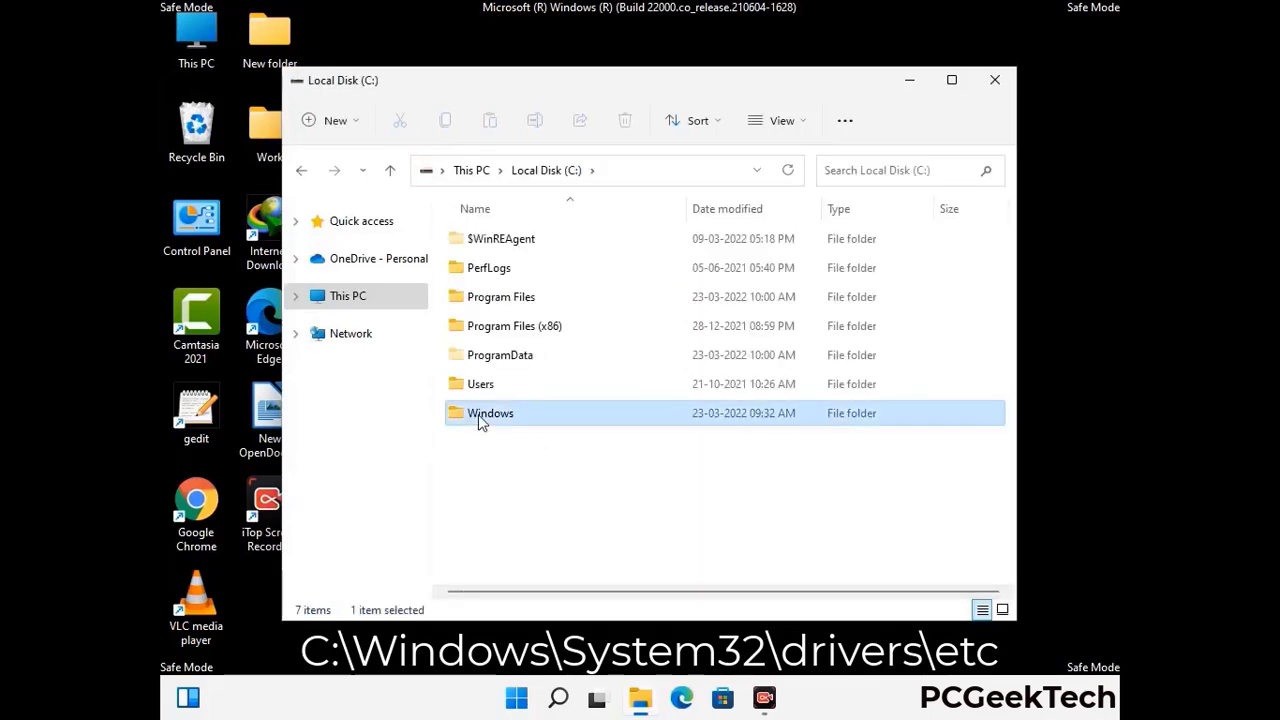
pyautogui.scroll(-5, 640, 428)
pyautogui.scroll(-15, 632, 432)
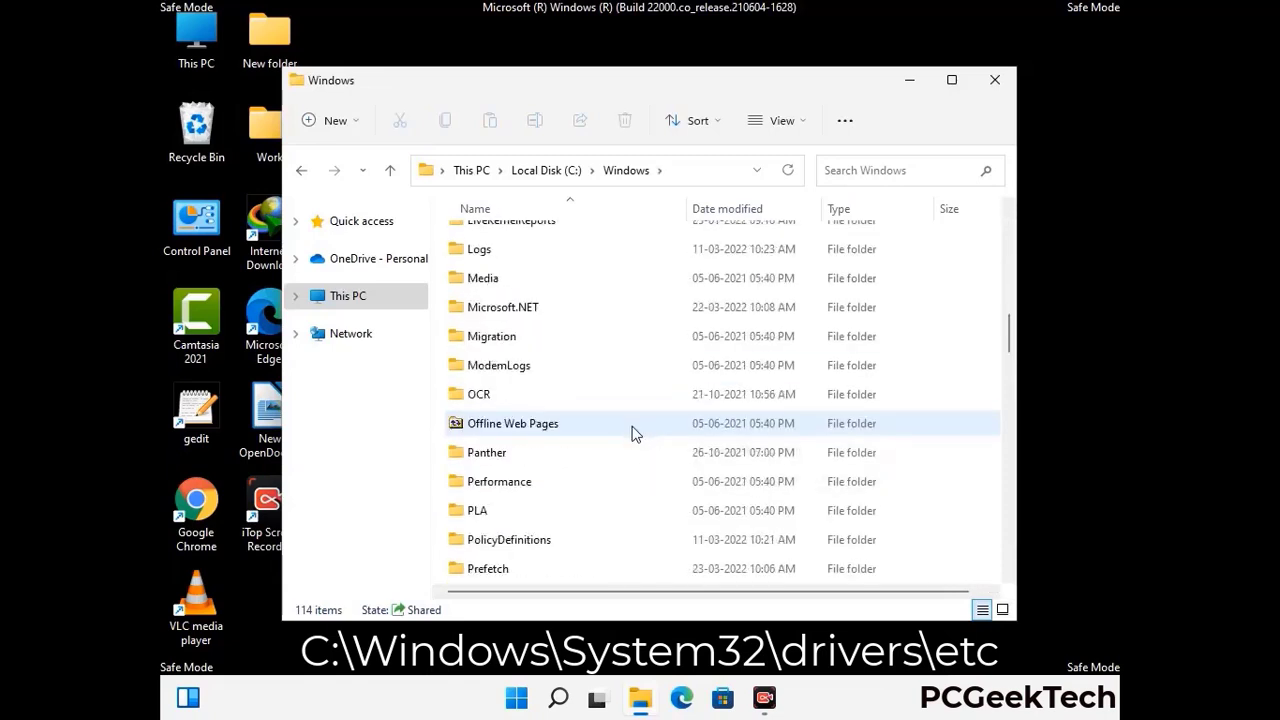
pyautogui.scroll(-3, 604, 427)
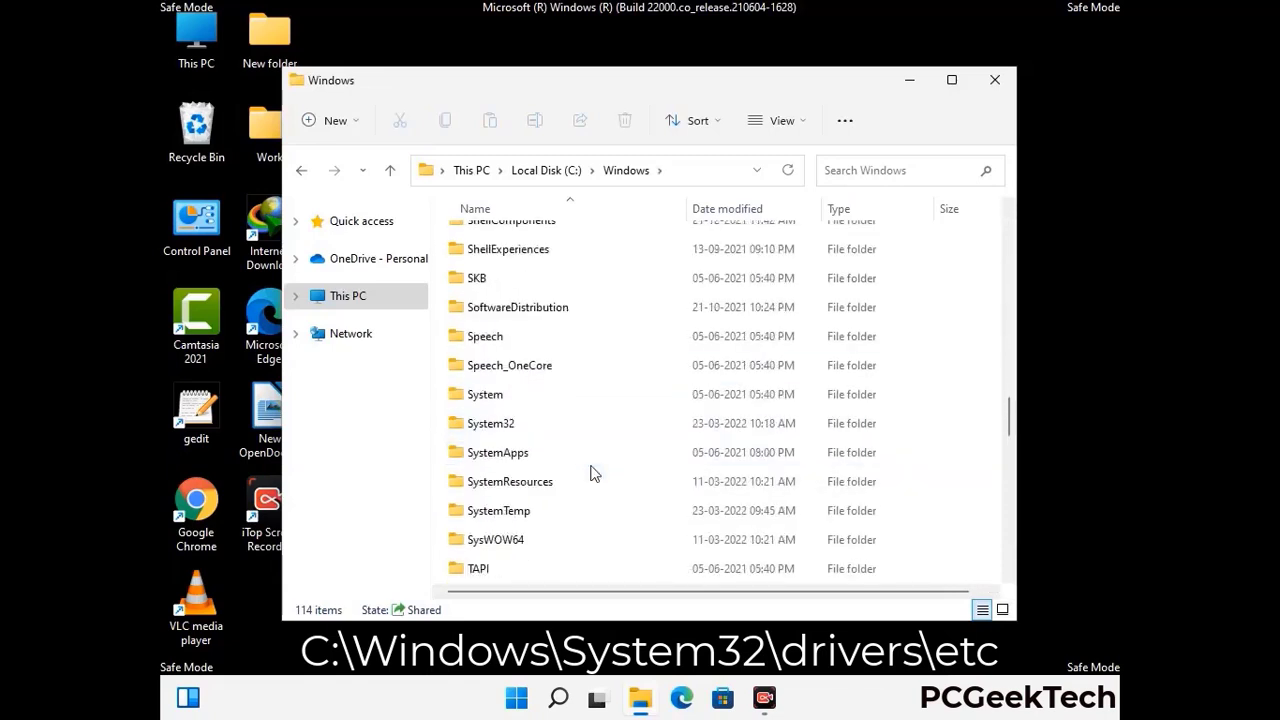
pyautogui.doubleClick(488, 424)
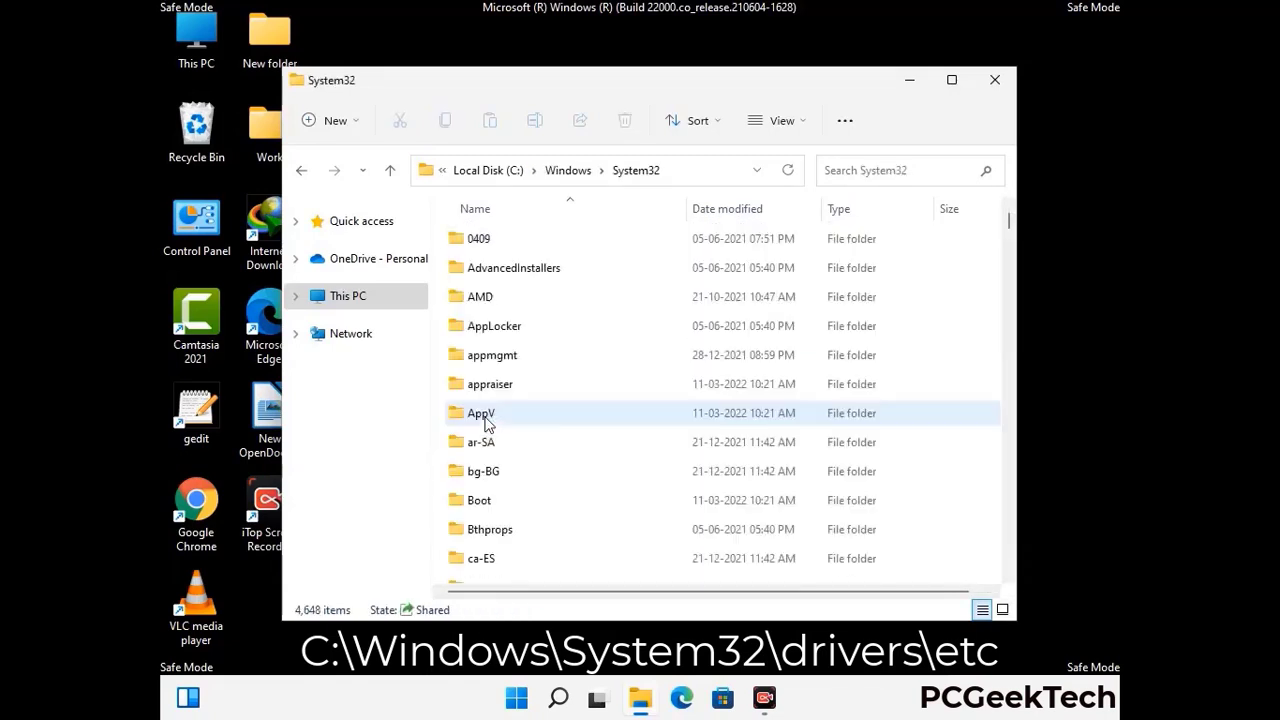
pyautogui.scroll(-8, 551, 425)
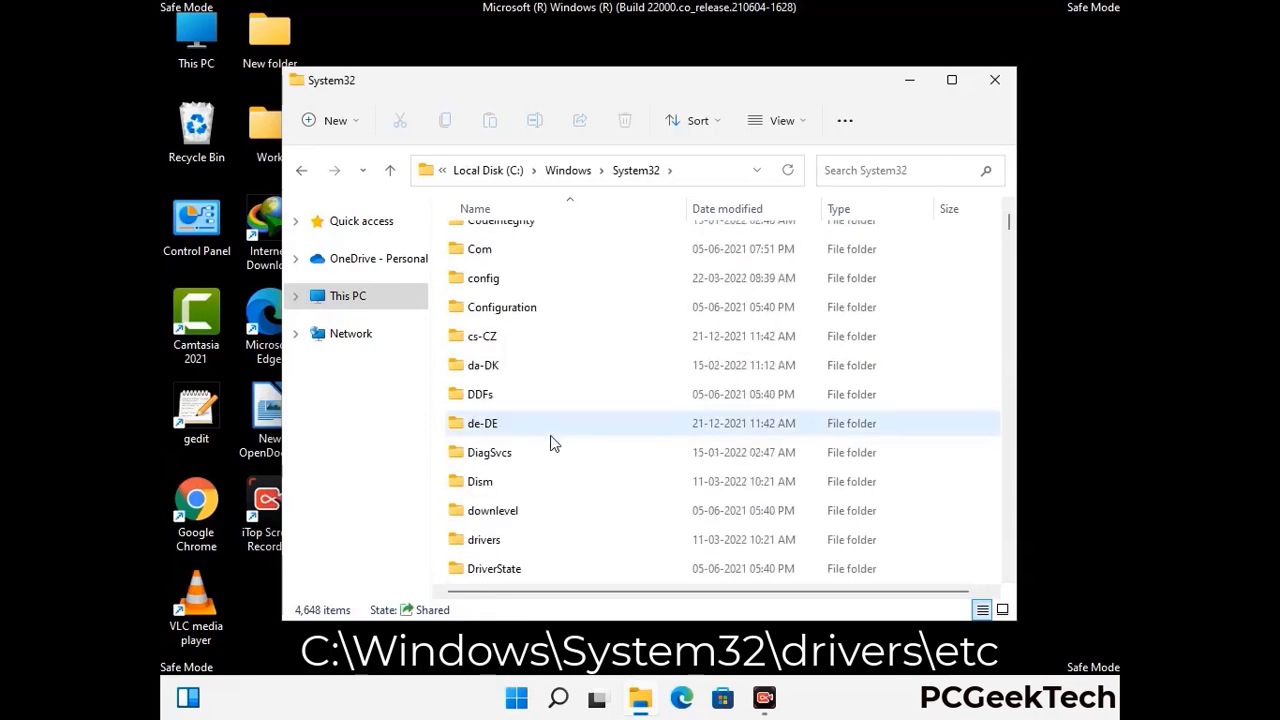
pyautogui.doubleClick(498, 542)
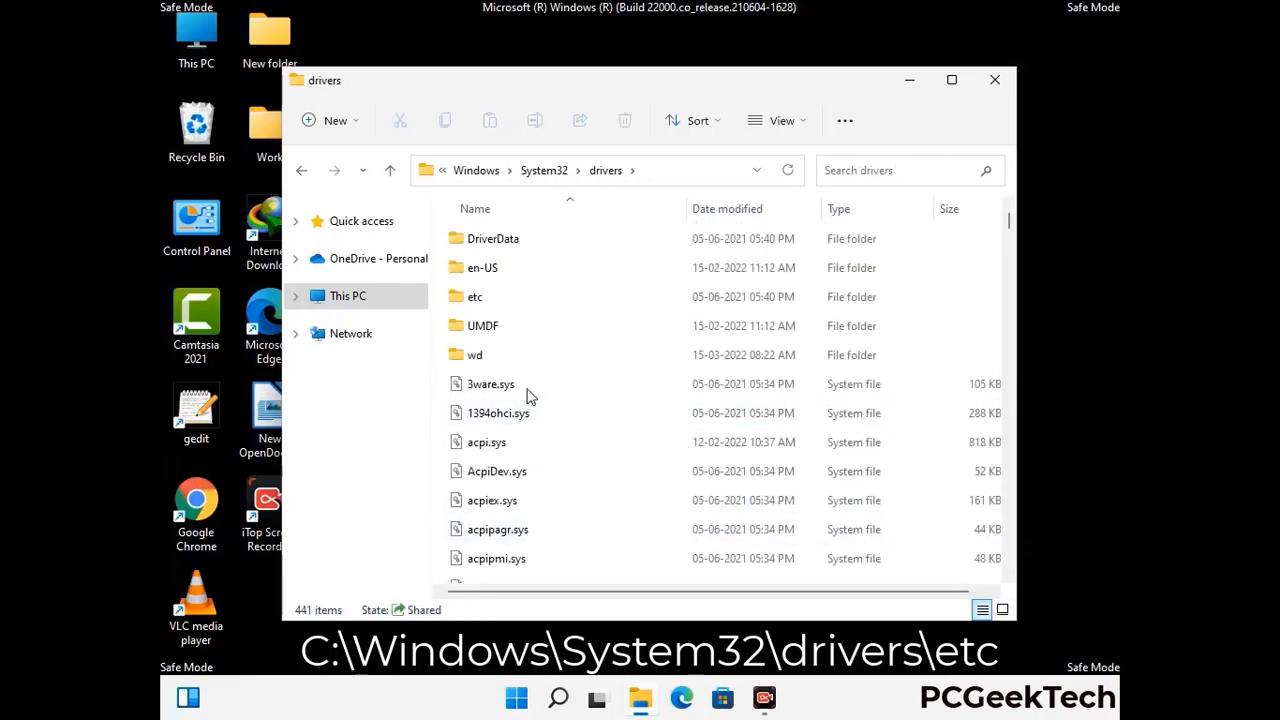
pyautogui.doubleClick(474, 297)
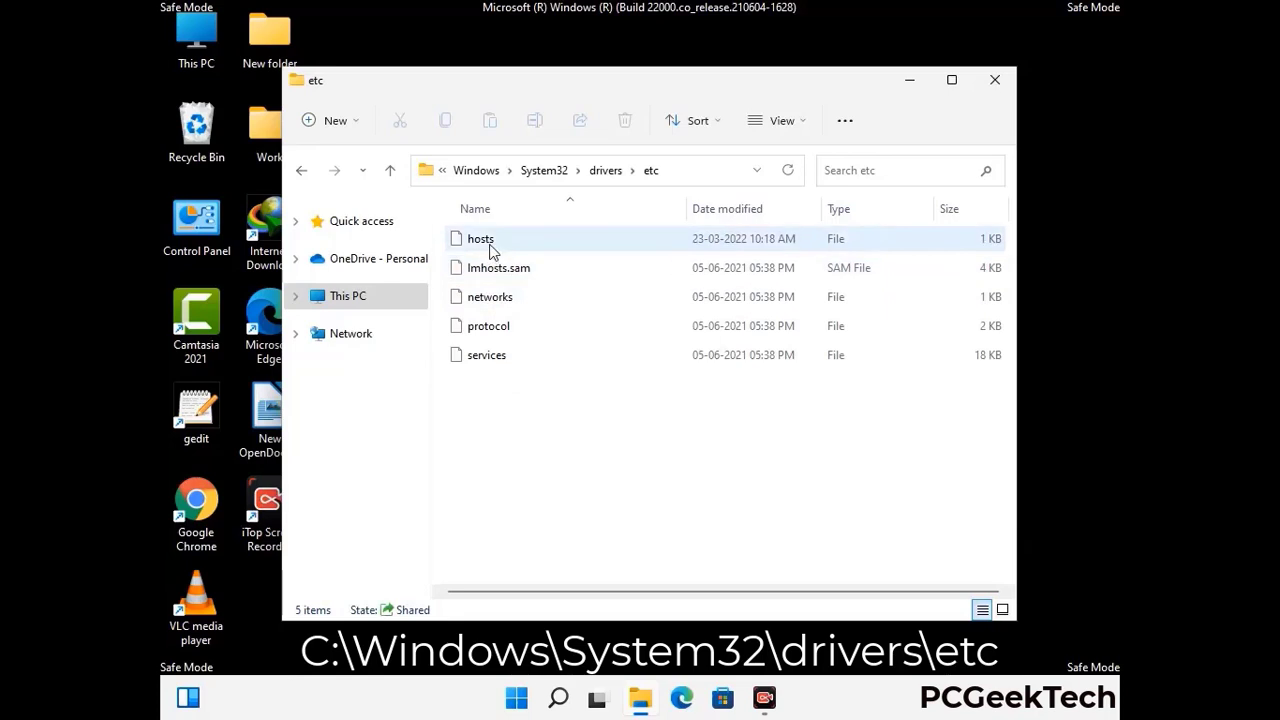
pyautogui.click(491, 251)
# Open the hosts file in Notepad
pyautogui.doubleClick(491, 251)
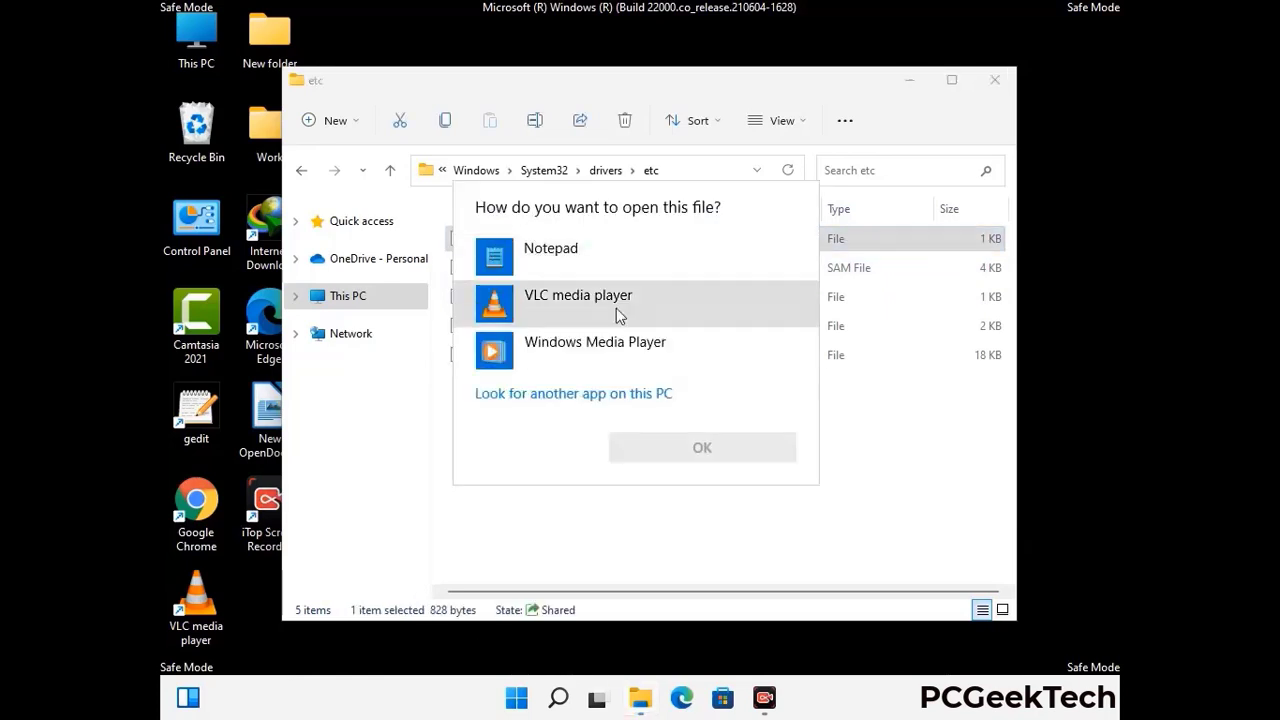
pyautogui.click(568, 256)
pyautogui.click(702, 449)
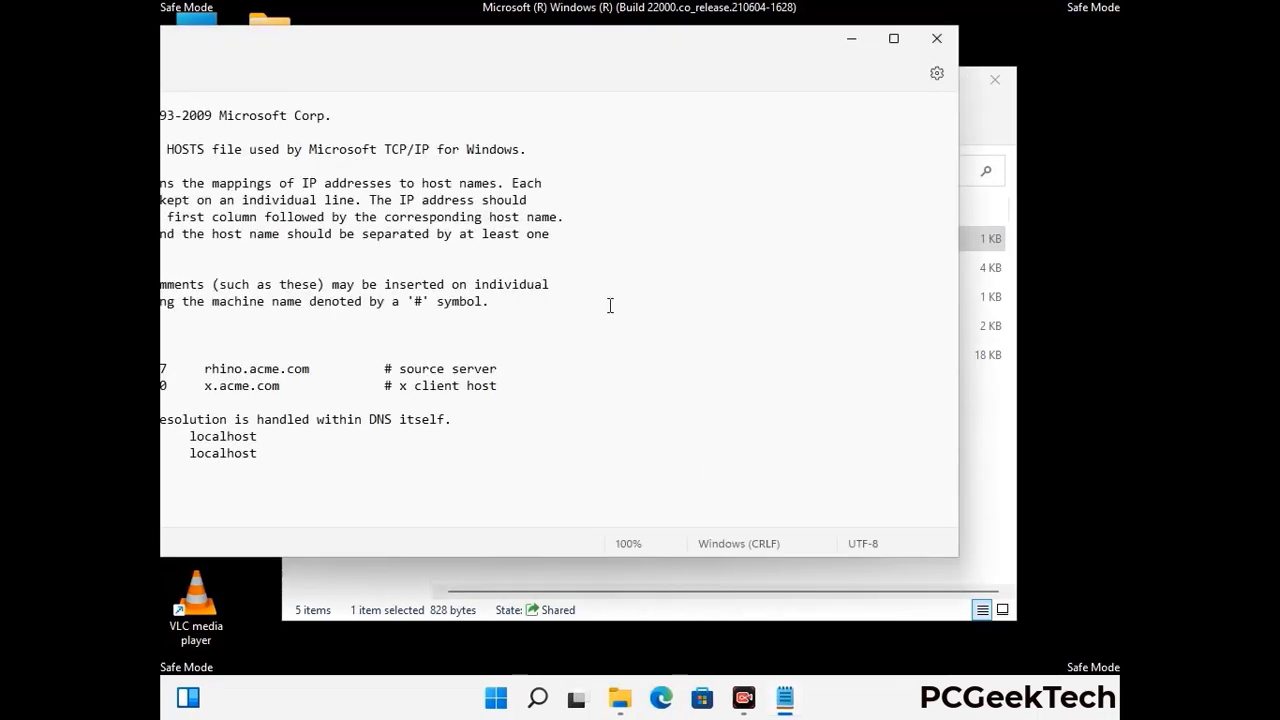
pyautogui.moveTo(492, 47); pyautogui.dragTo(680, 66)
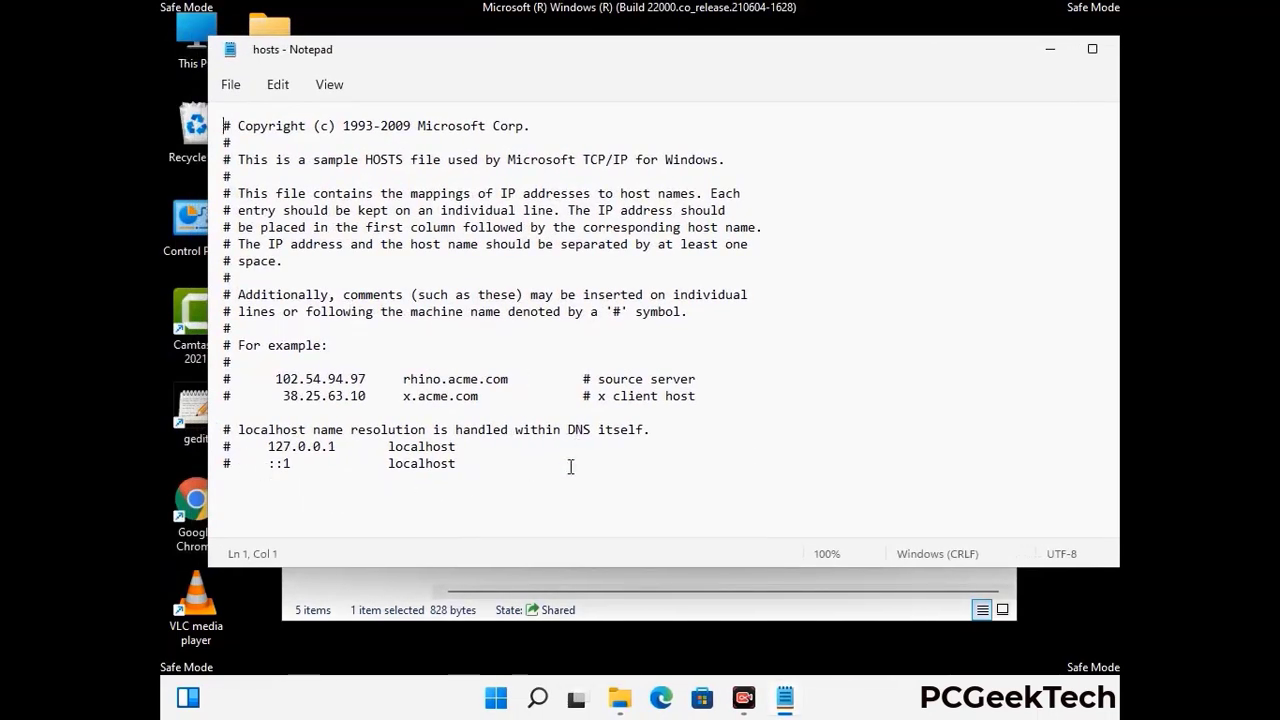
# Add blank lines after the last localhost entry, save hosts, and close Notepad
pyautogui.click(480, 466)
pyautogui.press('Return')
pyautogui.press('Return')
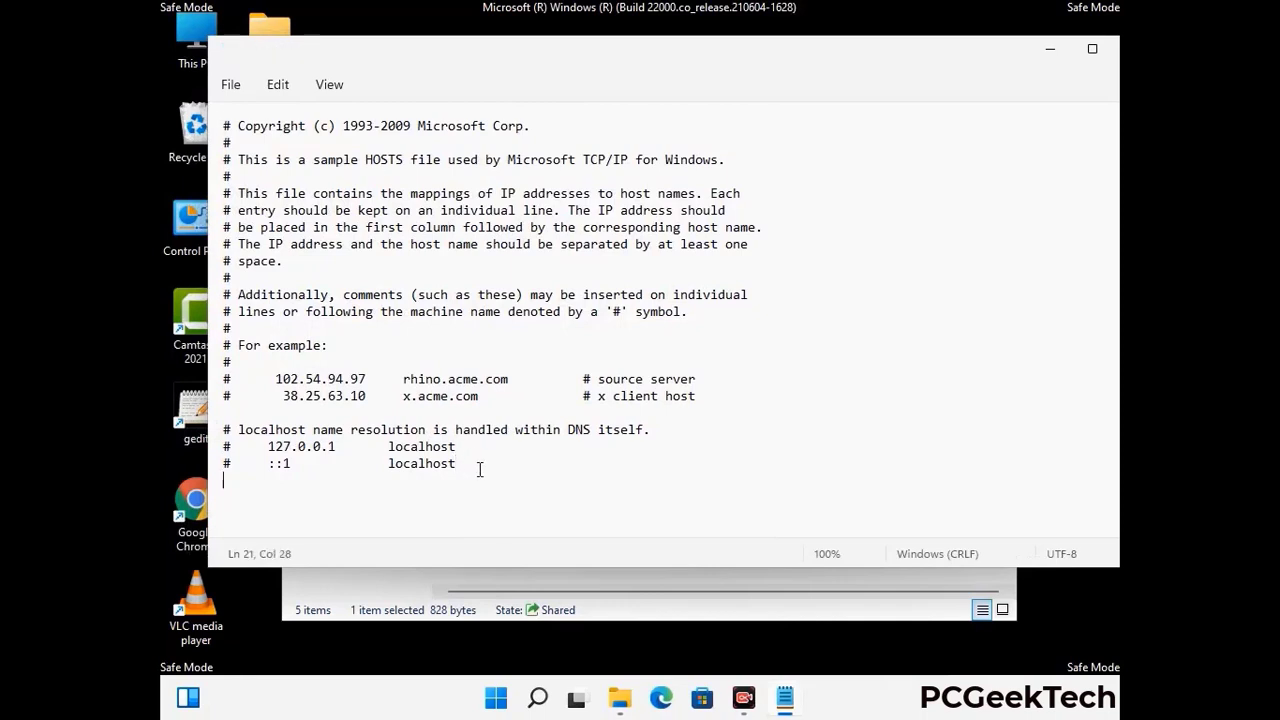
pyautogui.scroll(-1, 480, 466)
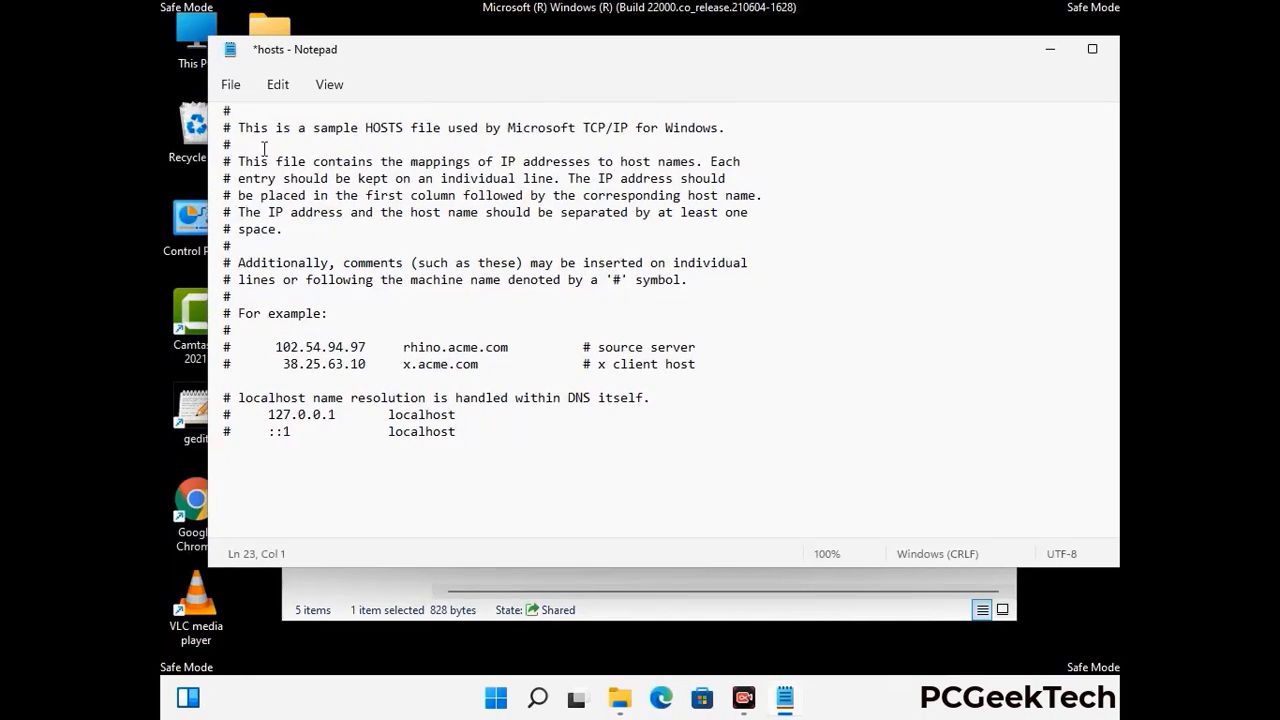
pyautogui.click(231, 86)
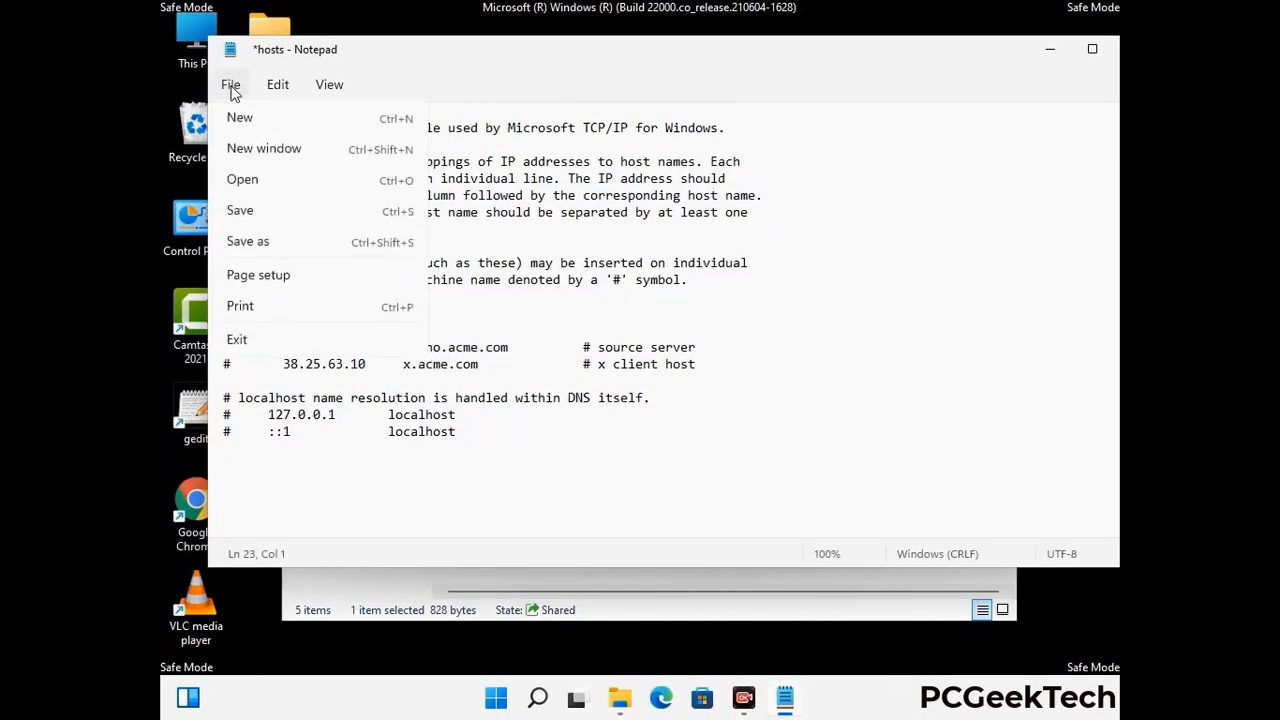
pyautogui.click(240, 211)
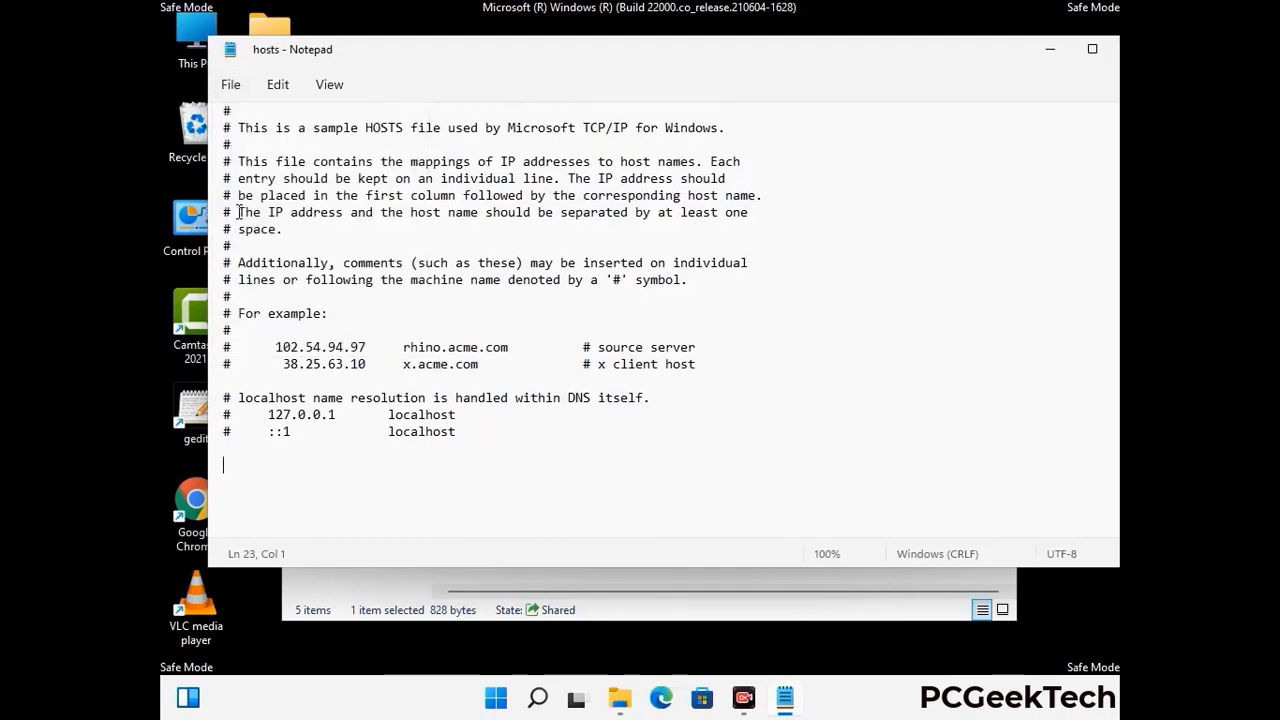
pyautogui.moveTo(968, 62); pyautogui.dragTo(820, 62)
pyautogui.click(988, 52)
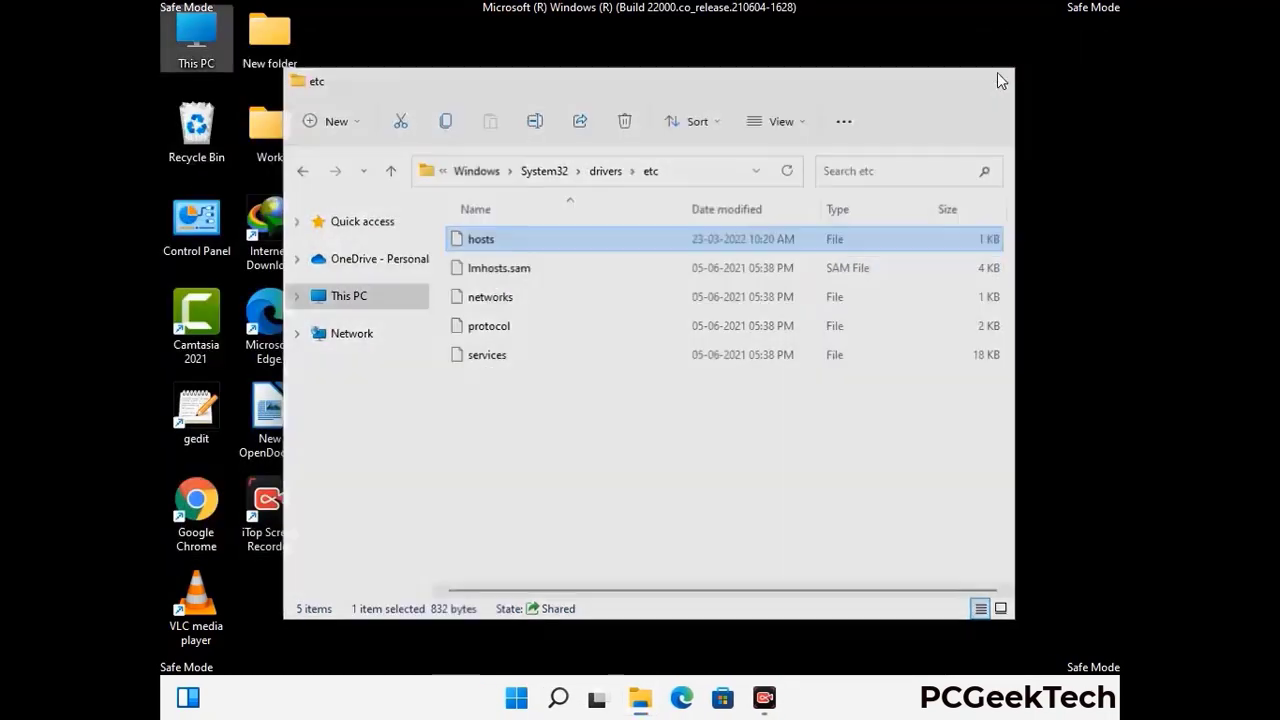
# Close the etc window and open %appdata% from the Run box
pyautogui.click(997, 74)
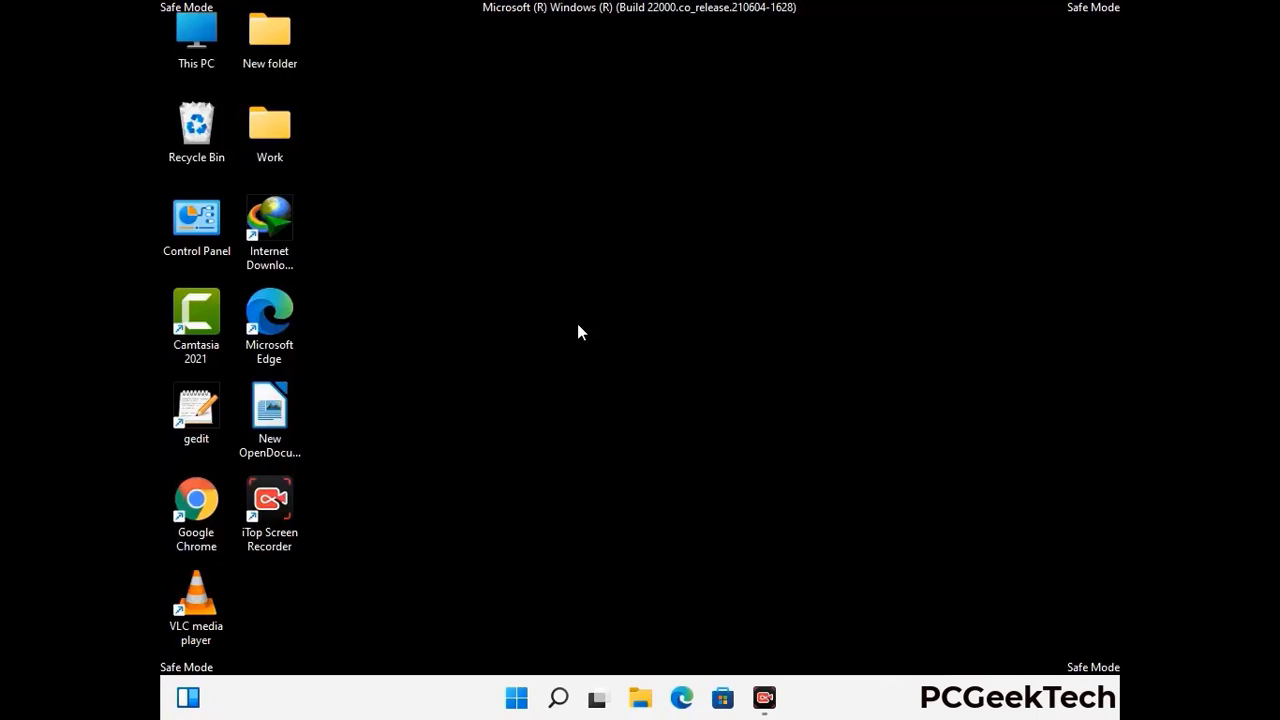
pyautogui.press('super+r')
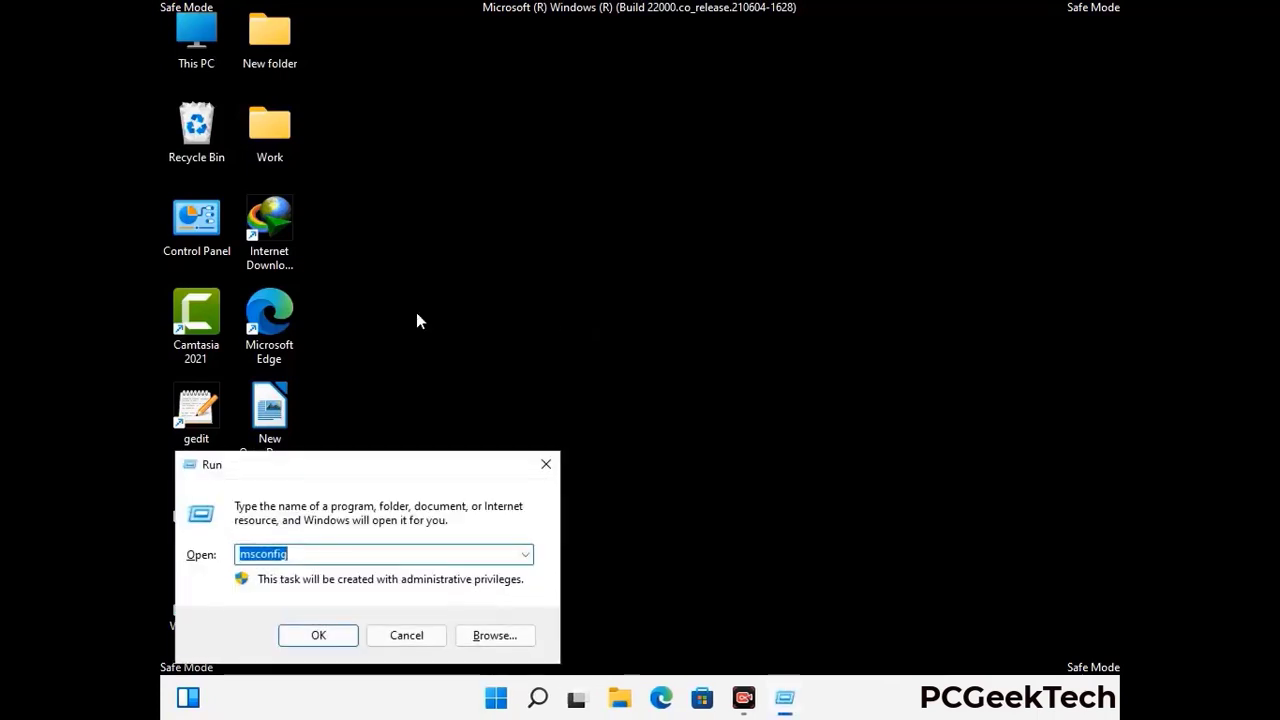
pyautogui.moveTo(369, 463); pyautogui.dragTo(597, 200)
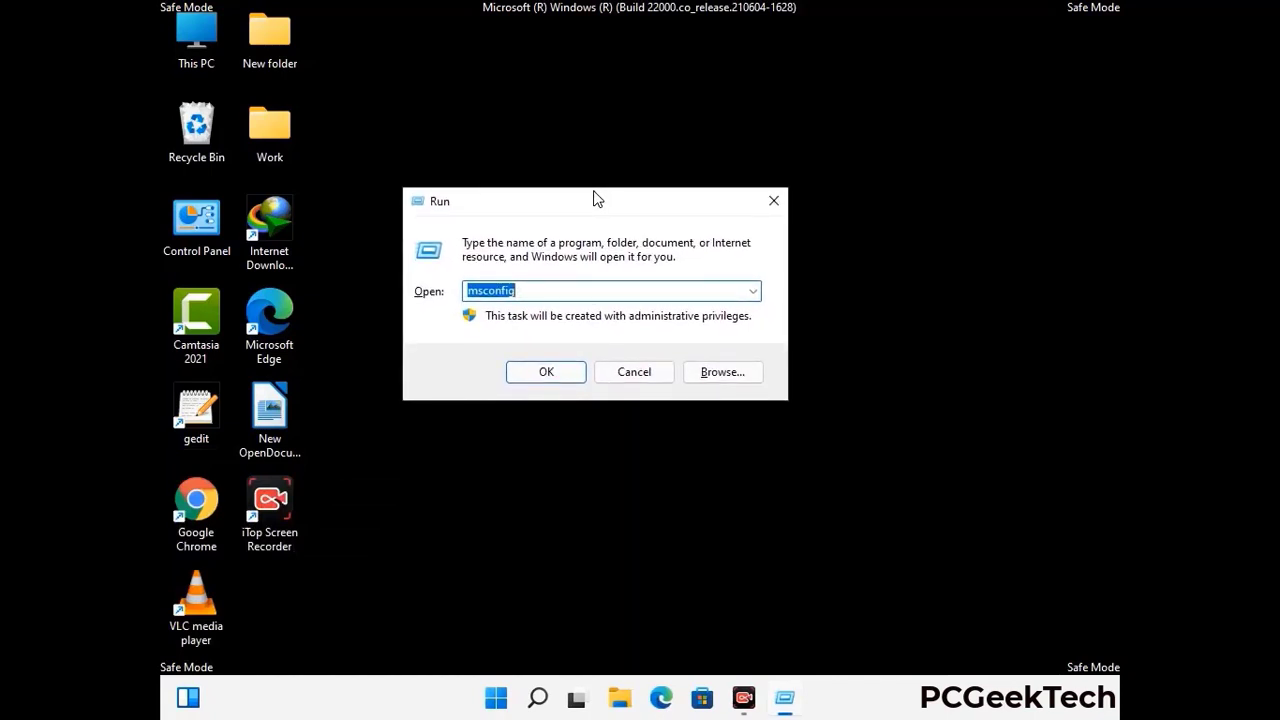
pyautogui.write('%')
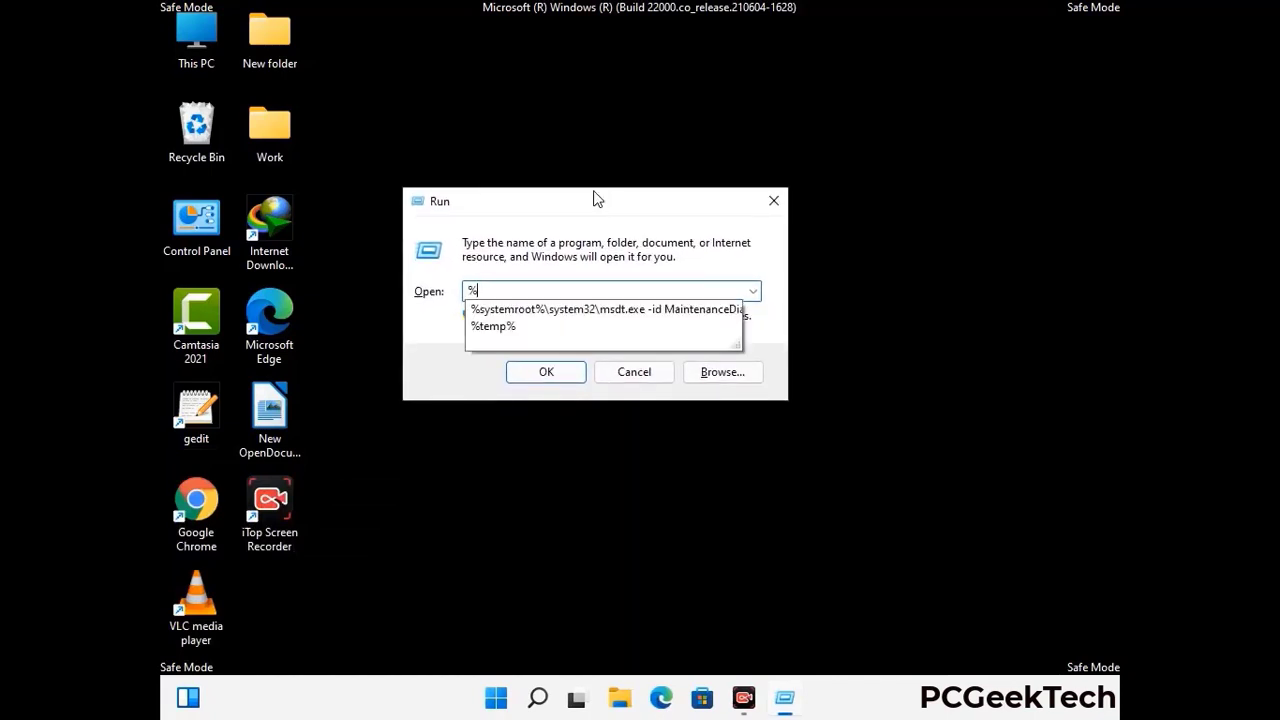
pyautogui.write('appd')
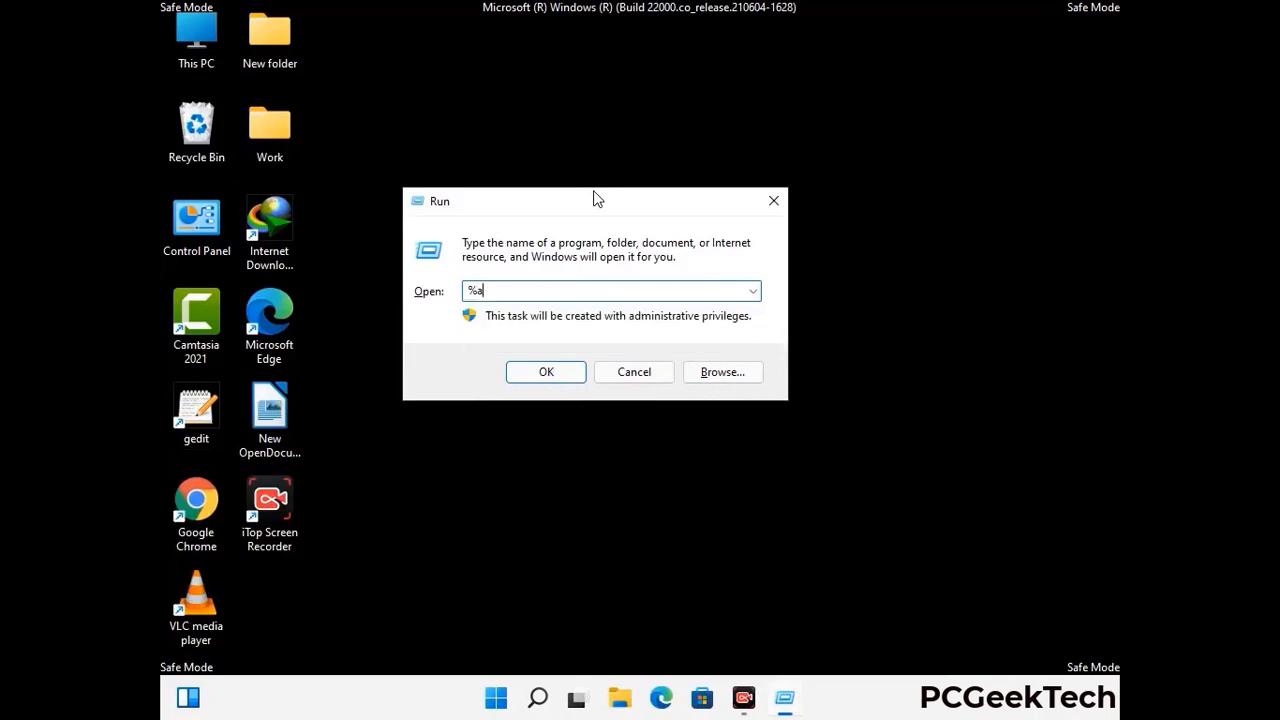
pyautogui.write('ata%')
pyautogui.press('Return')
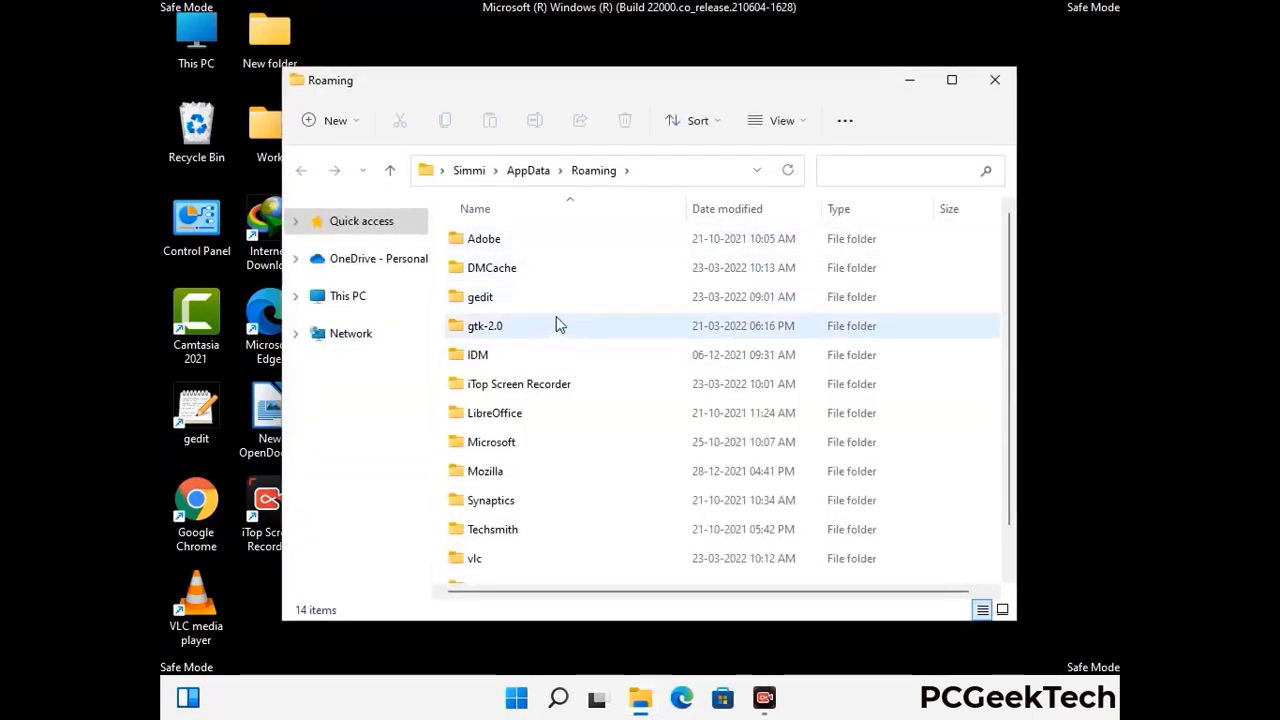
# Delete the Zoom folder from AppData\Roaming and close the window
pyautogui.scroll(-1, 600, 355)
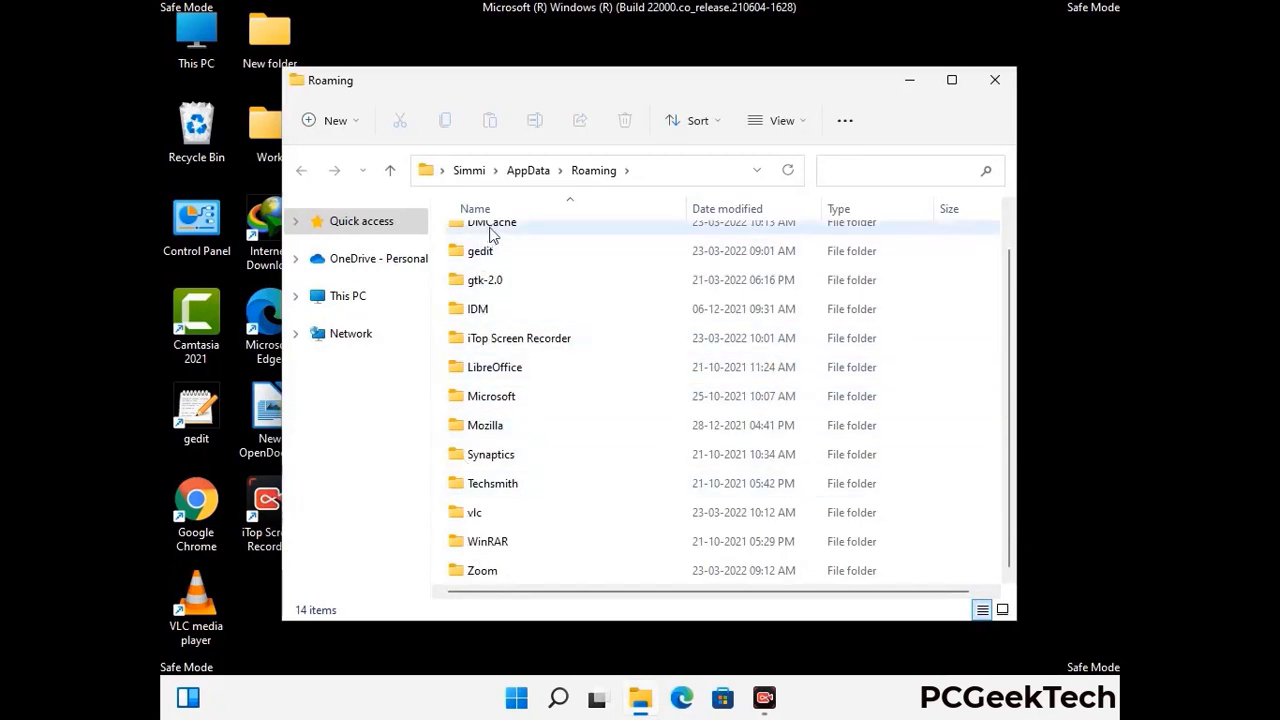
pyautogui.scroll(1, 515, 300)
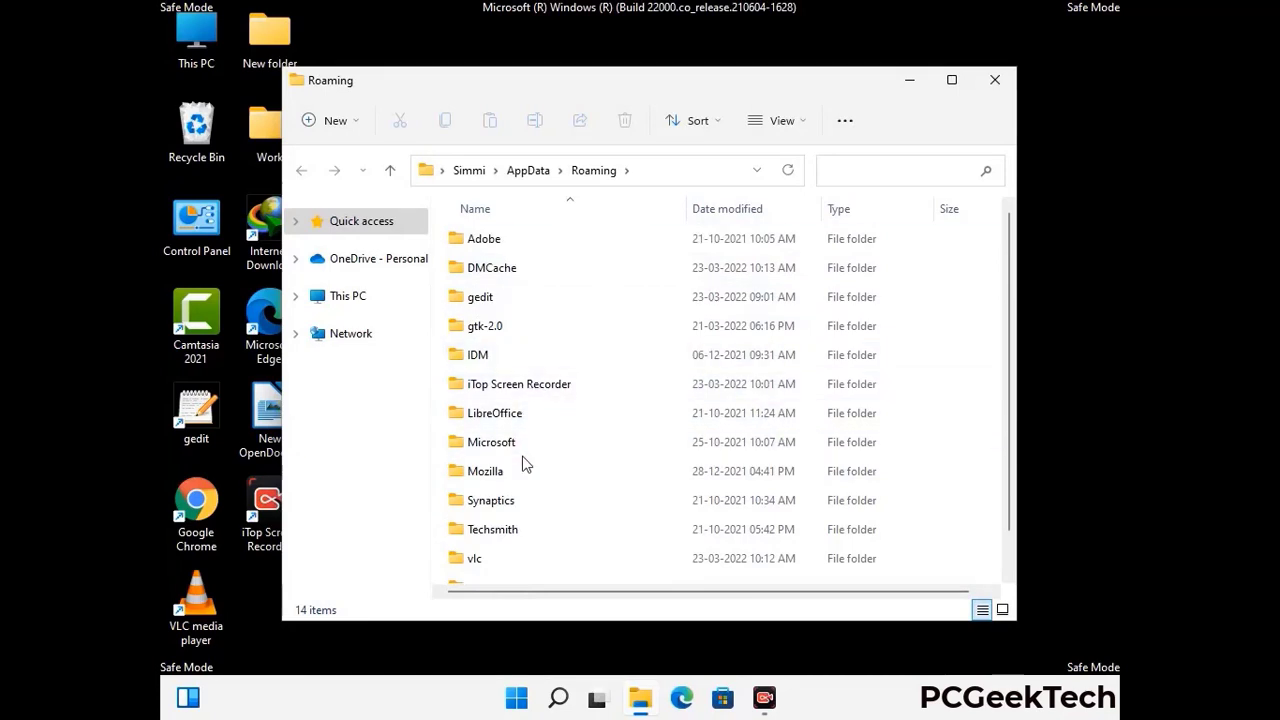
pyautogui.scroll(-1, 518, 500)
pyautogui.press('super+r')
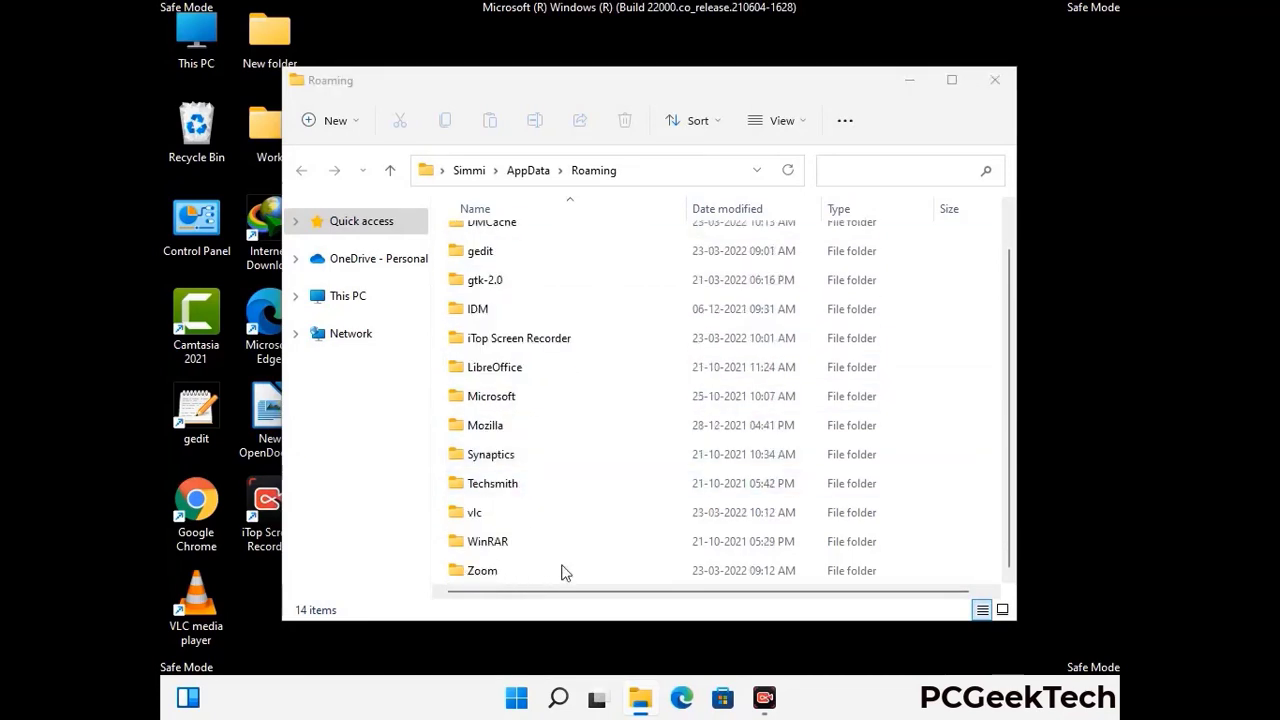
pyautogui.click(716, 566)
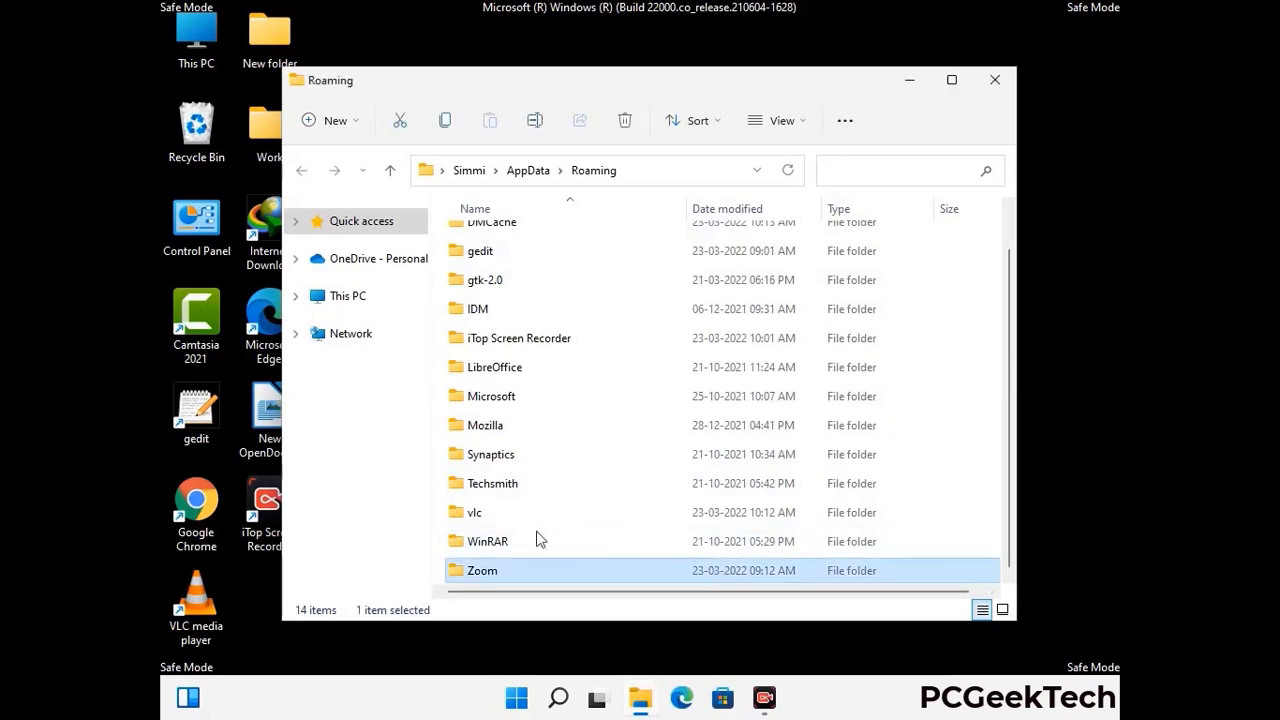
pyautogui.click(633, 128)
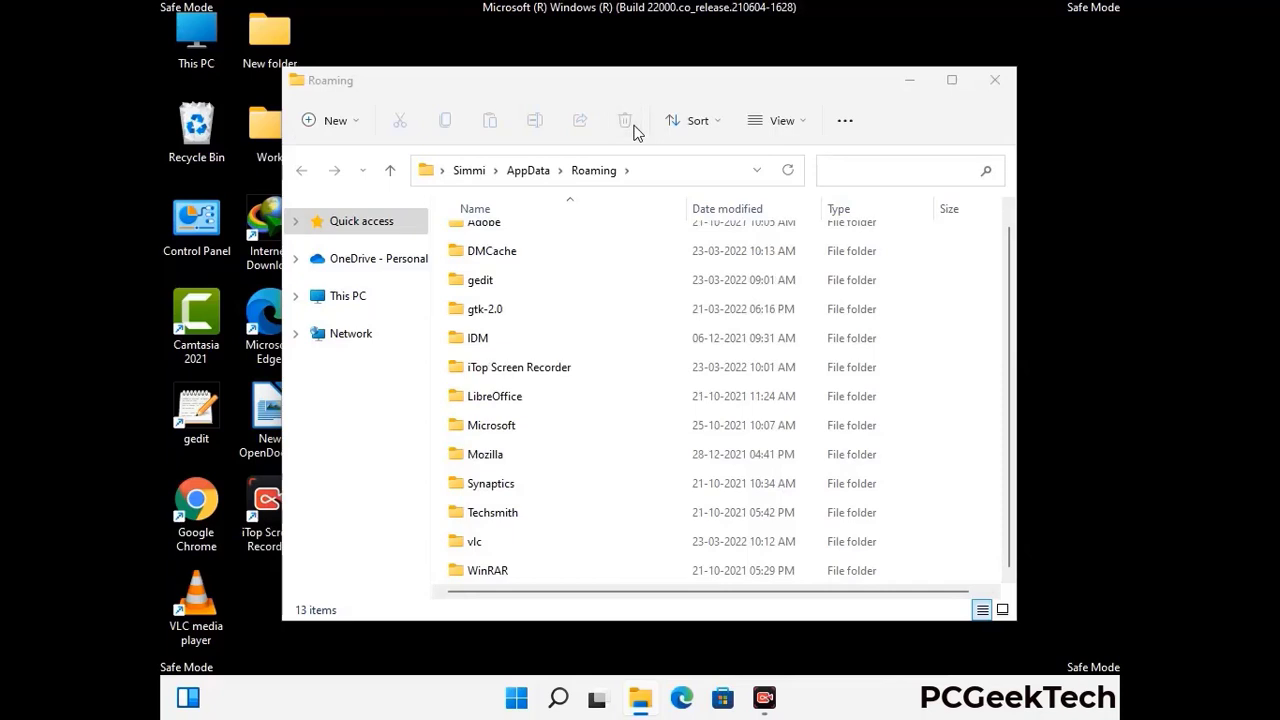
pyautogui.click(993, 82)
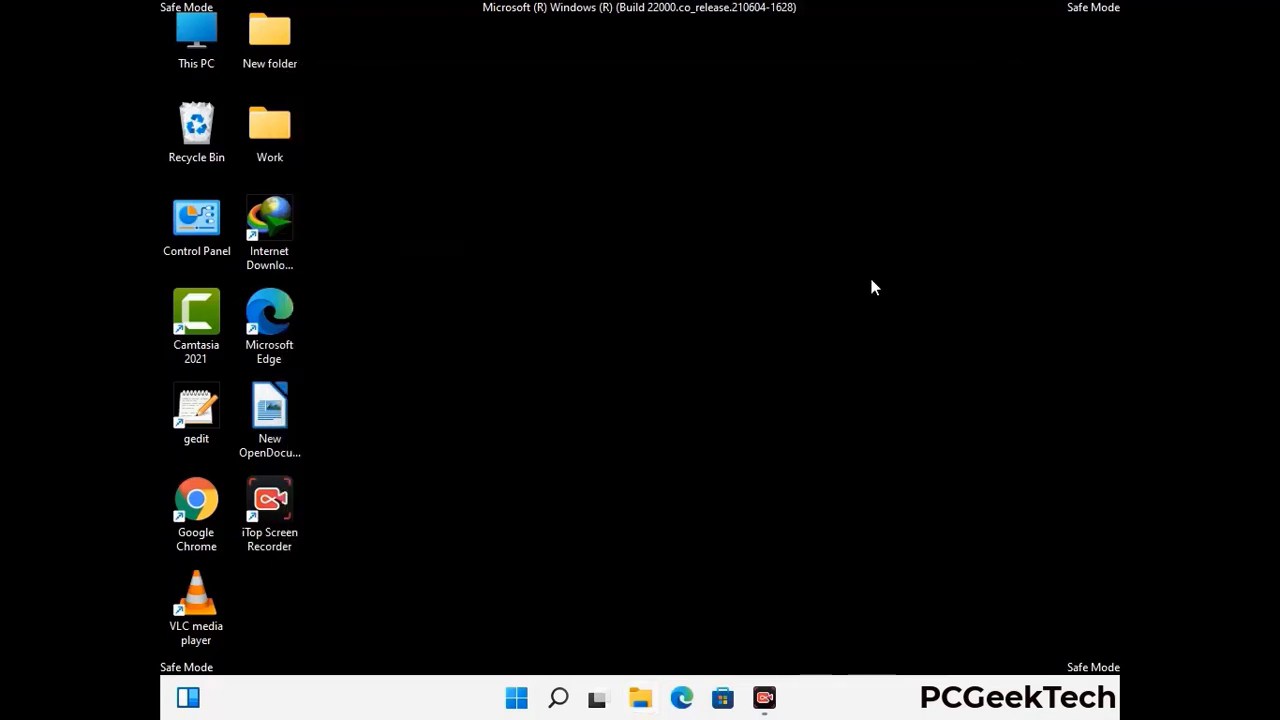
# Open %LocalAppData% from the Run box
pyautogui.press('super+r')
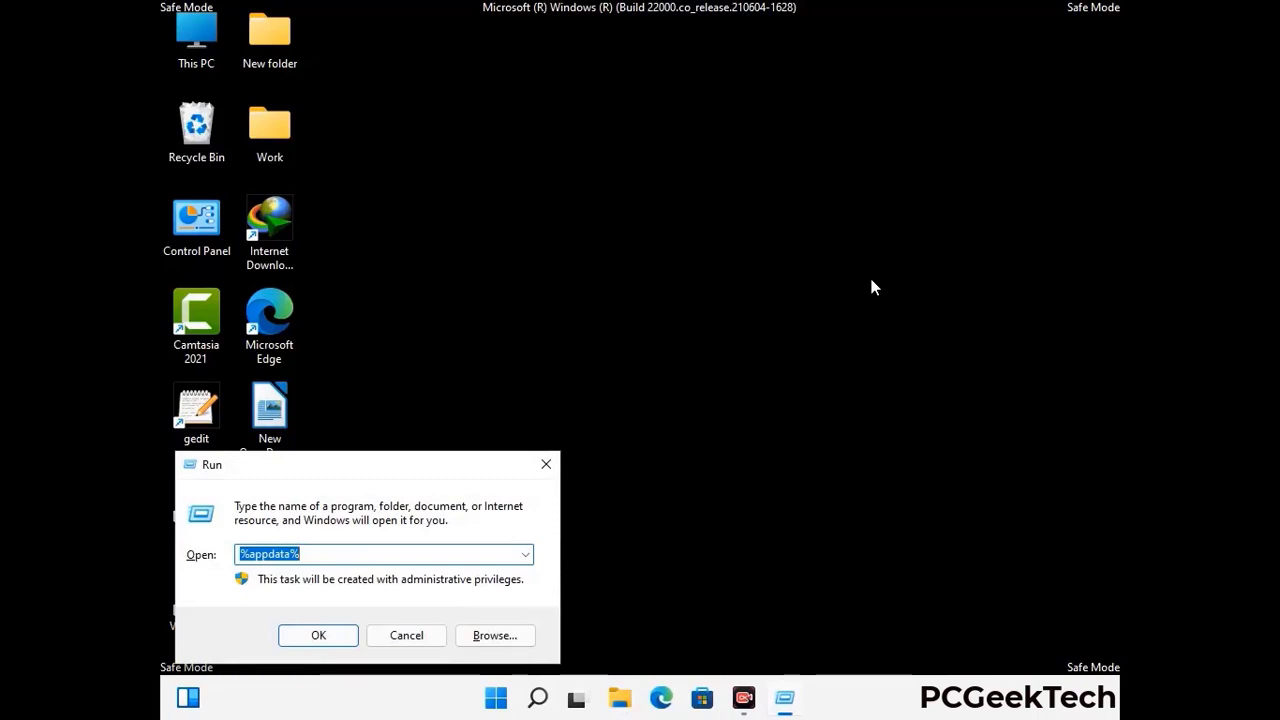
pyautogui.moveTo(400, 475); pyautogui.dragTo(671, 253)
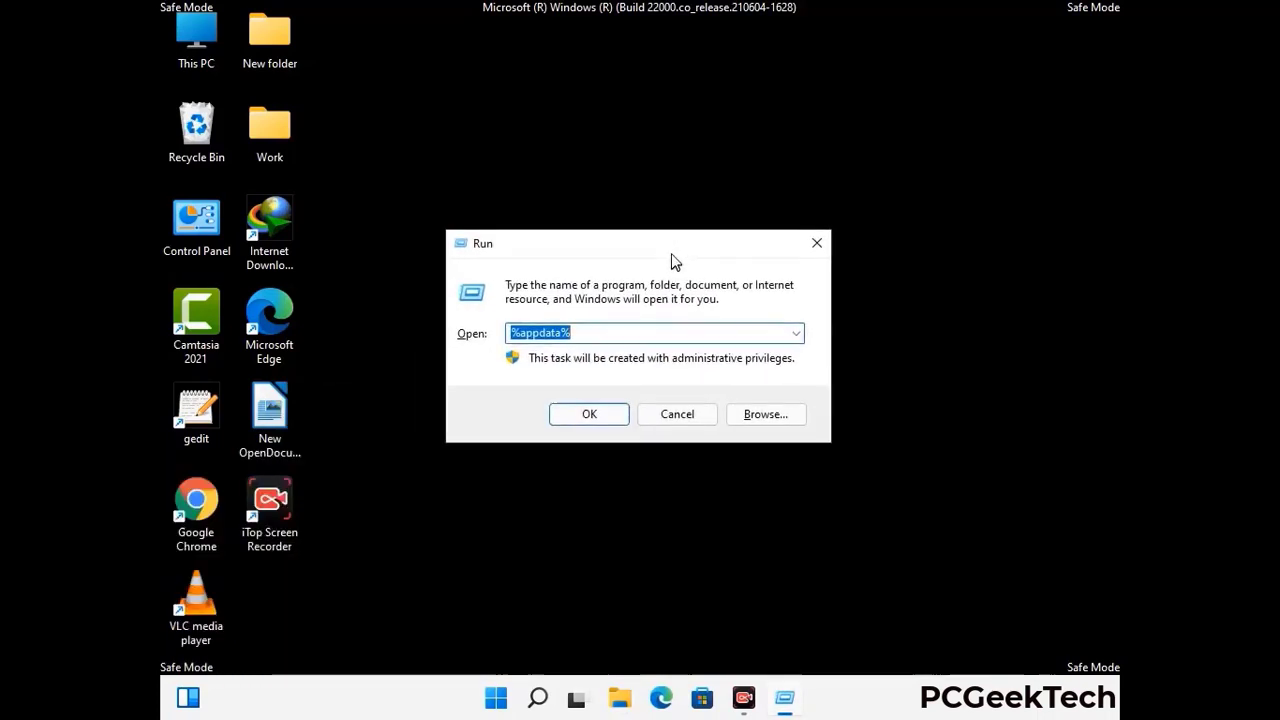
pyautogui.write('%Local')
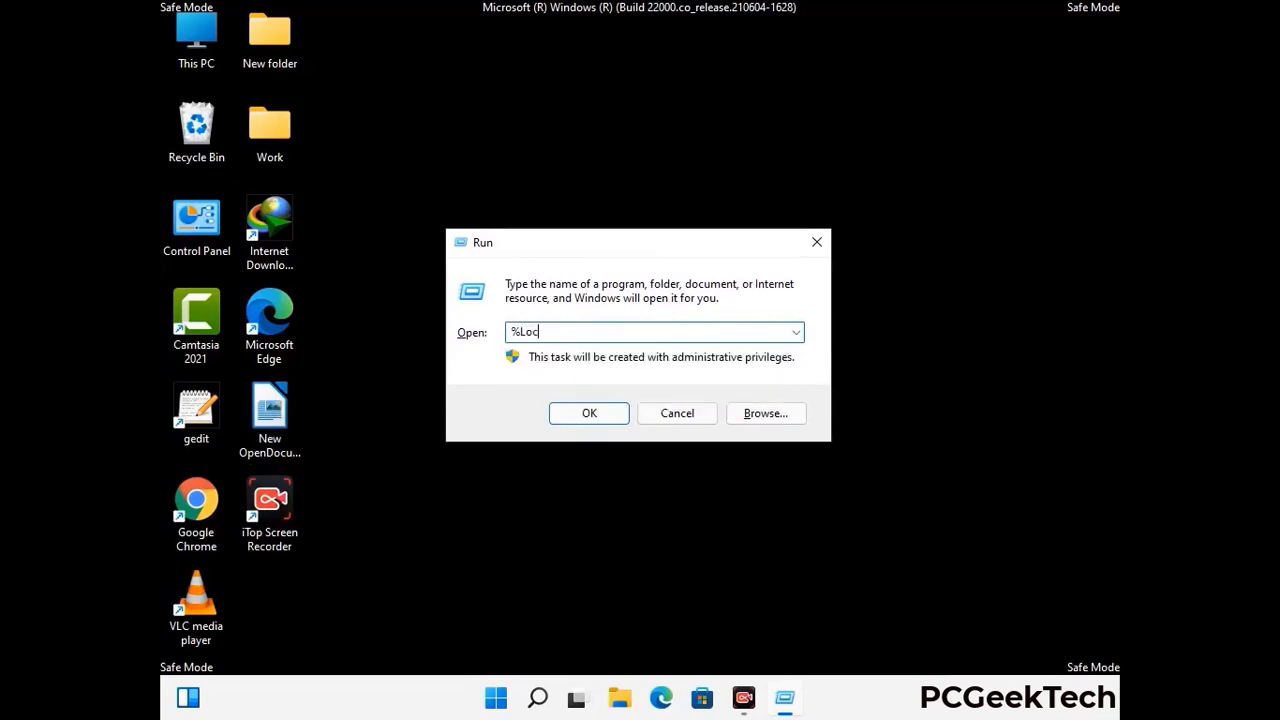
pyautogui.write('AppData%')
pyautogui.press('Return')
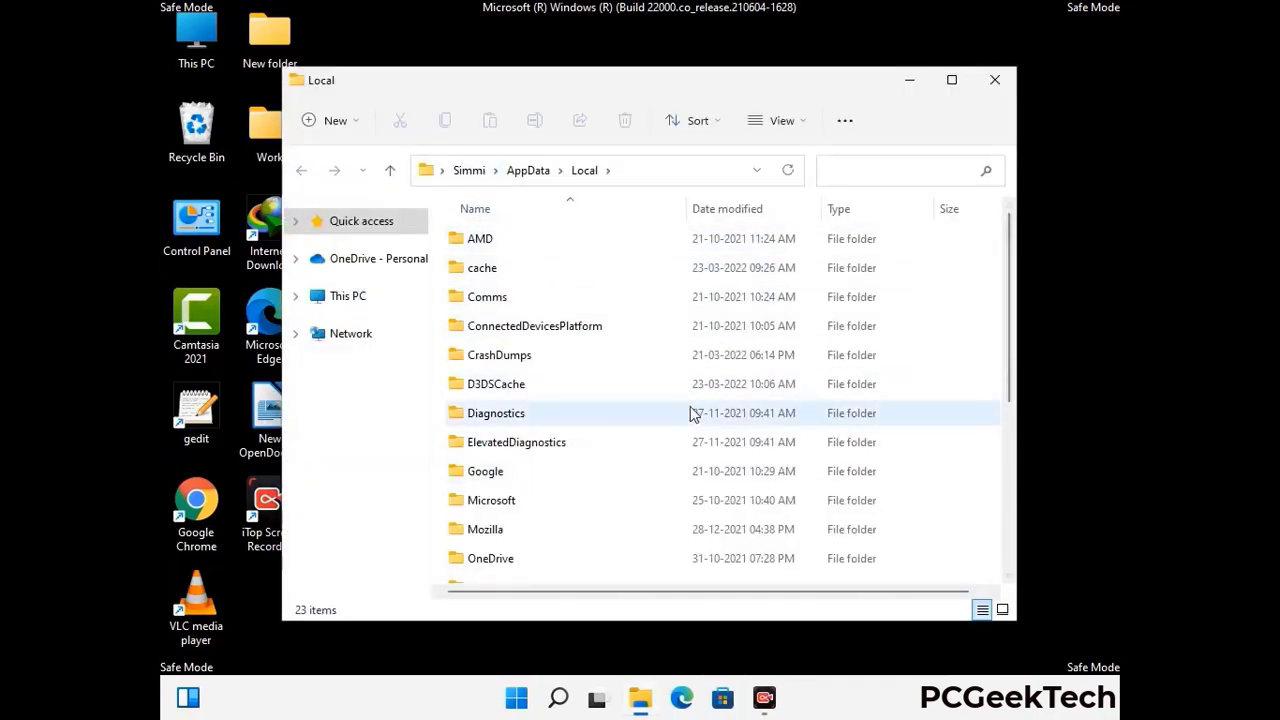
# Delete the Mozilla folder from AppData\Local and close the window
pyautogui.scroll(-1, 534, 448)
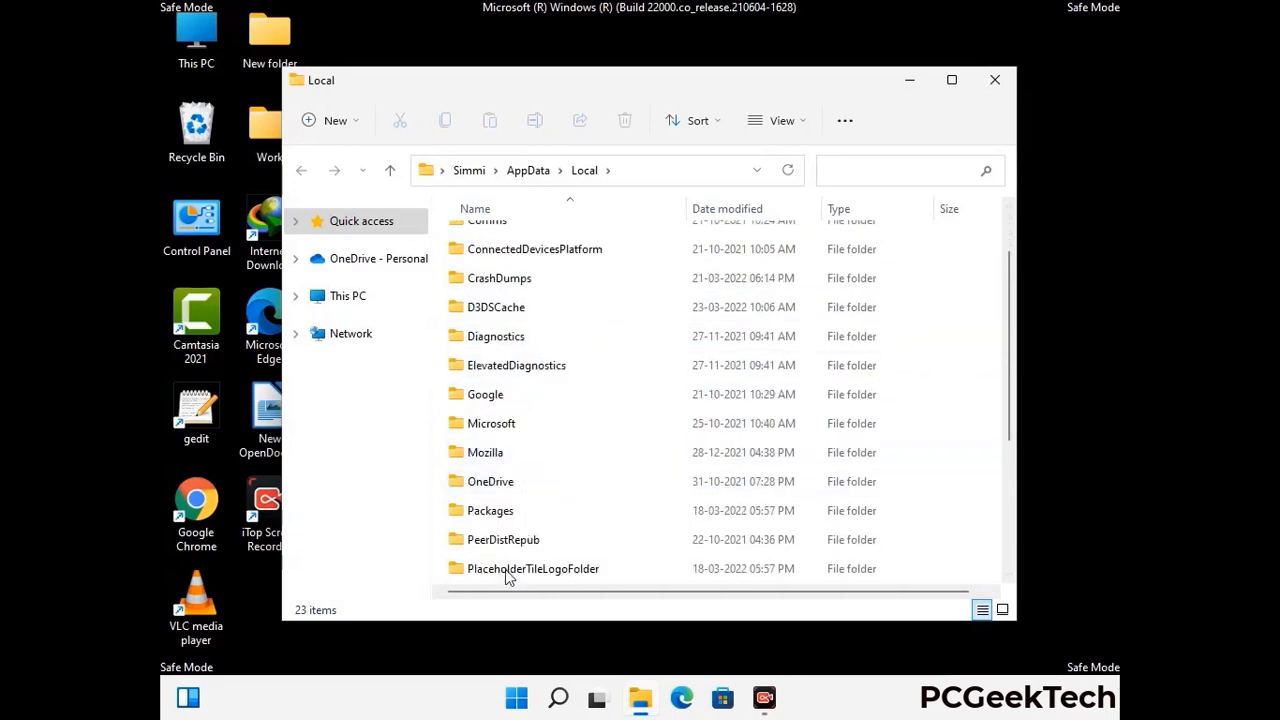
pyautogui.click(500, 460)
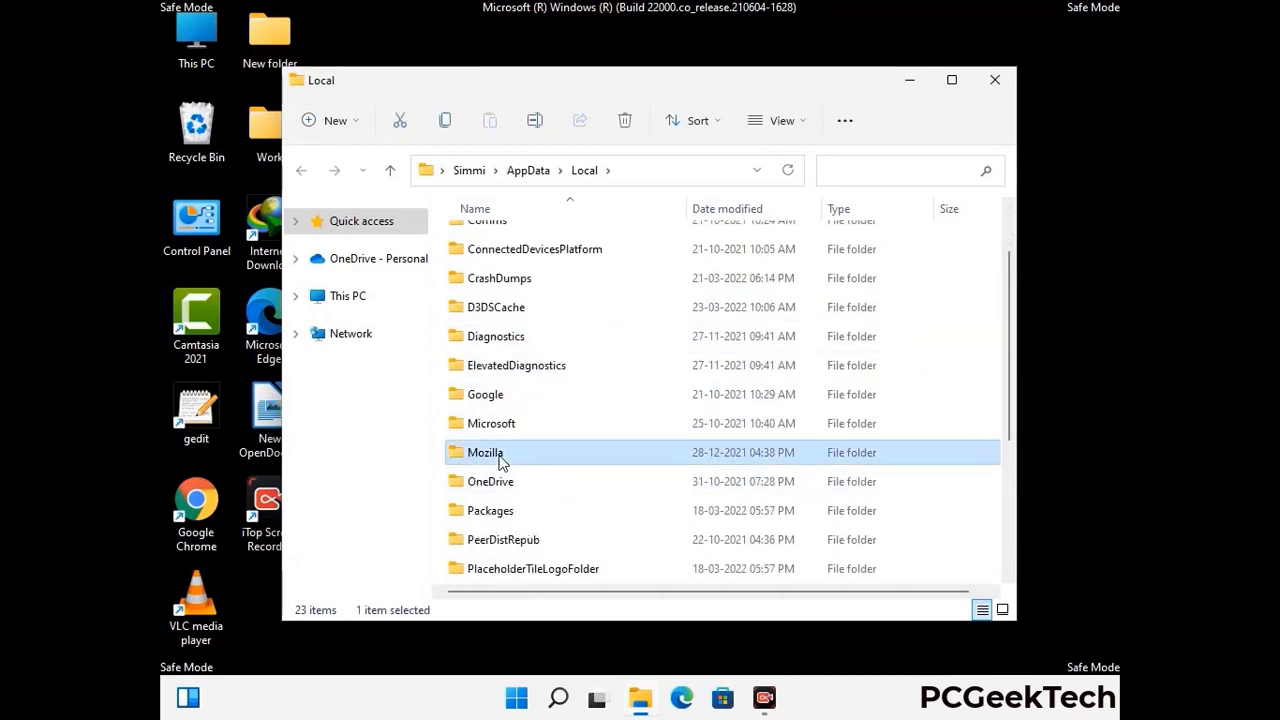
pyautogui.click(624, 121)
pyautogui.click(624, 121)
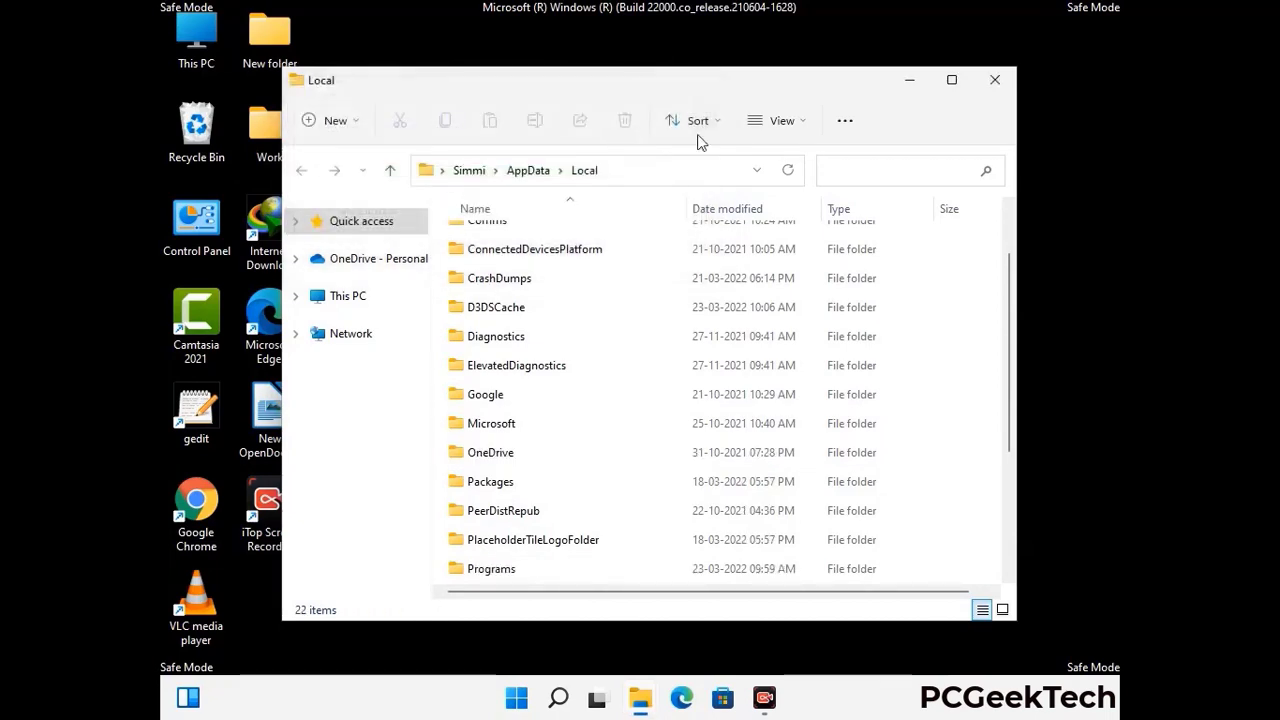
pyautogui.click(996, 90)
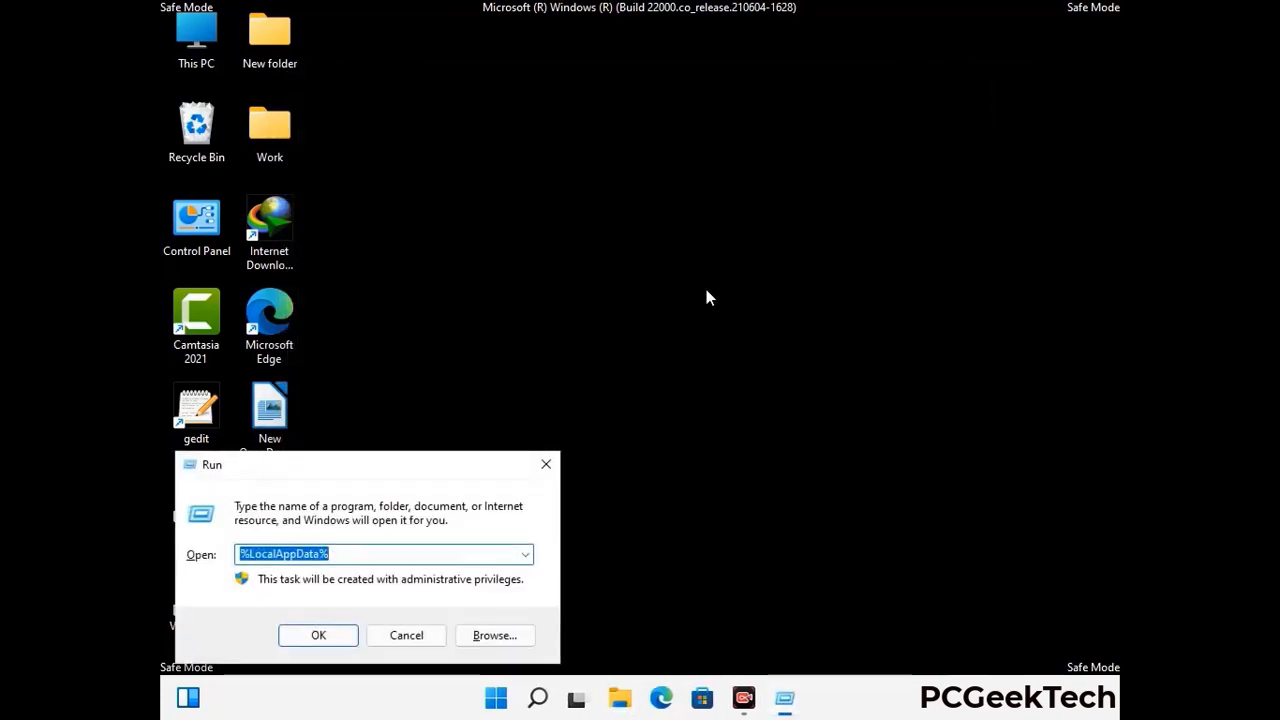
# Open %ProgramData% from the Run box
pyautogui.moveTo(330, 474); pyautogui.dragTo(586, 265)
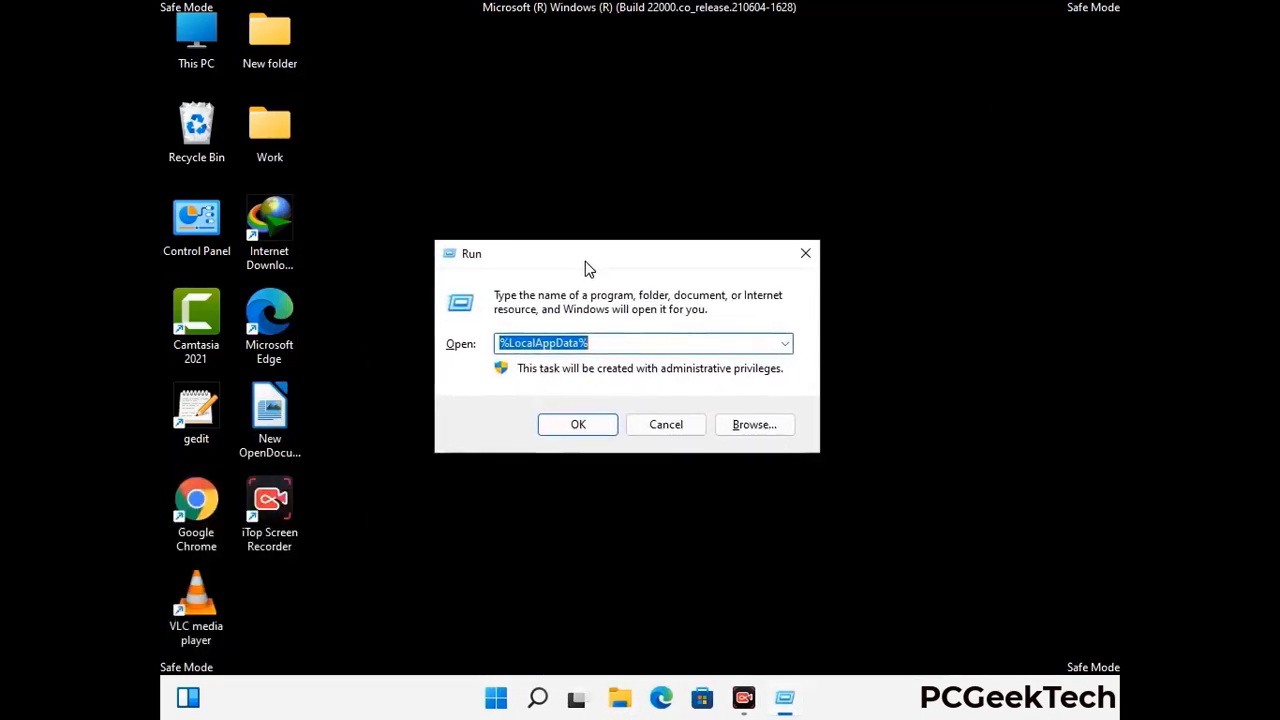
pyautogui.write('%')
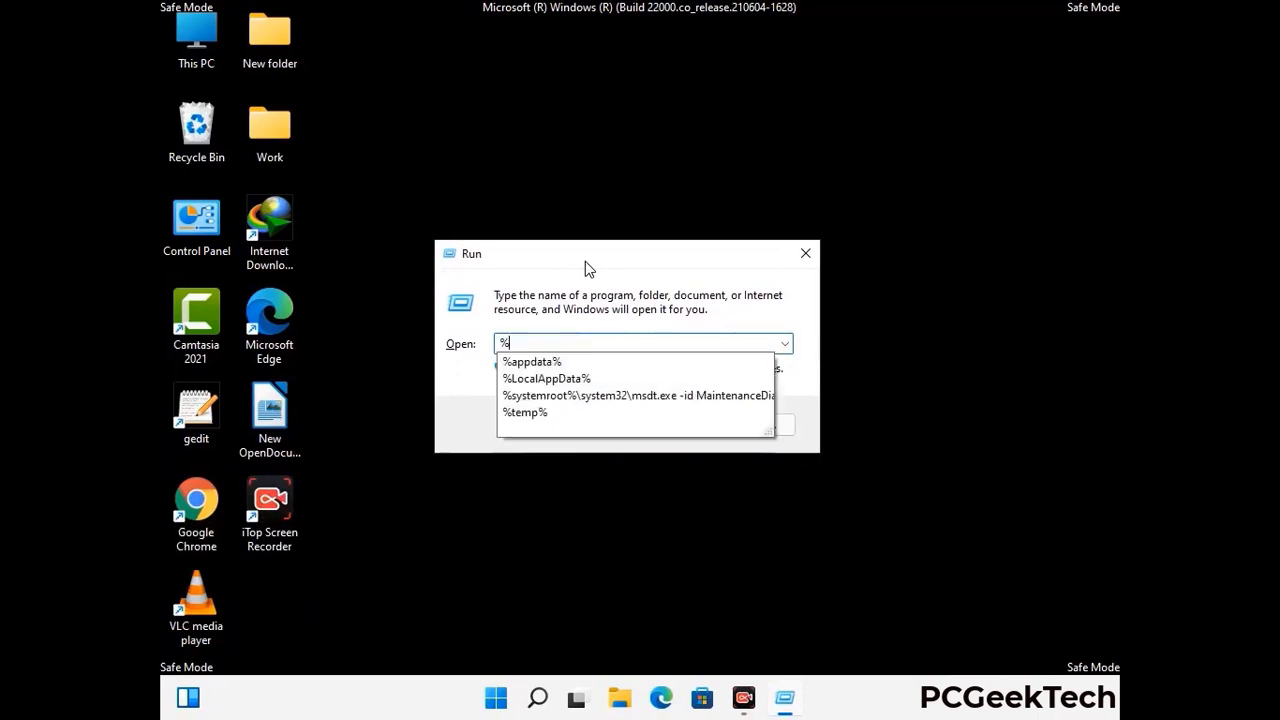
pyautogui.write('Pro')
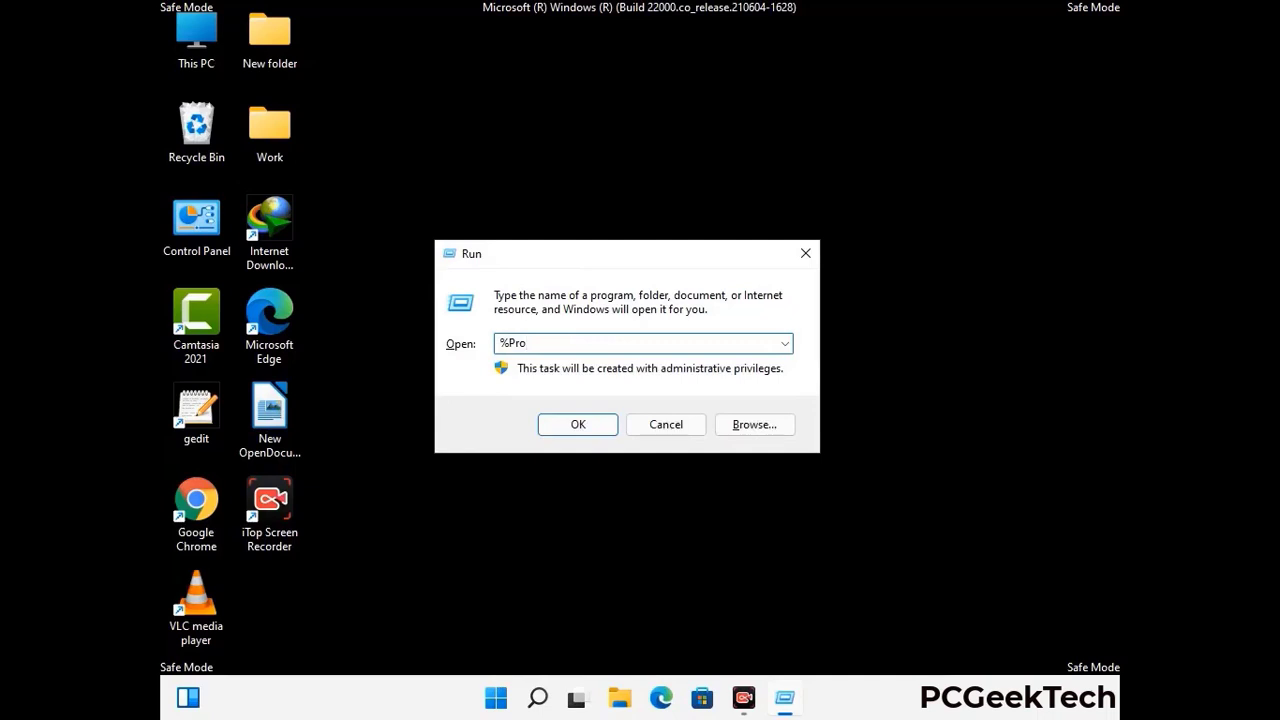
pyautogui.write('gramData%')
pyautogui.press('Return')
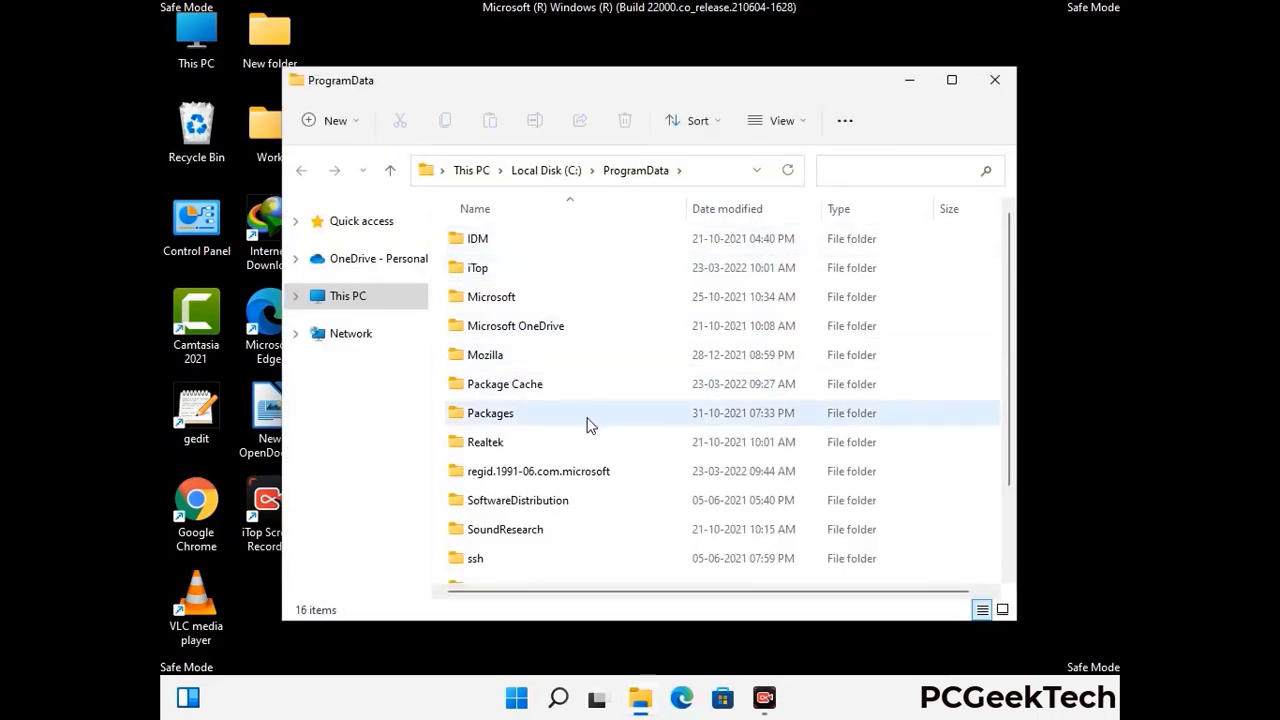
# Delete the Mozilla folder from C:\ProgramData and close the window
pyautogui.scroll(-2, 587, 425)
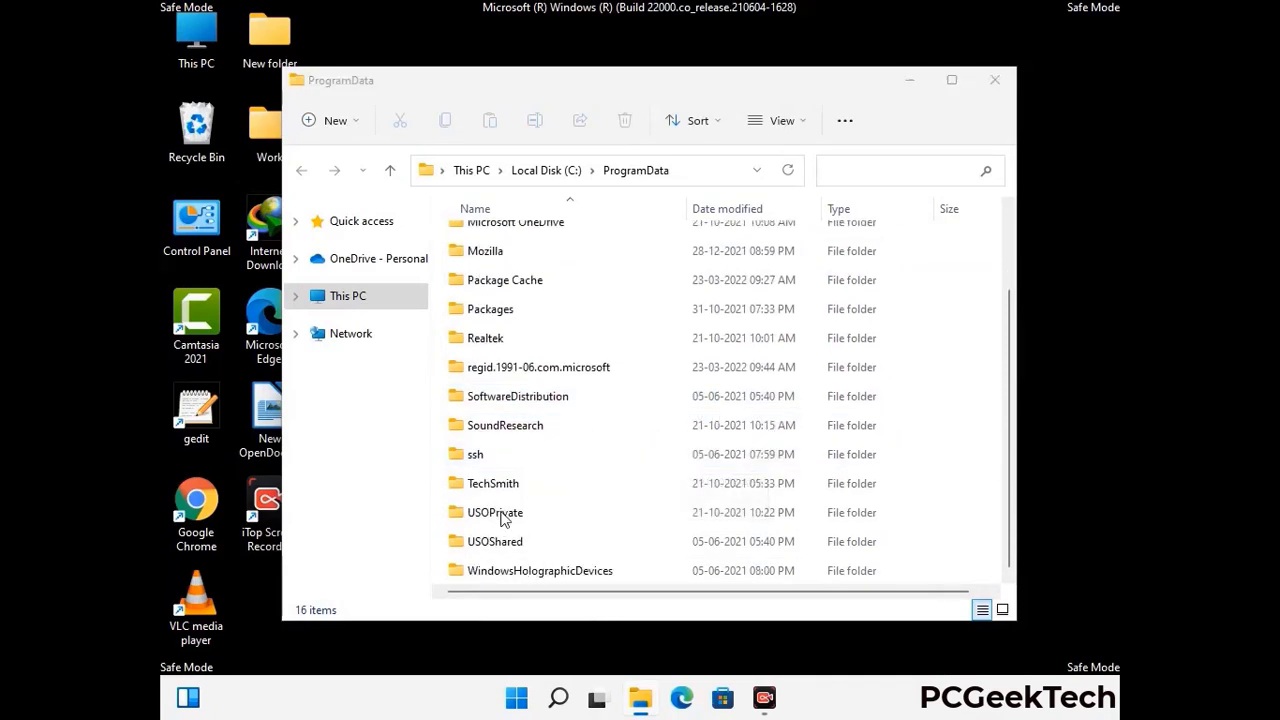
pyautogui.click(500, 252)
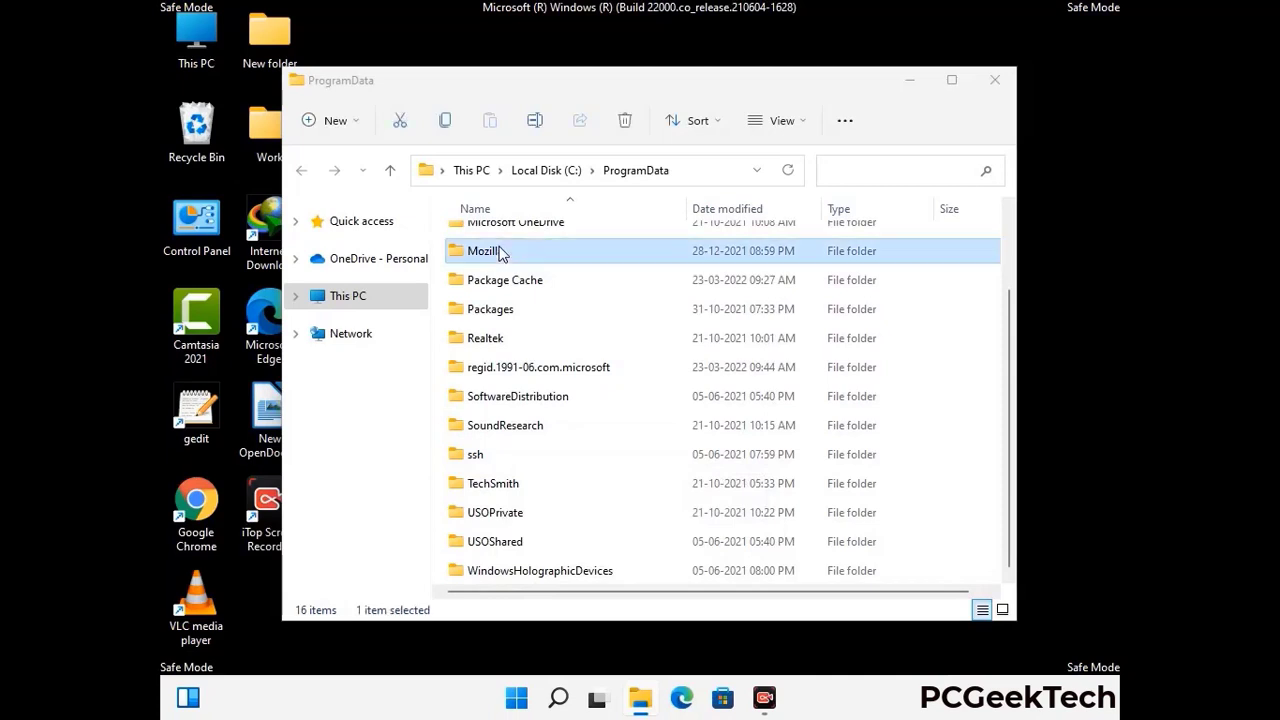
pyautogui.click(631, 122)
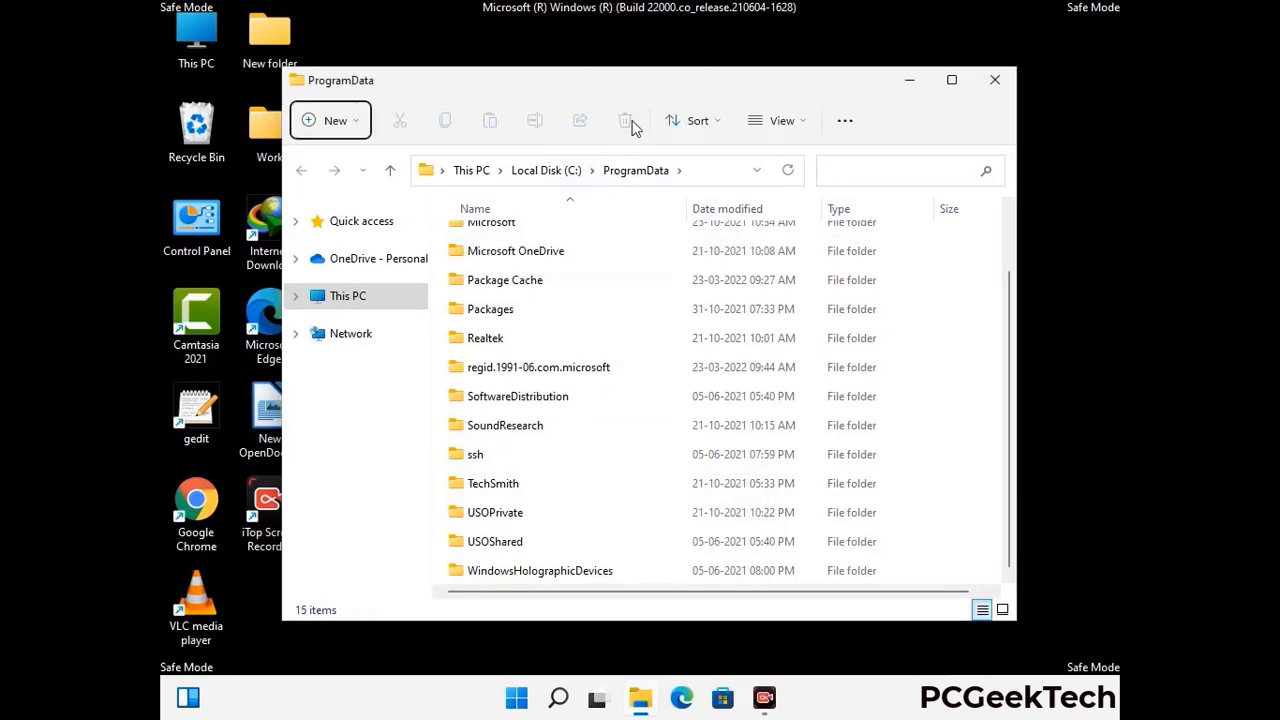
pyautogui.scroll(1, 660, 415)
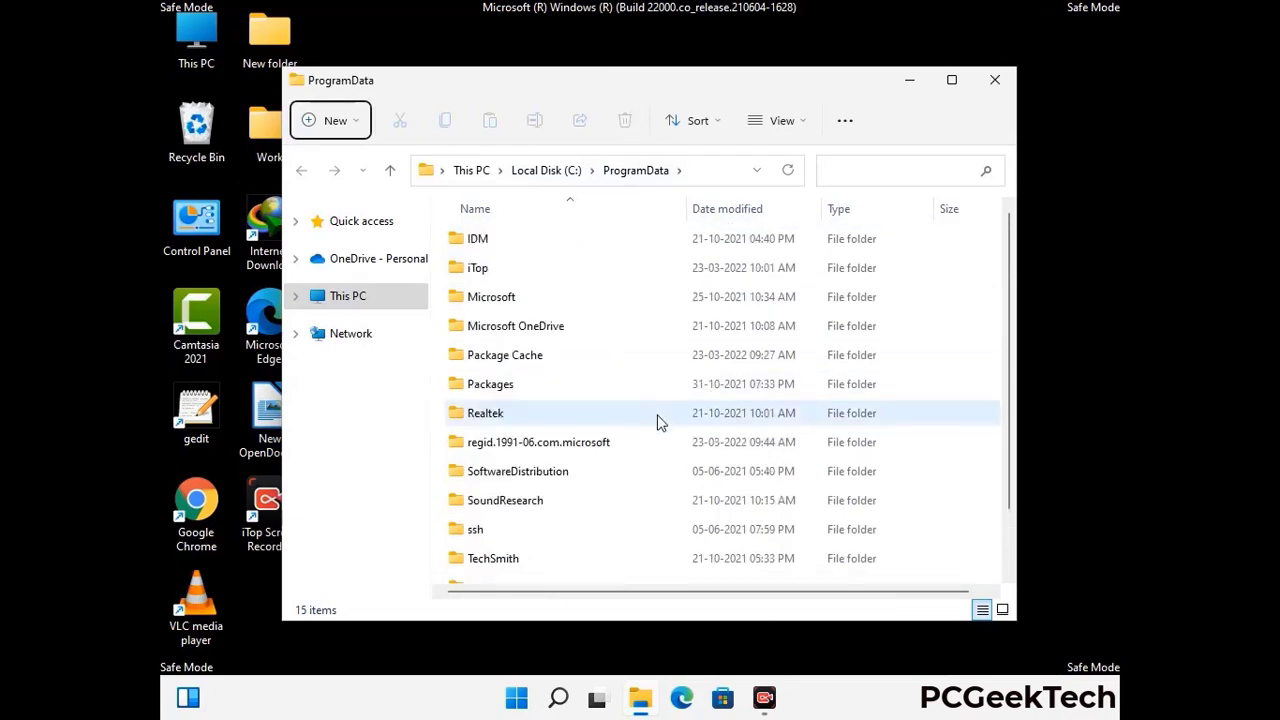
pyautogui.click(1002, 78)
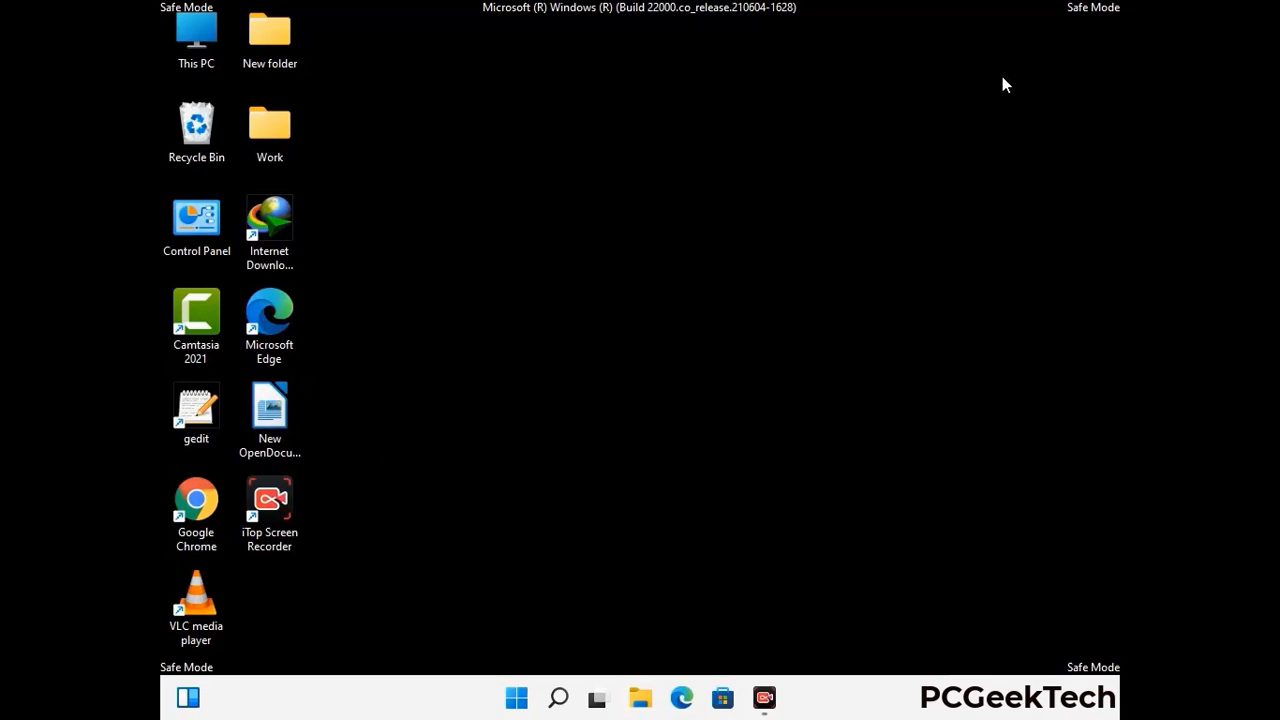
pyautogui.press('super+r')
pyautogui.moveTo(417, 462); pyautogui.dragTo(668, 259)
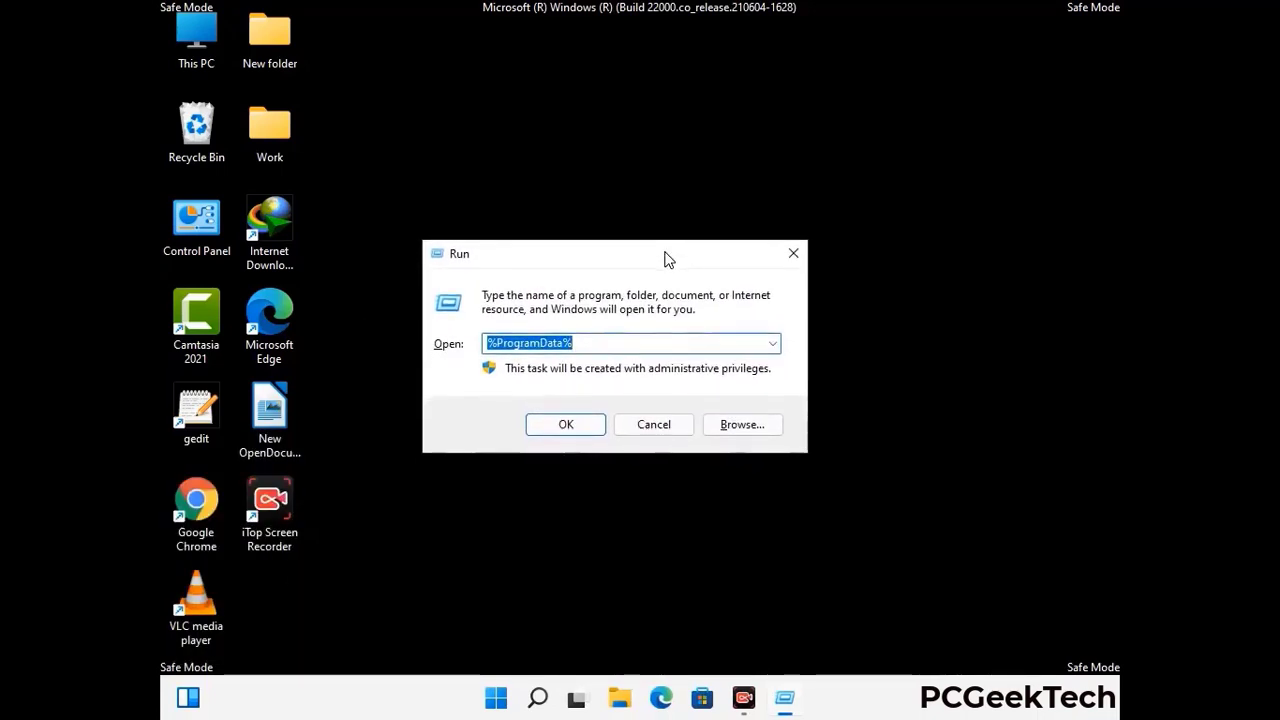
pyautogui.write('%Win')
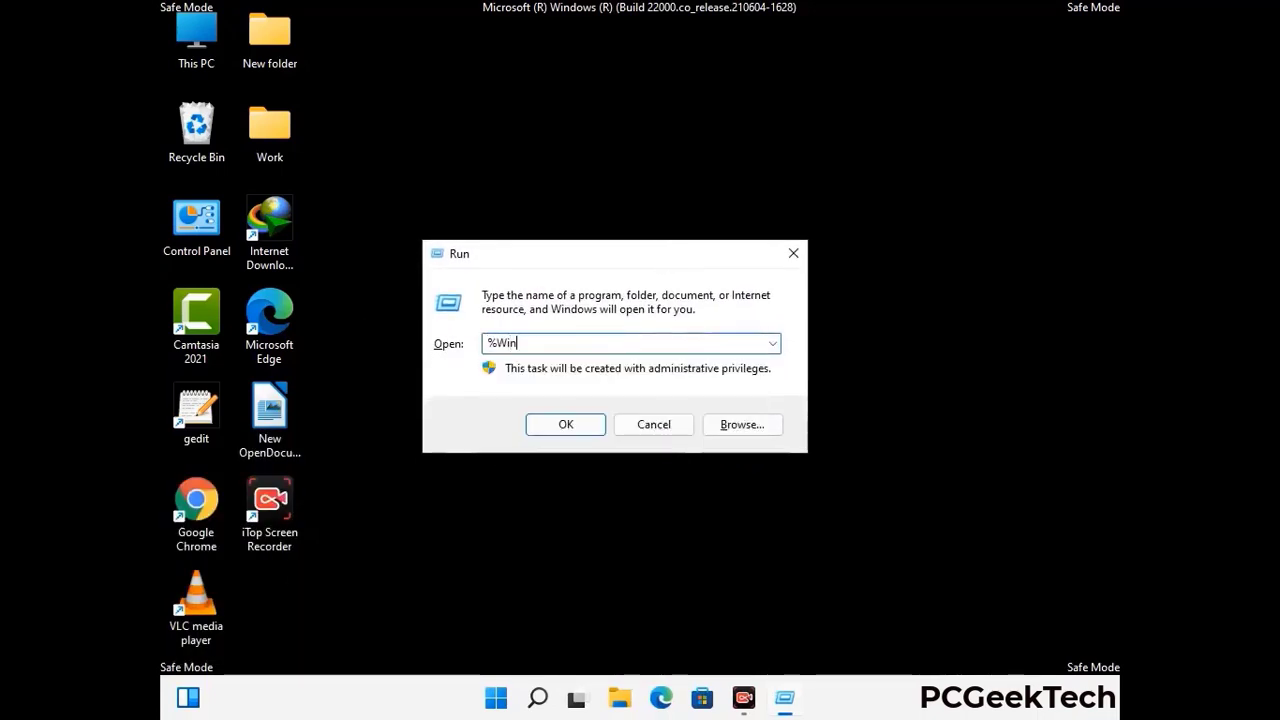
pyautogui.write('Dir%')
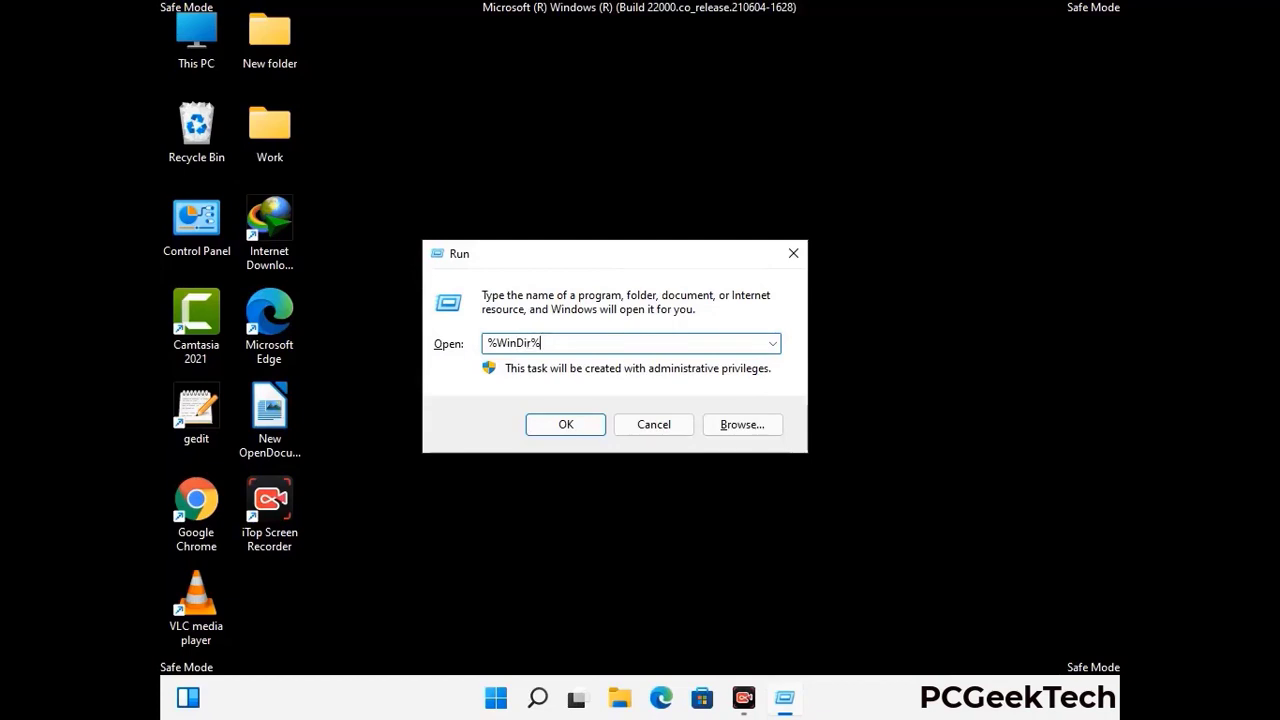
pyautogui.press('Return')
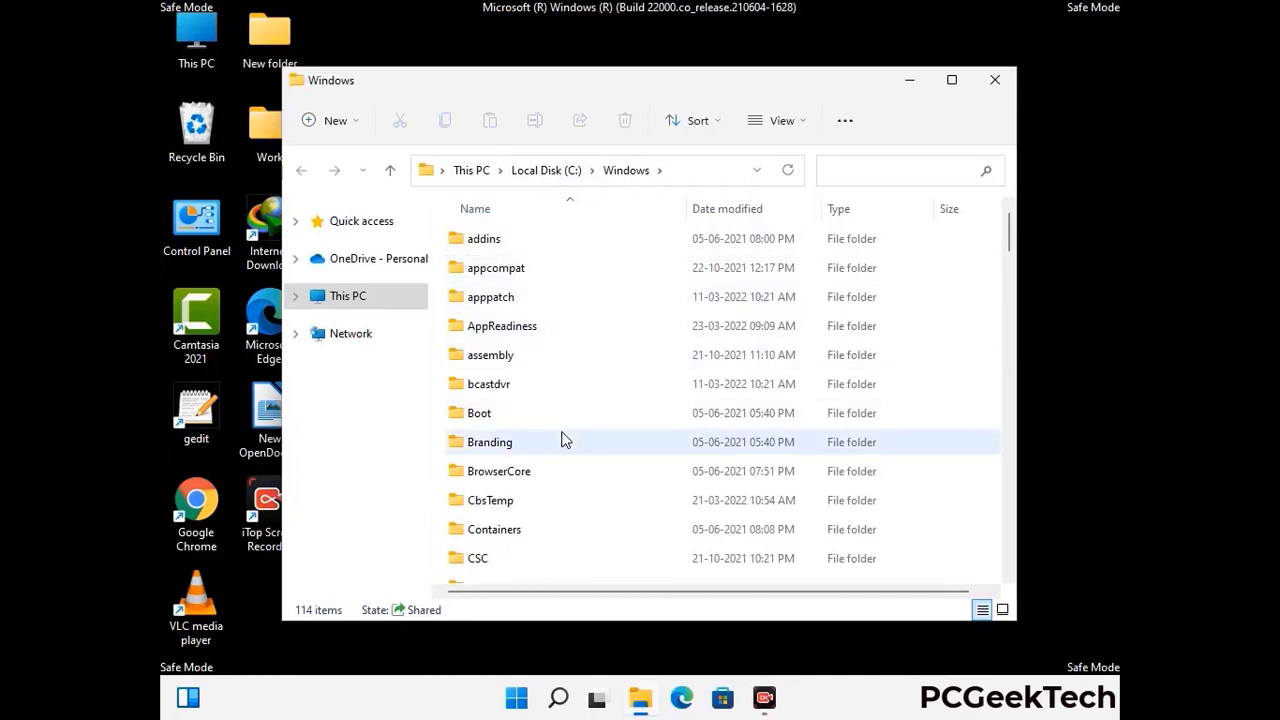
pyautogui.scroll(-1, 563, 440)
pyautogui.scroll(-3, 565, 446)
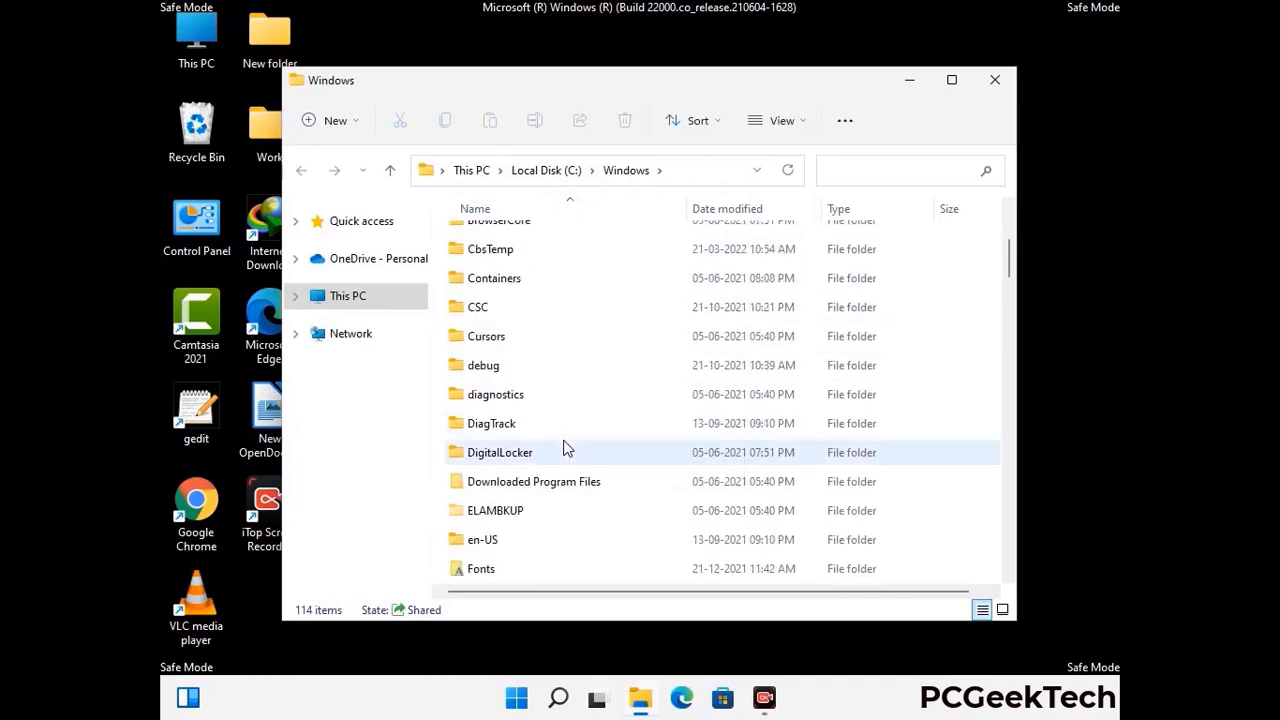
pyautogui.scroll(-5, 563, 449)
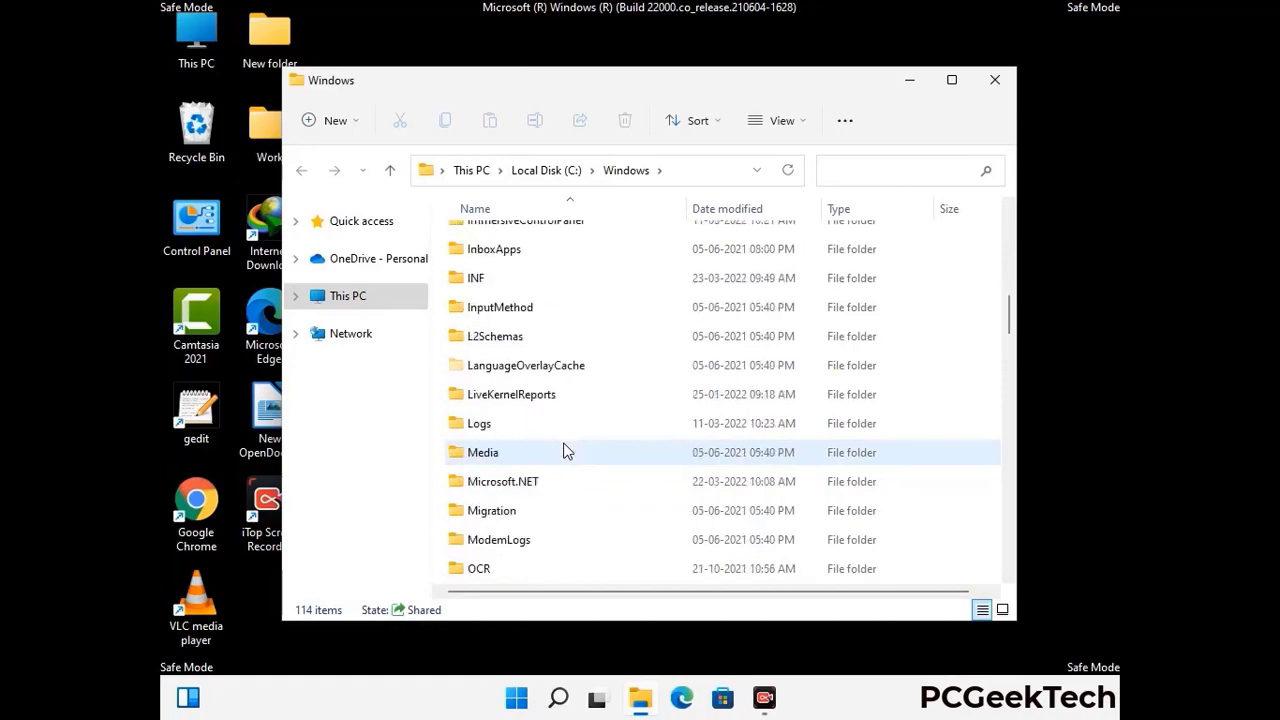
pyautogui.scroll(-1, 563, 451)
pyautogui.scroll(-8, 563, 451)
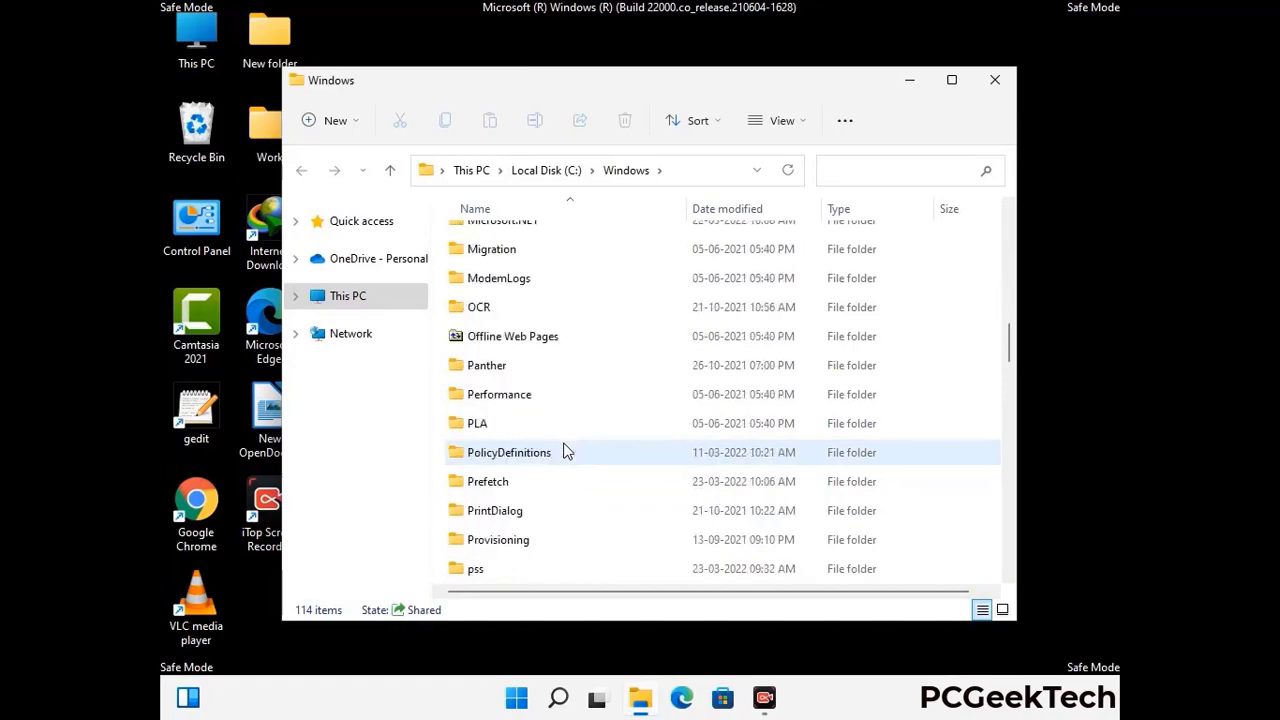
pyautogui.scroll(-6, 563, 451)
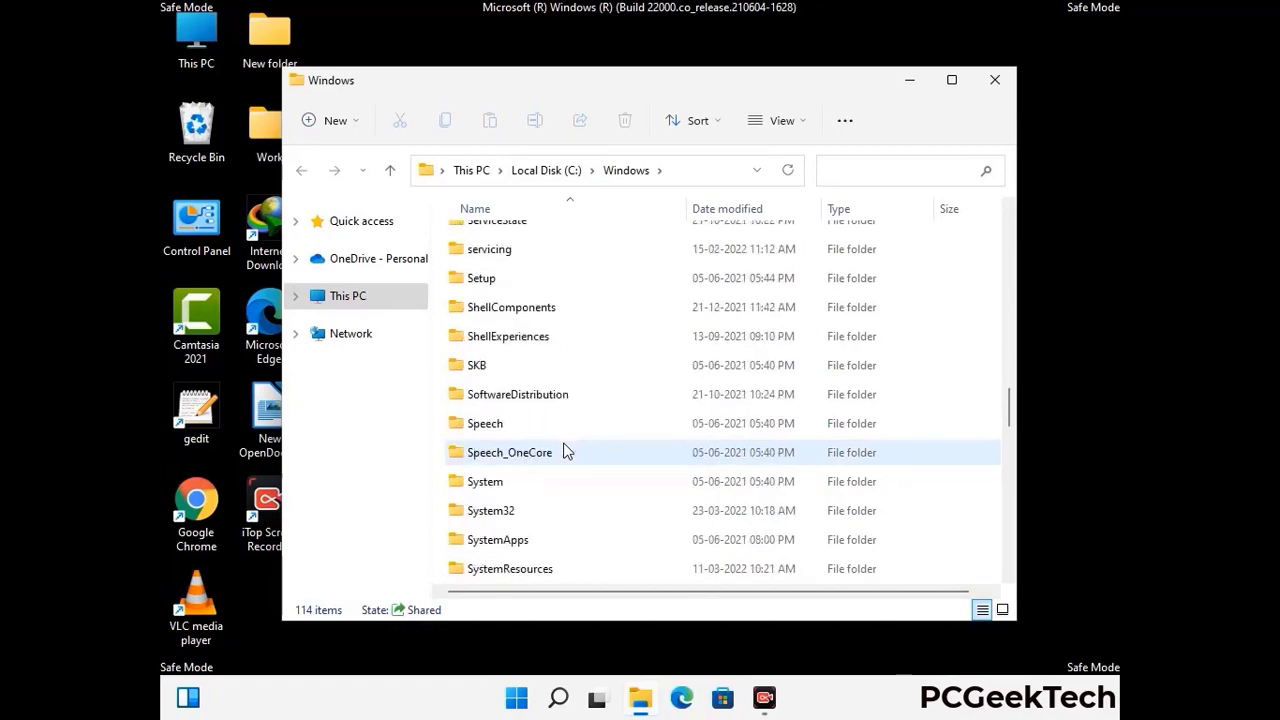
pyautogui.scroll(-2, 563, 451)
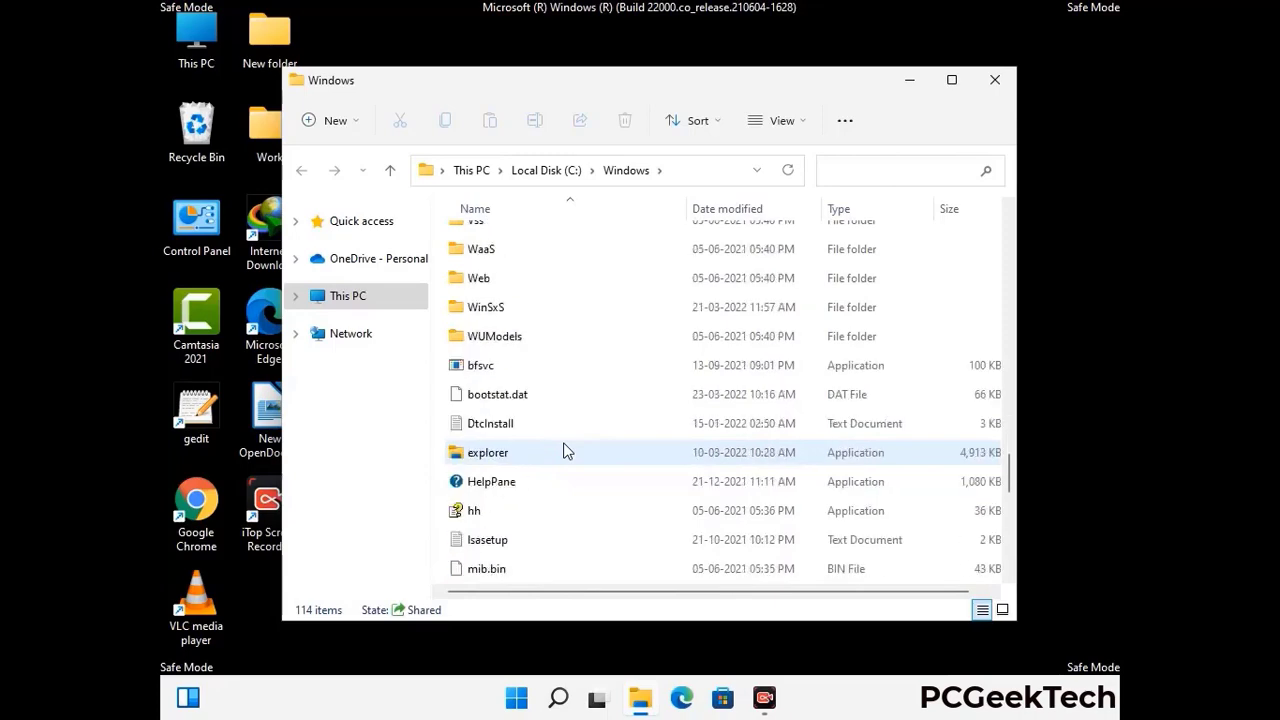
pyautogui.scroll(-8, 563, 451)
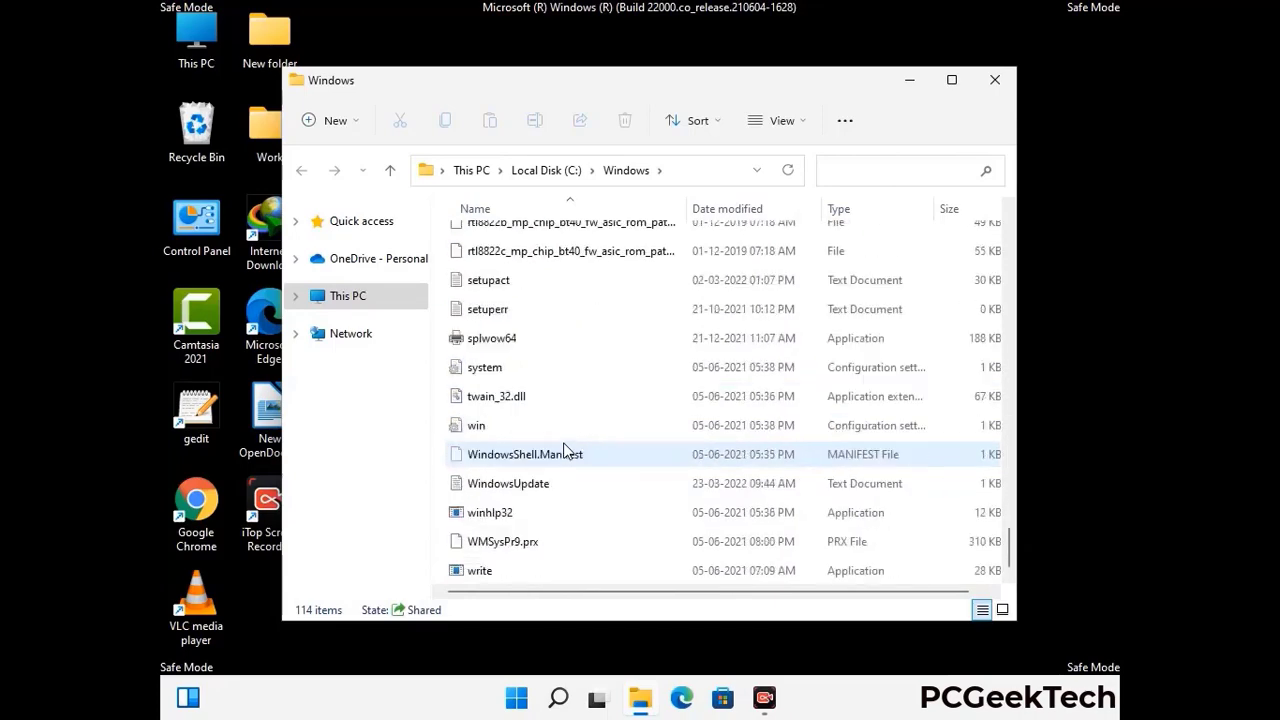
pyautogui.scroll(9, 563, 451)
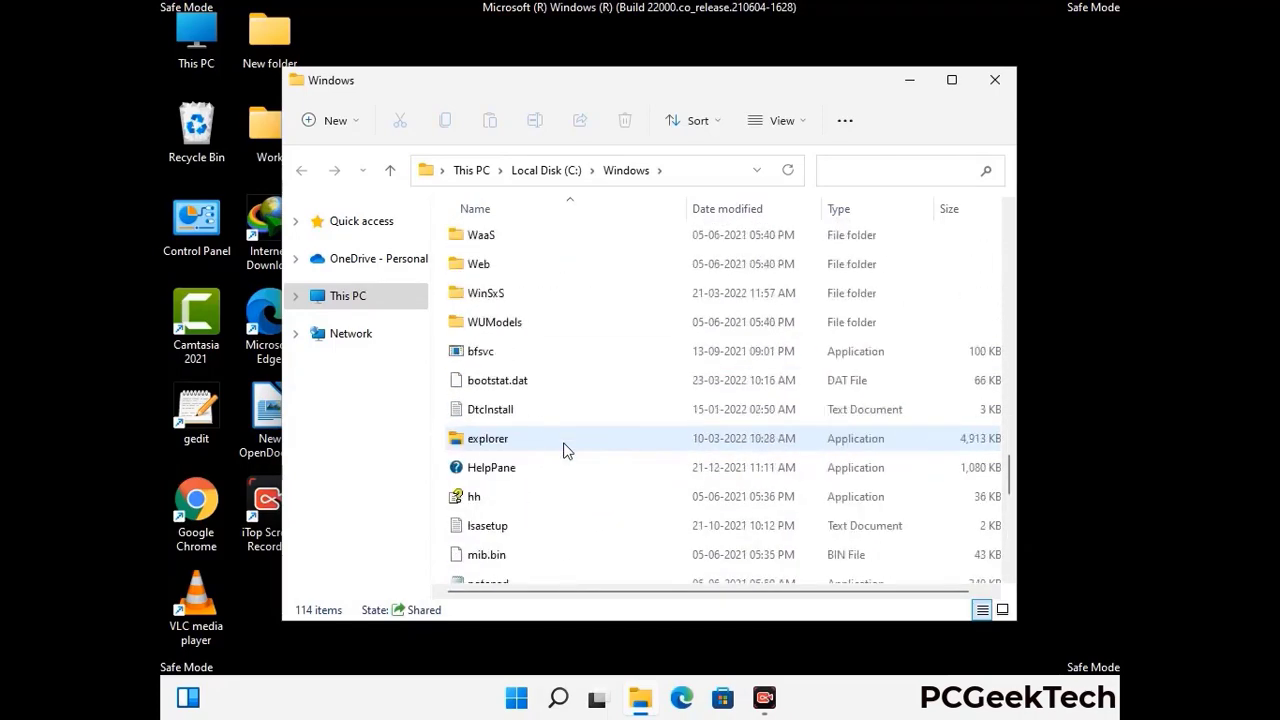
pyautogui.scroll(4, 563, 451)
pyautogui.scroll(3, 563, 451)
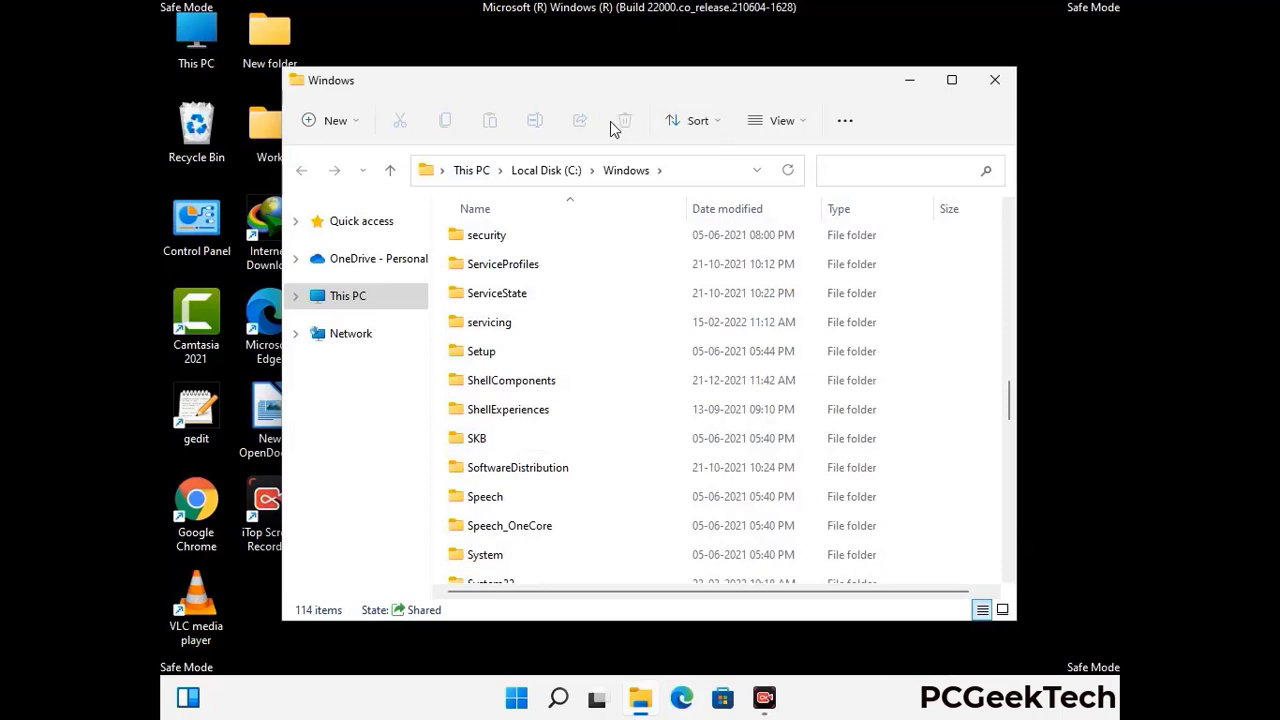
pyautogui.click(1002, 77)
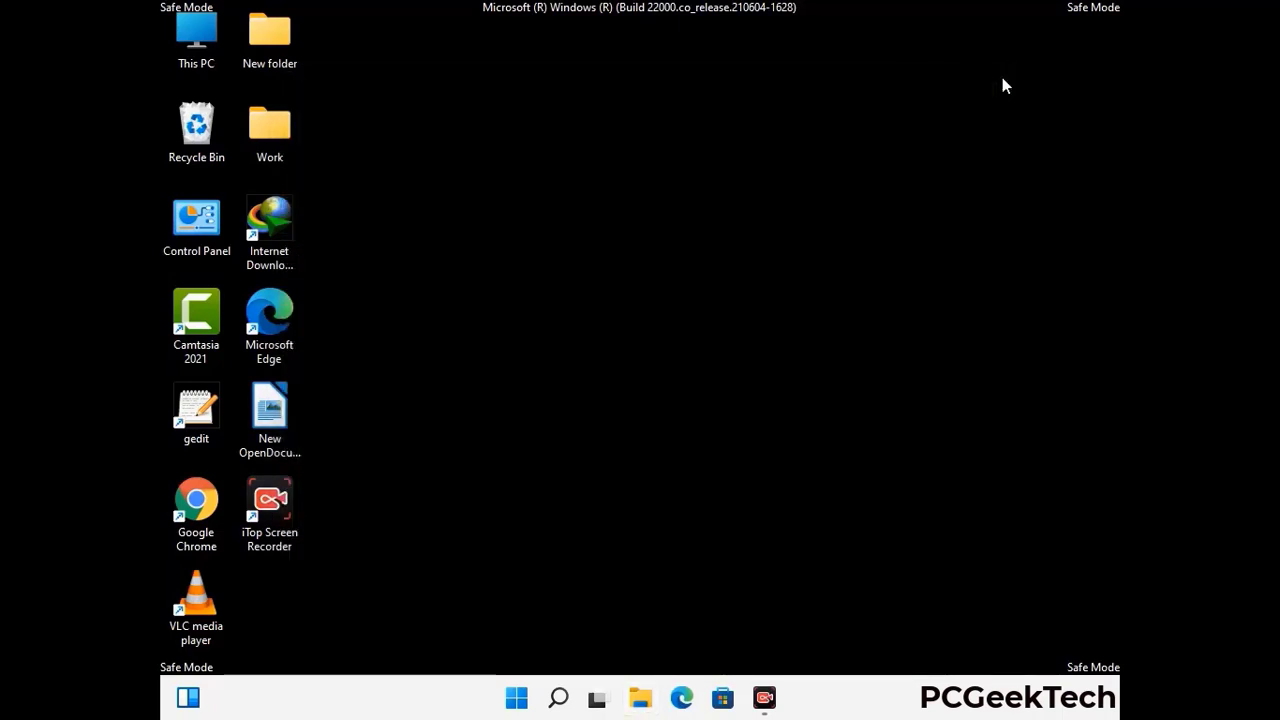
# Open the %temp% folder from the Run box
pyautogui.press('super+r')
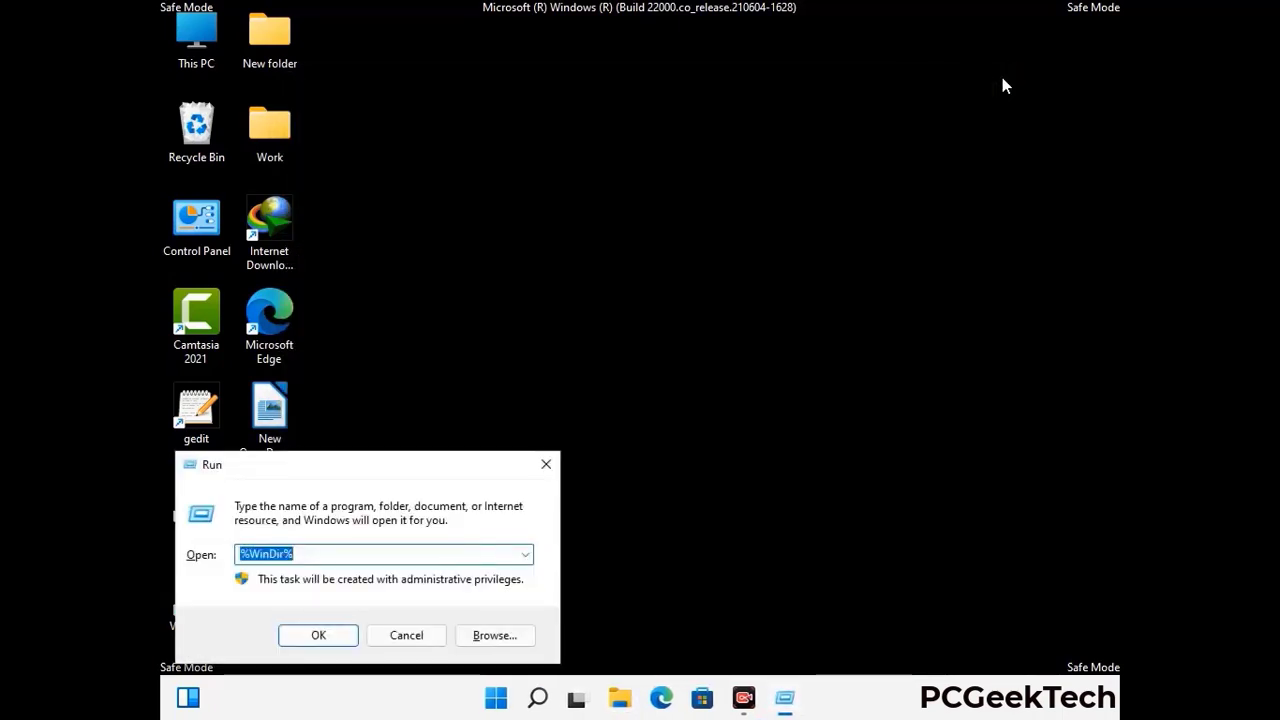
pyautogui.moveTo(422, 466); pyautogui.dragTo(727, 172)
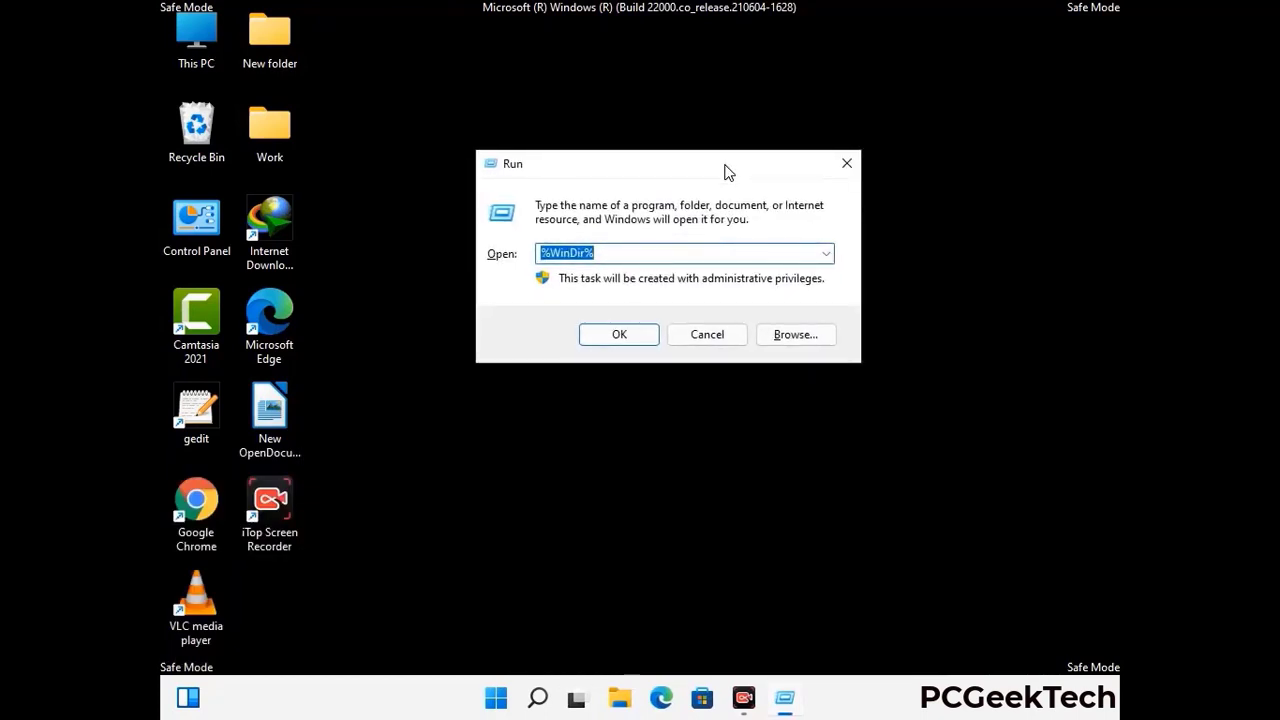
pyautogui.write('%temp')
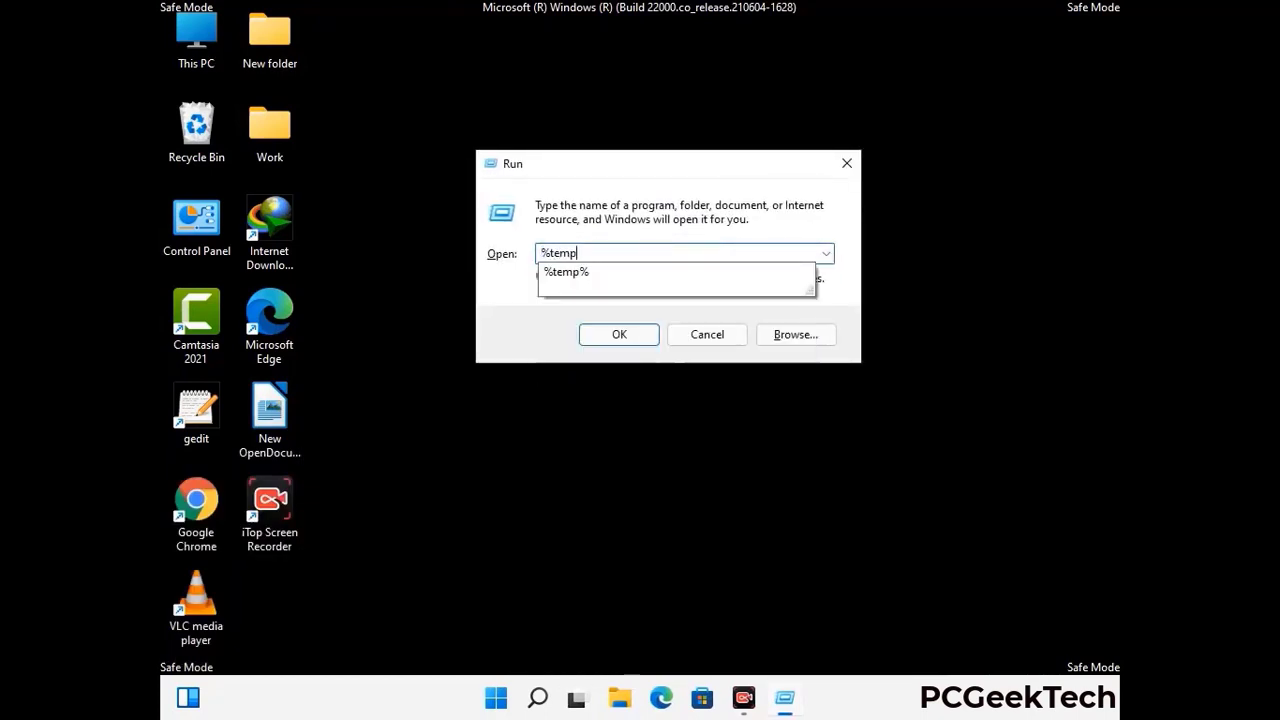
pyautogui.write('%')
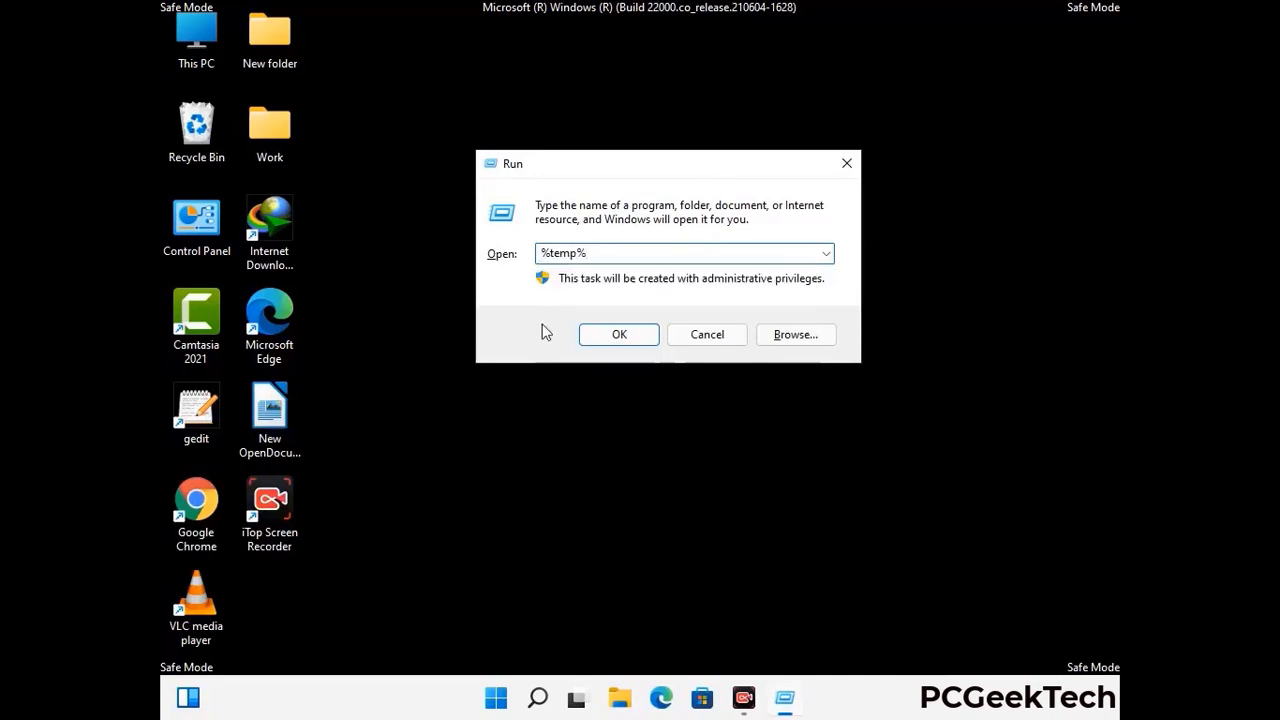
pyautogui.click(619, 334)
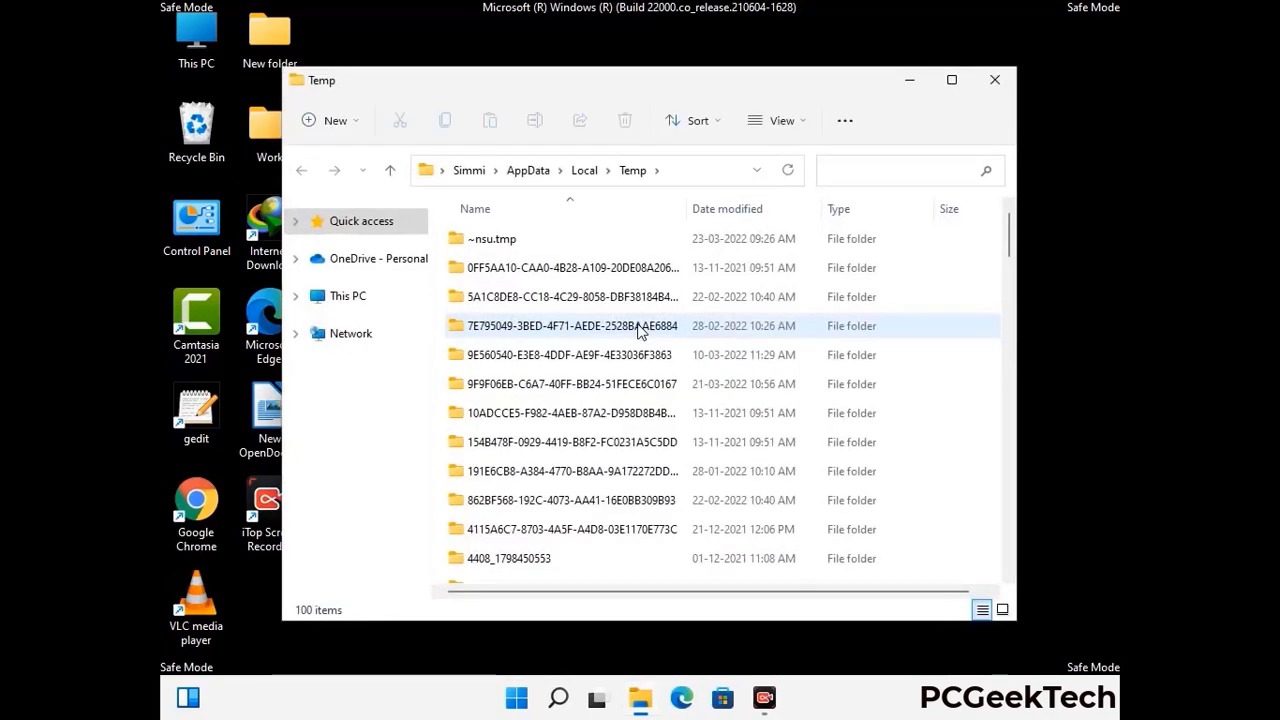
# Select and delete all 100 items in Temp, then close the window
pyautogui.click(581, 386)
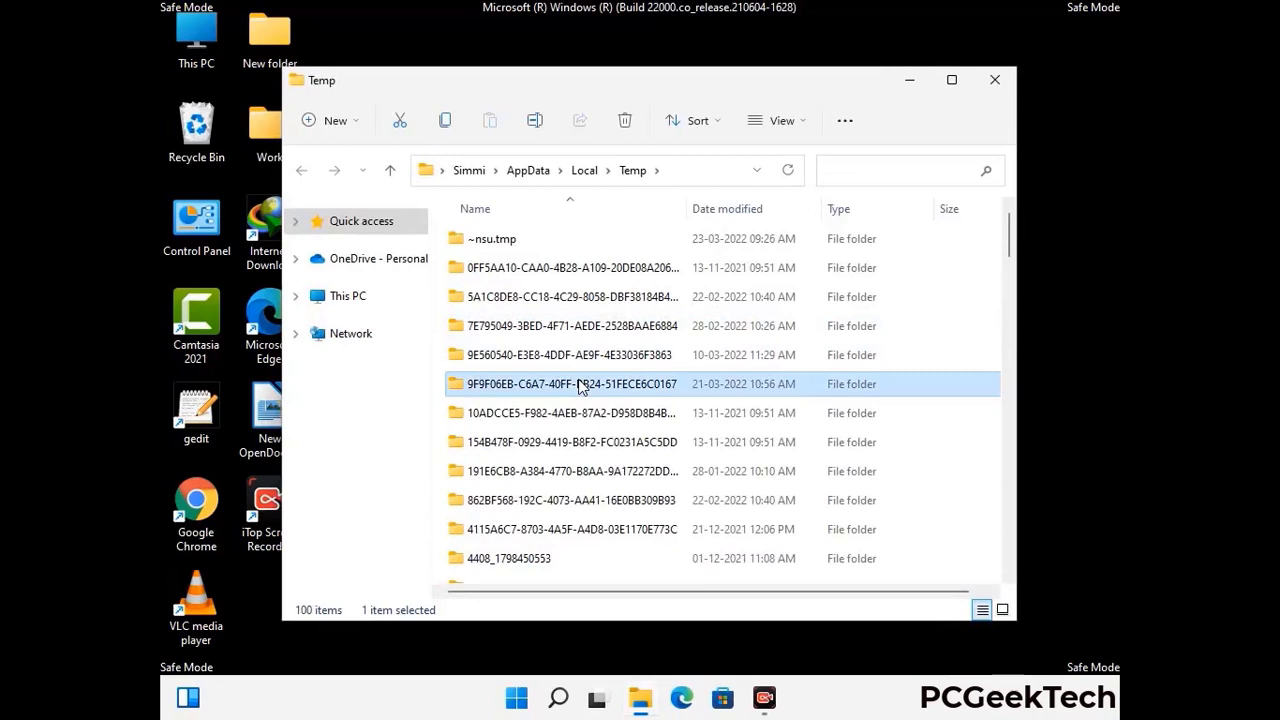
pyautogui.hotkey('ctrl', 'a')
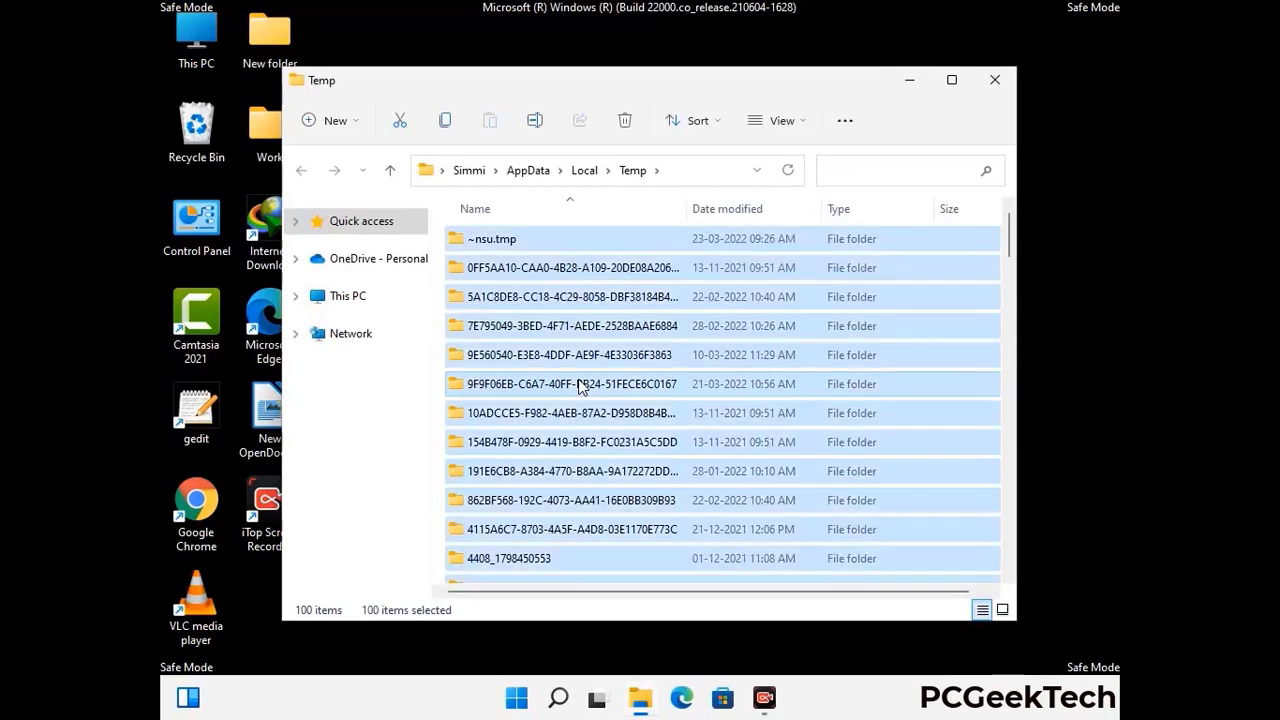
pyautogui.click(626, 121)
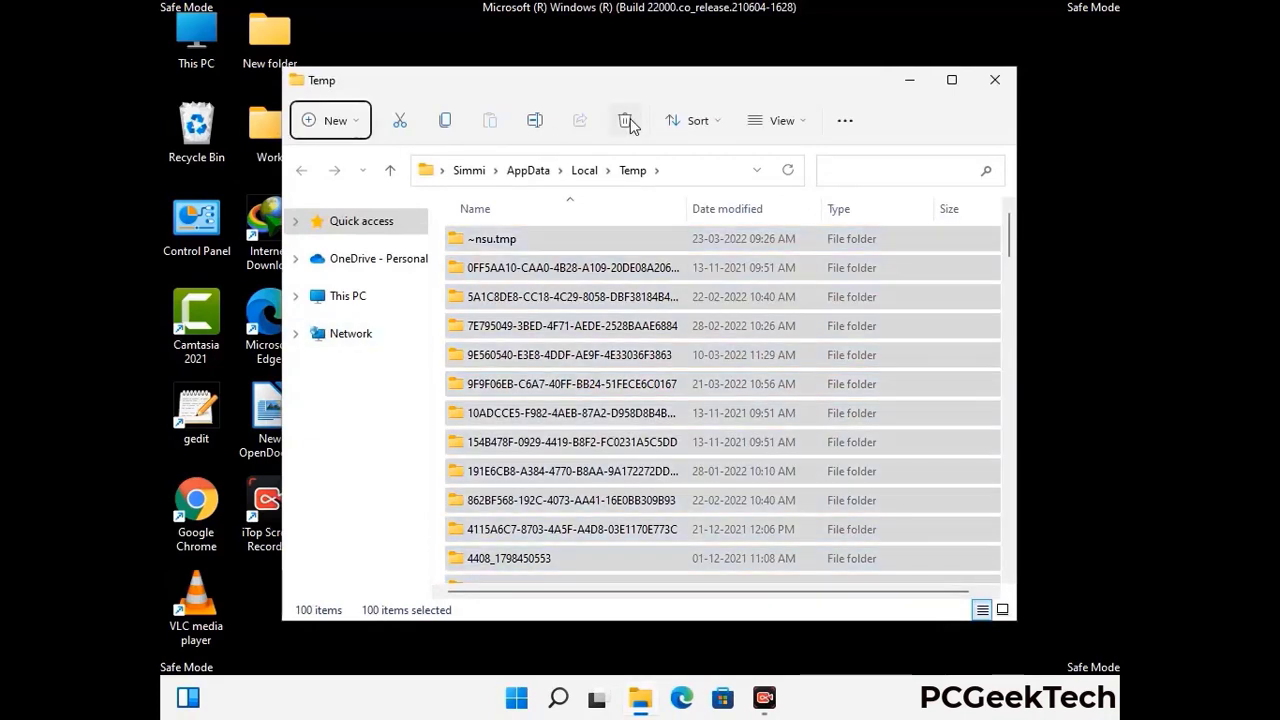
pyautogui.click(995, 79)
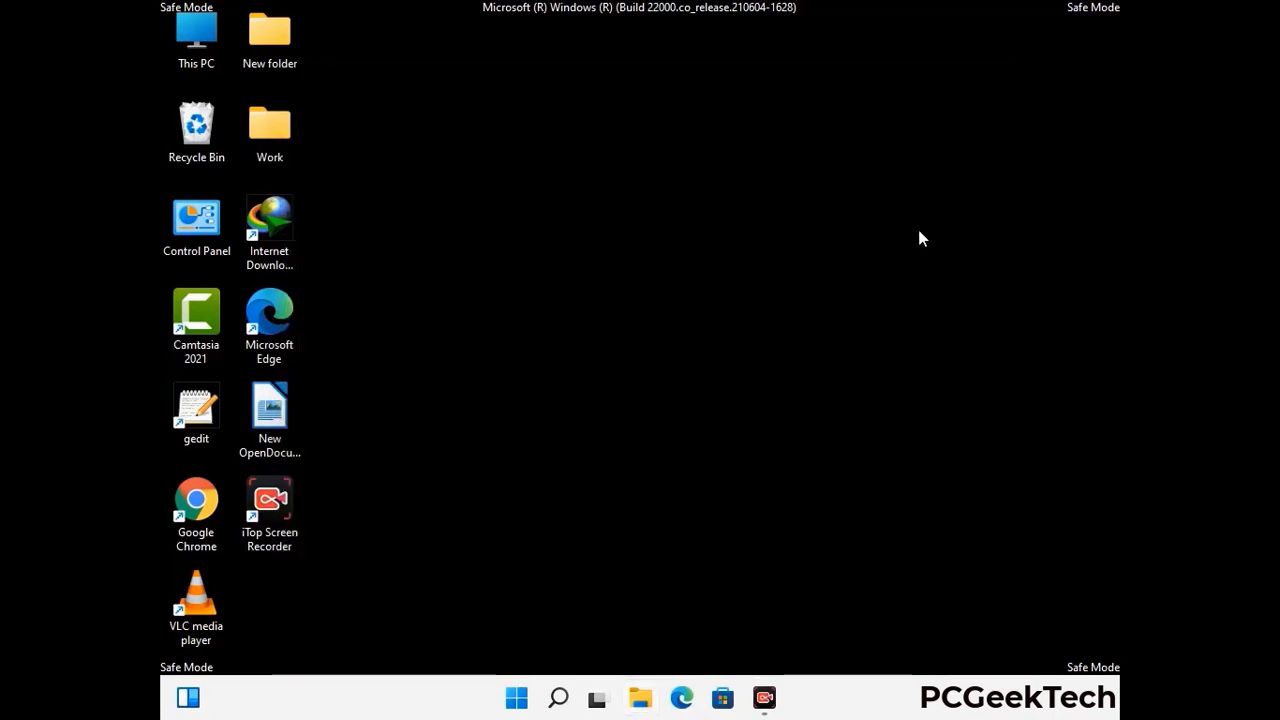
# Open the C:\Windows\Temp folder by running 'temp' from the Run dialog
pyautogui.press('super+r')
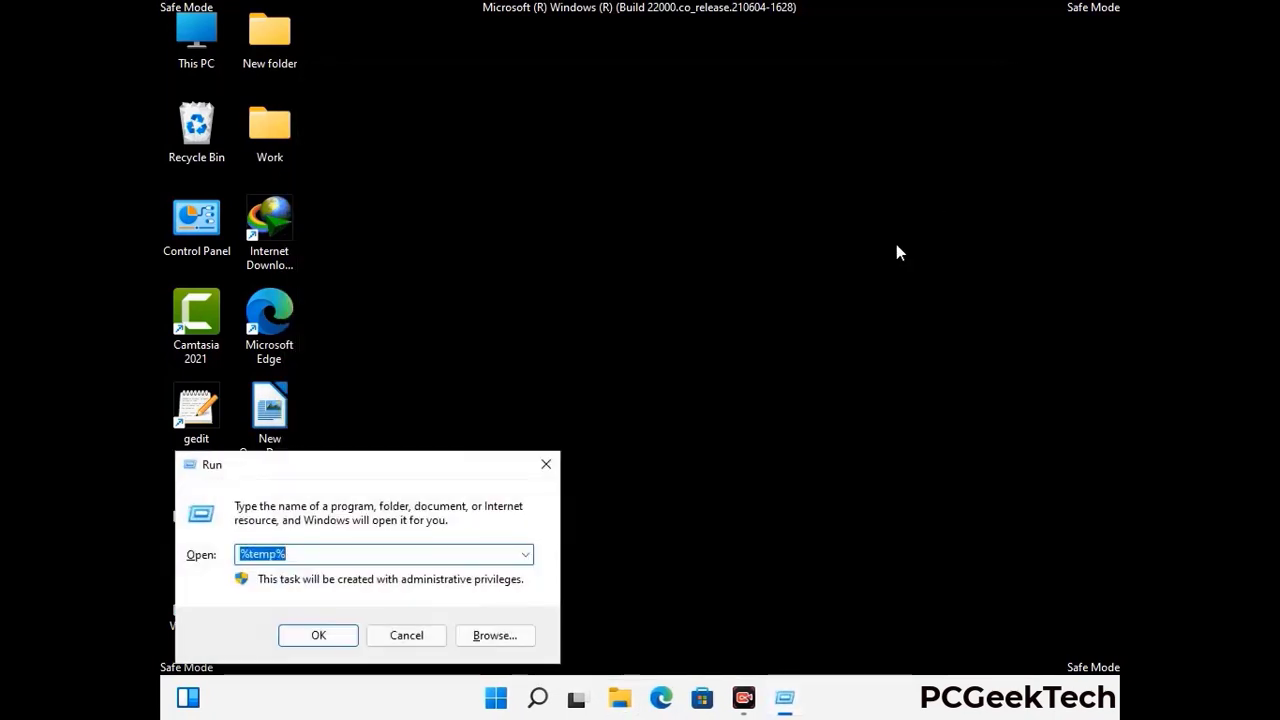
pyautogui.moveTo(444, 461); pyautogui.dragTo(731, 186)
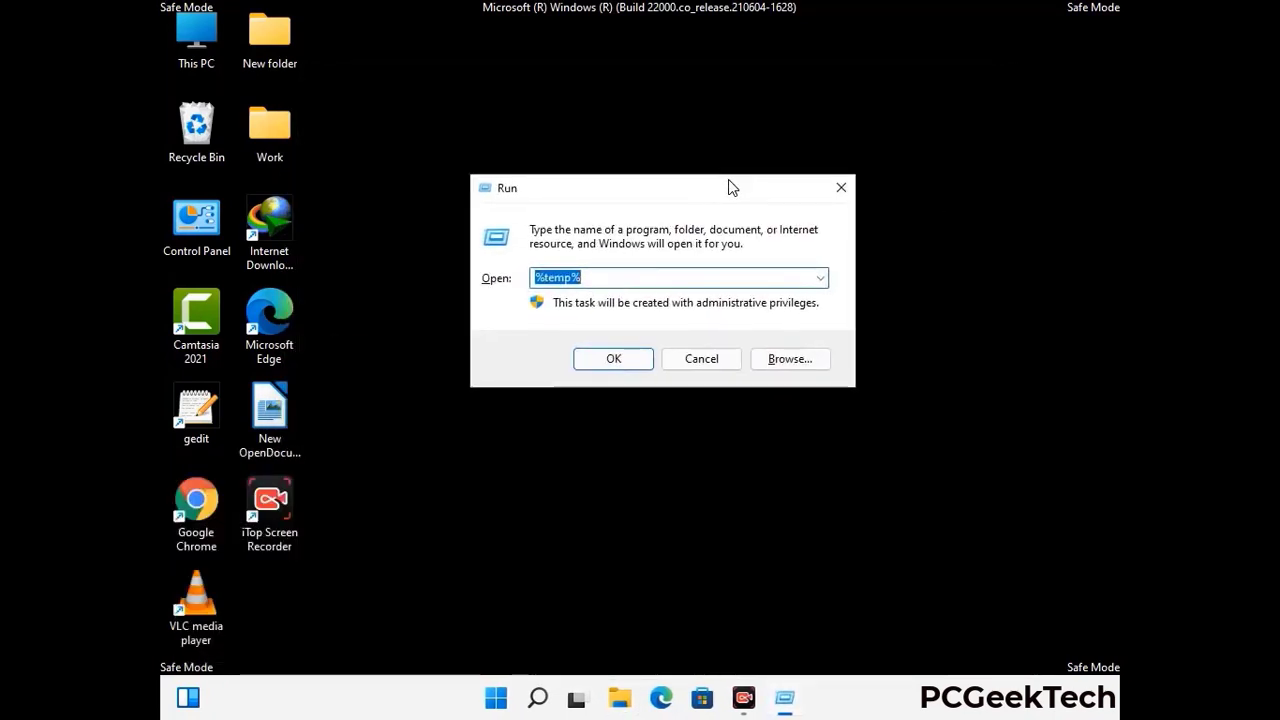
pyautogui.write('temp')
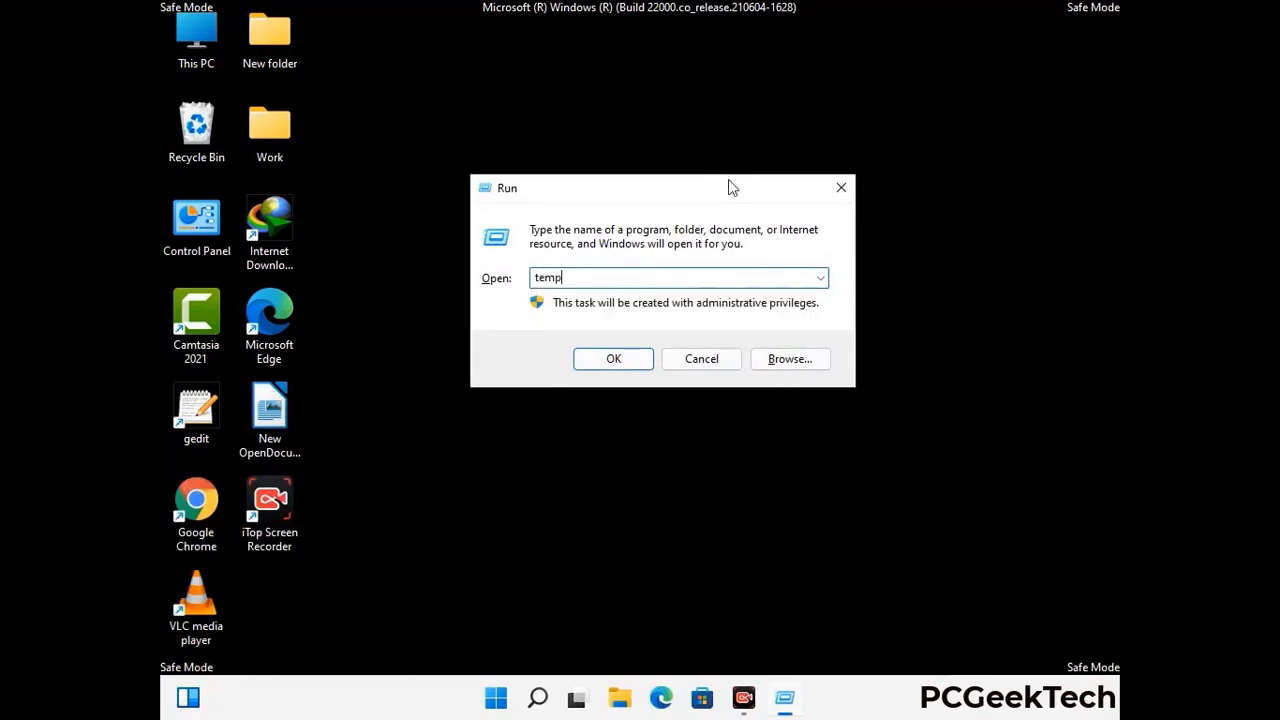
pyautogui.press('Return')
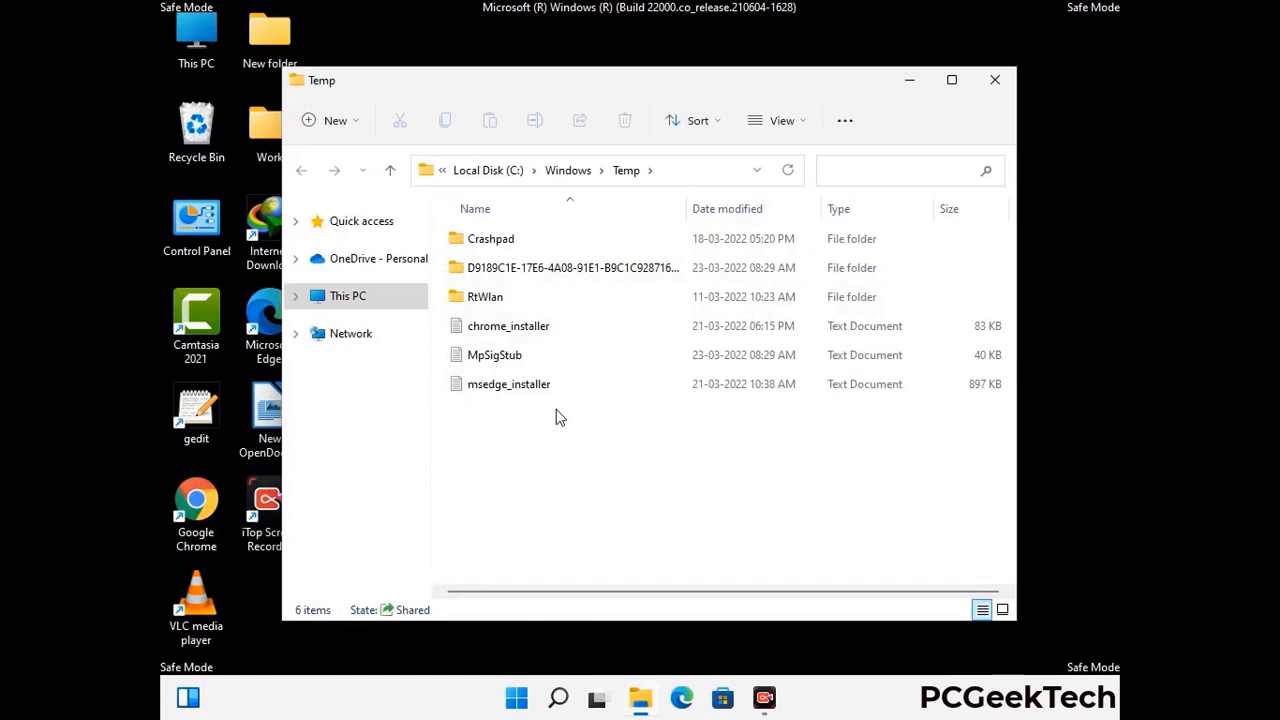
# Delete all six items in the Temp folder, then close the empty folder window
pyautogui.hotkey('ctrl', 'a')
pyautogui.click(625, 121)
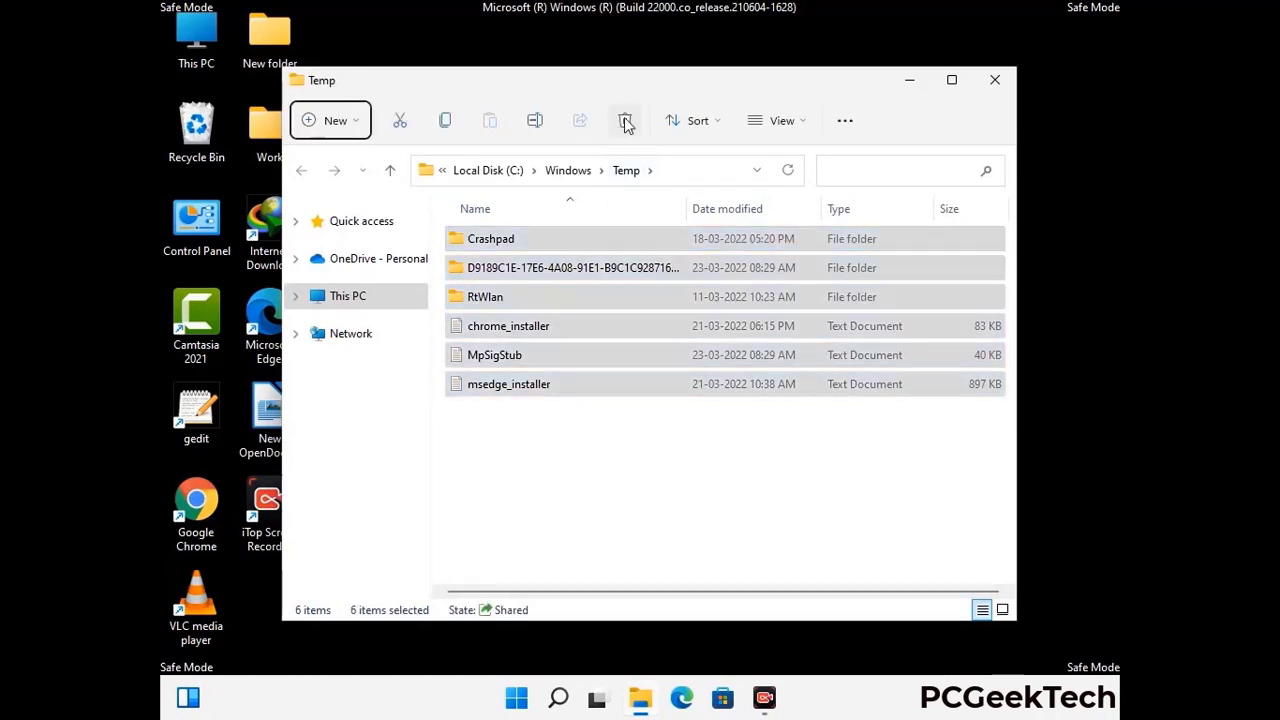
pyautogui.click(997, 81)
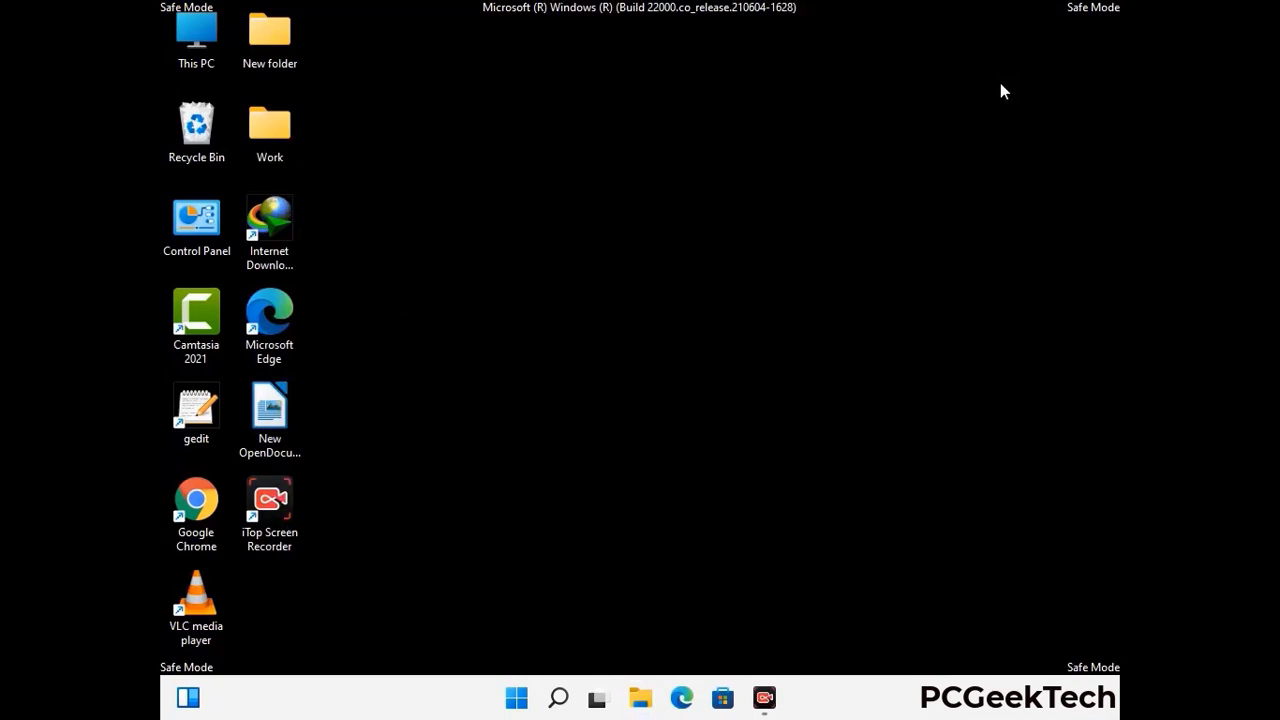
# Run regedit from the Run dialog to launch Registry Editor showing the five HKEY root keys
pyautogui.press('super+r')
pyautogui.moveTo(389, 466); pyautogui.dragTo(667, 160)
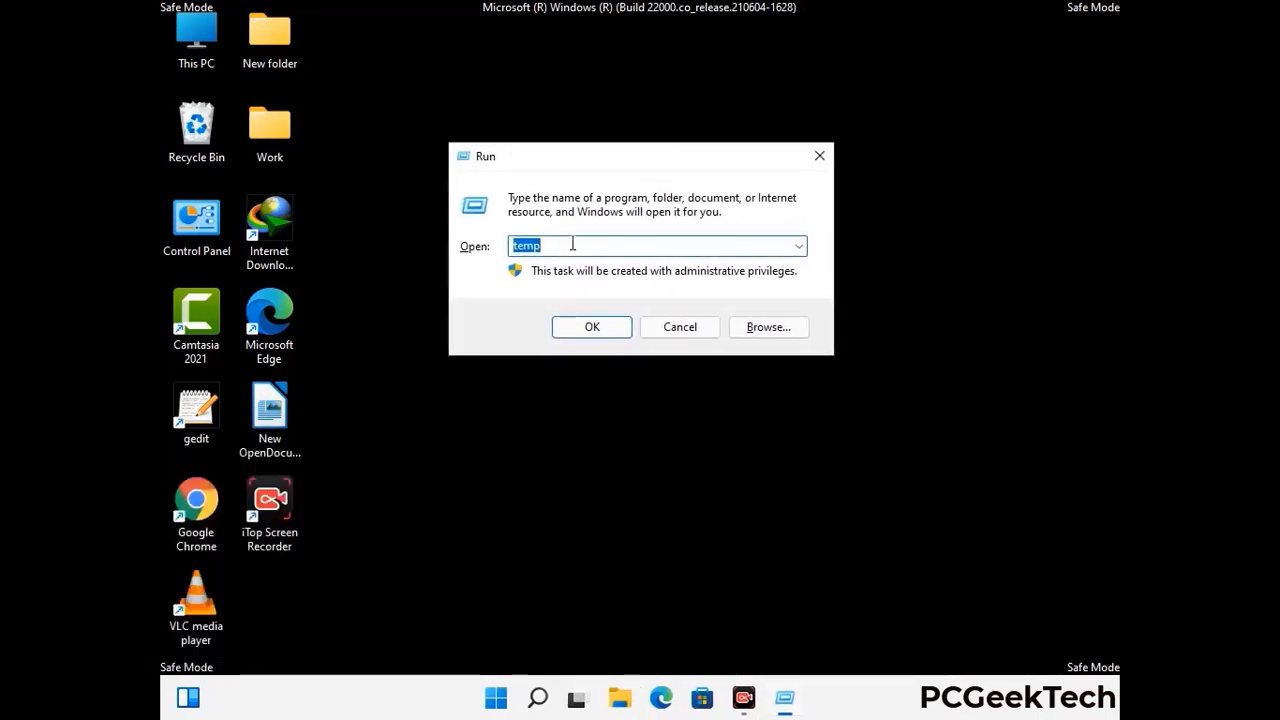
pyautogui.write('regedit')
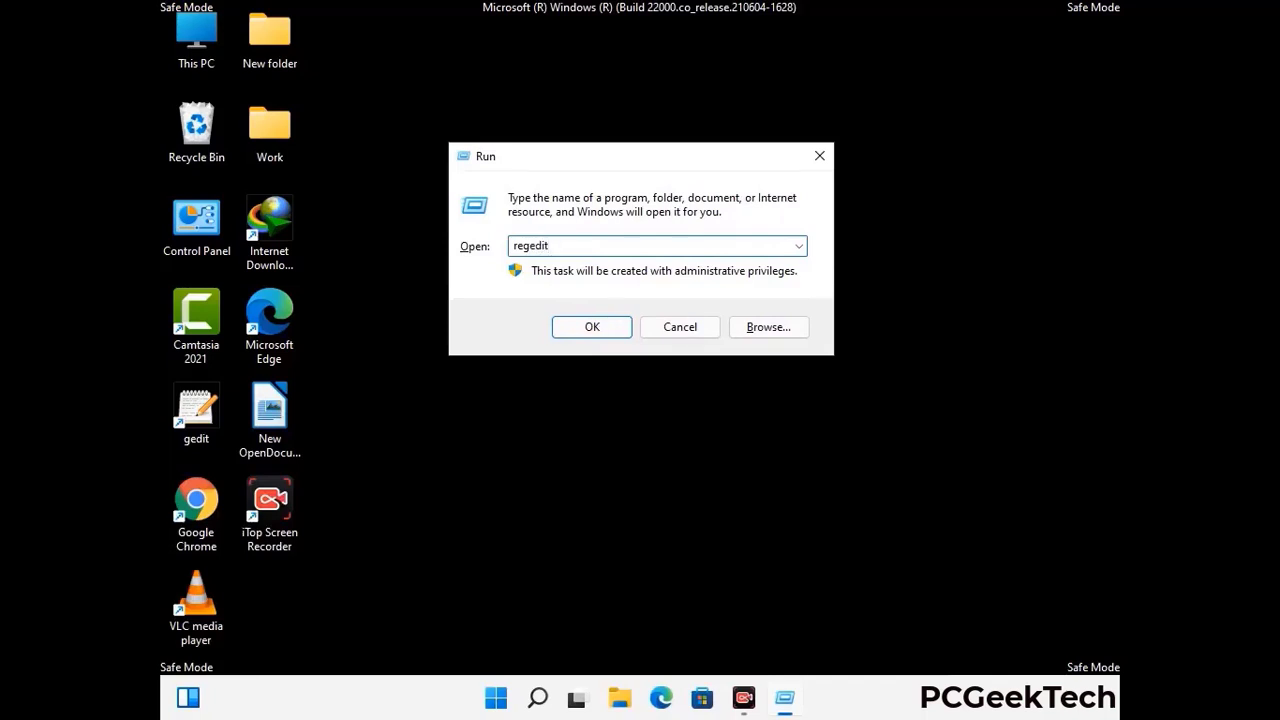
pyautogui.press('Return')
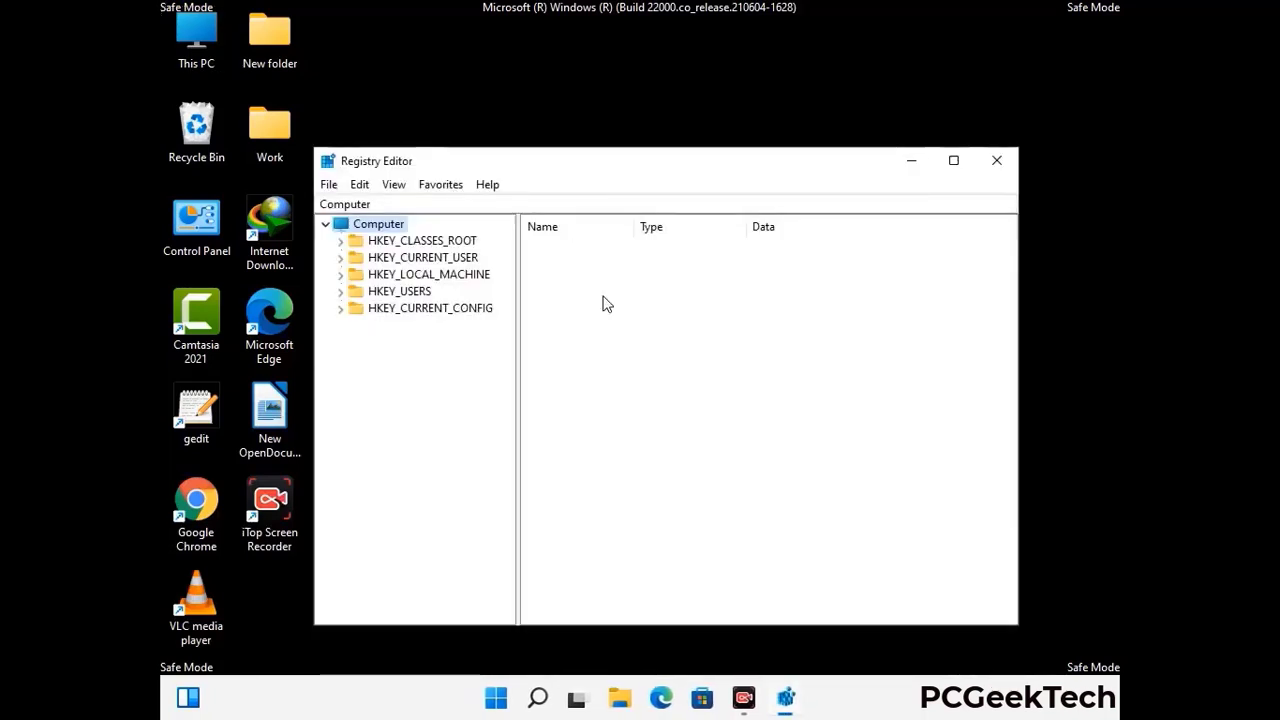
# Expand HKEY_CURRENT_USER > Software > Microsoft in the registry tree
pyautogui.click(428, 274)
pyautogui.click(340, 257)
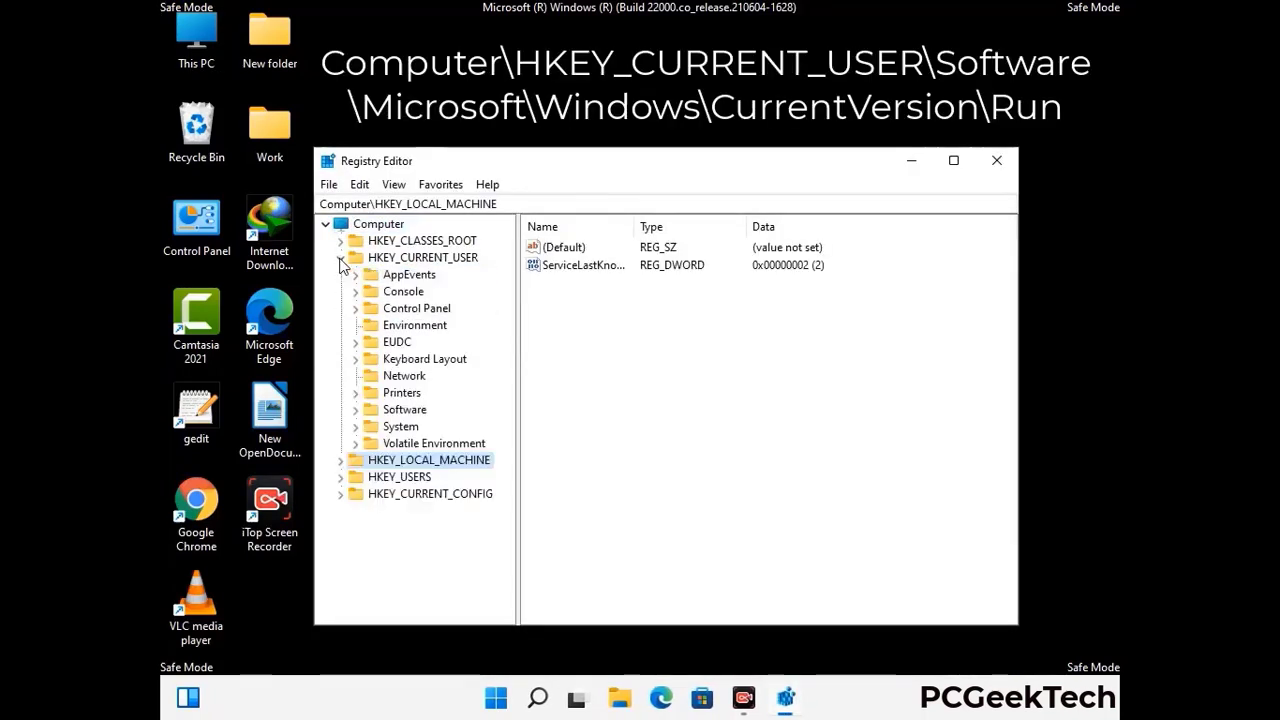
pyautogui.click(398, 411)
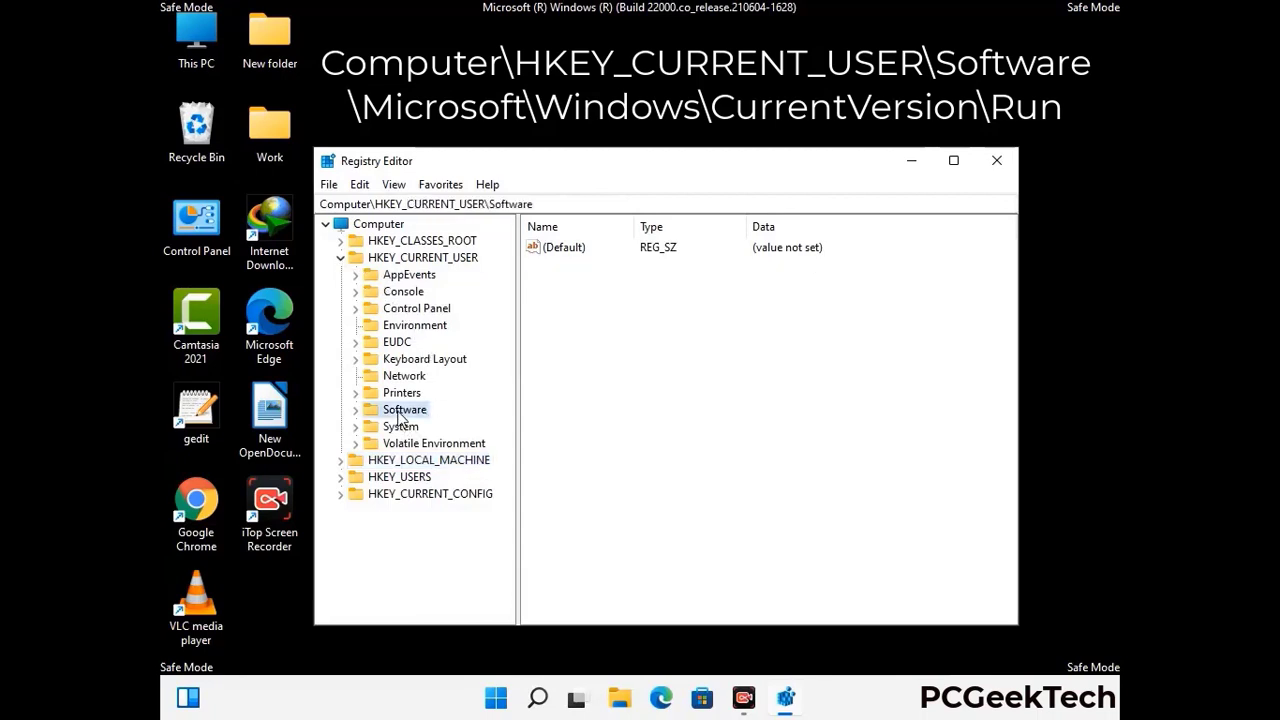
pyautogui.click(356, 411)
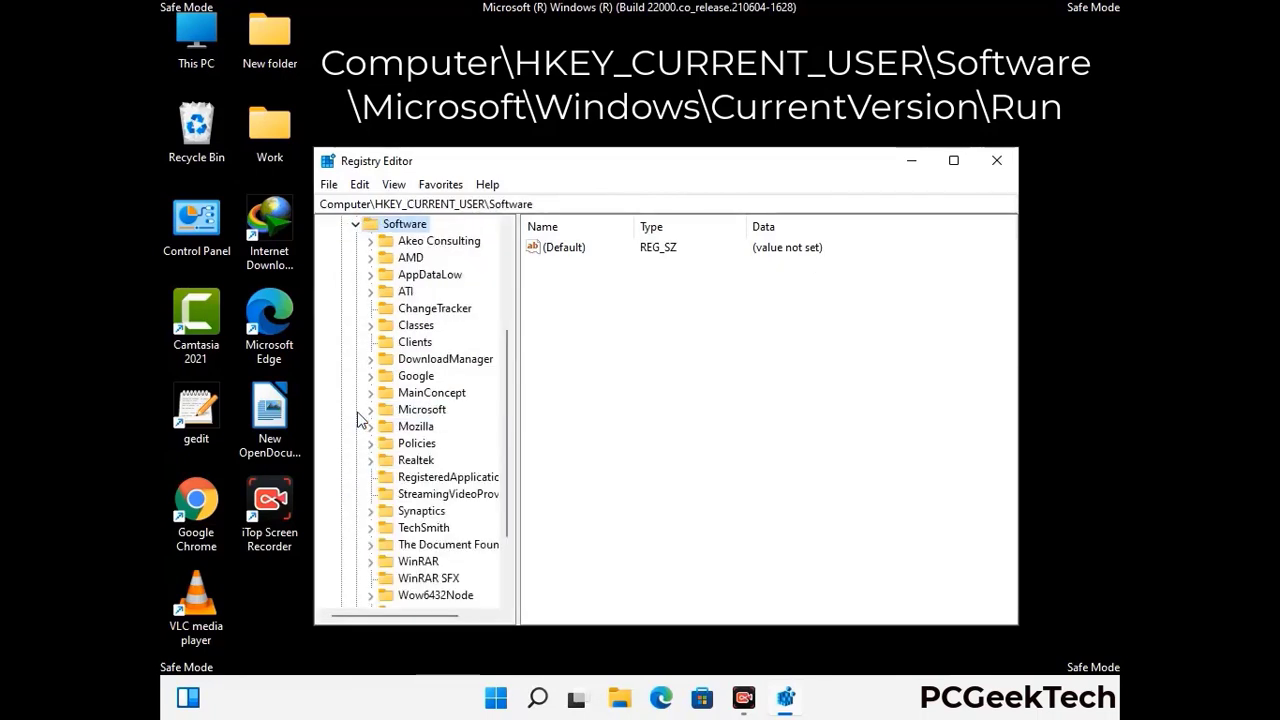
pyautogui.doubleClick(418, 413)
# Expand Windows > CurrentVersion and scroll its subkeys down to Run and RunOnce
pyautogui.scroll(-2, 463, 437)
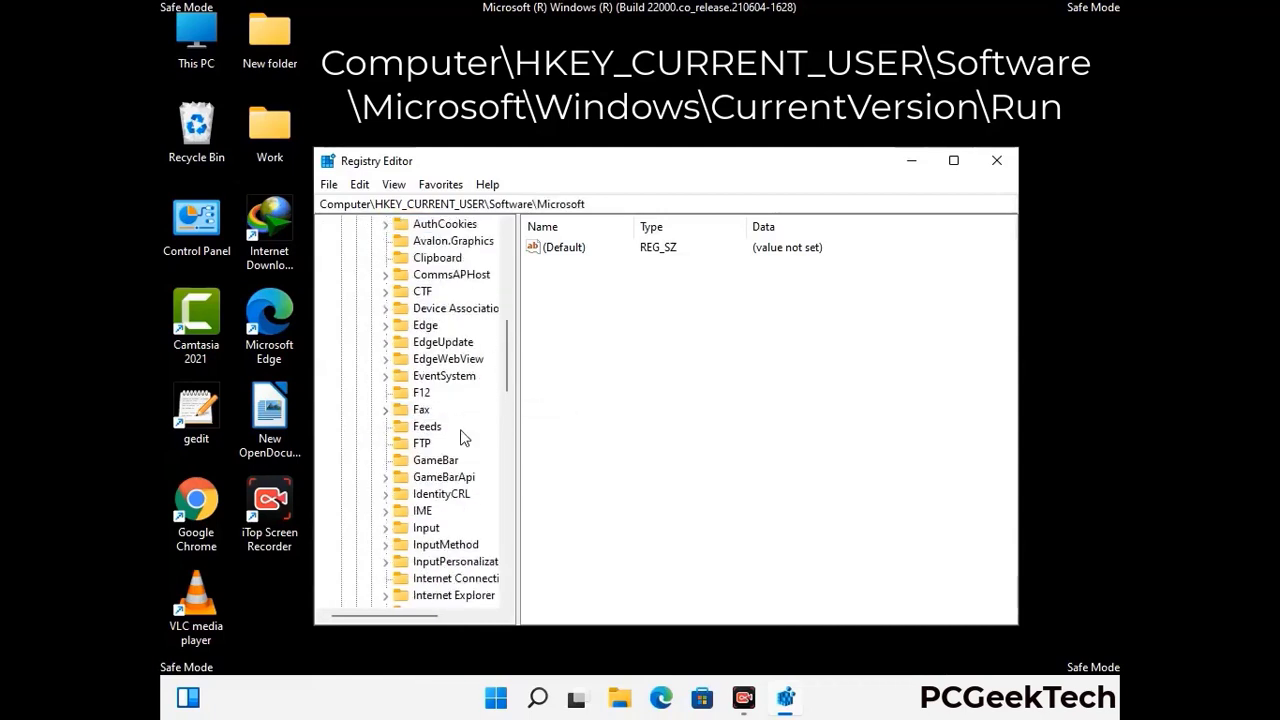
pyautogui.scroll(-3, 463, 437)
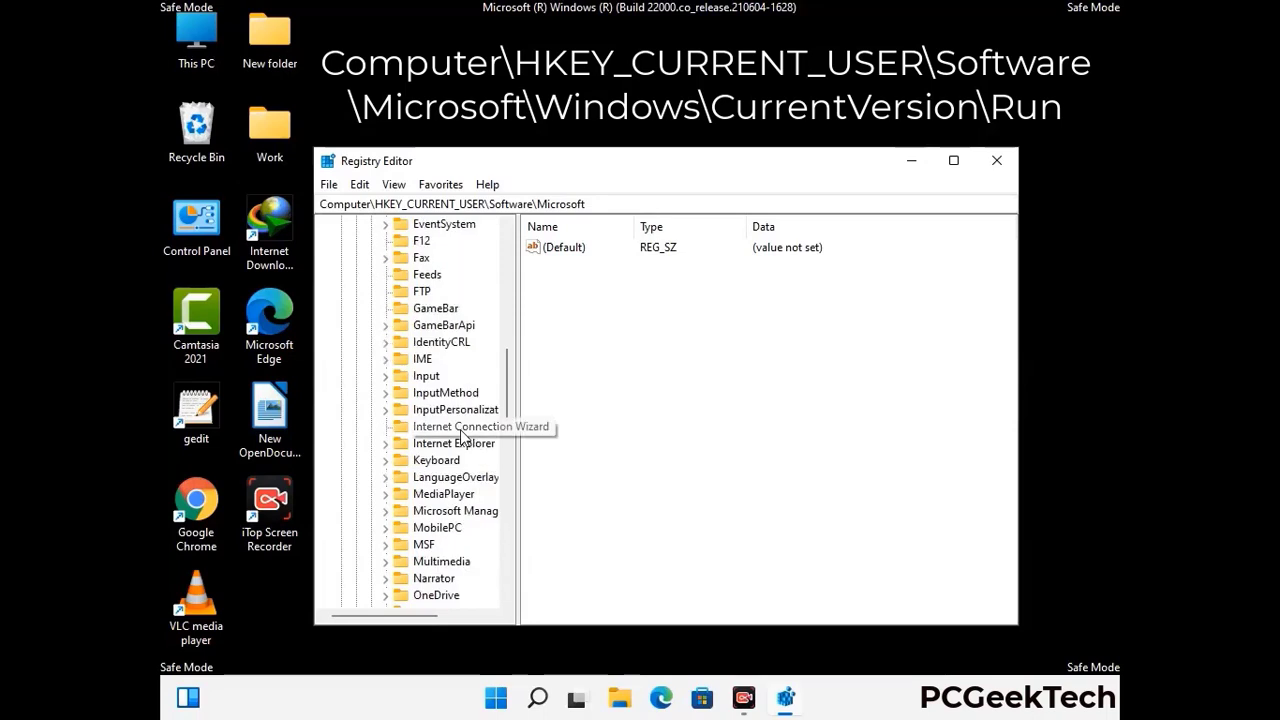
pyautogui.scroll(-2, 463, 437)
pyautogui.scroll(-7, 463, 437)
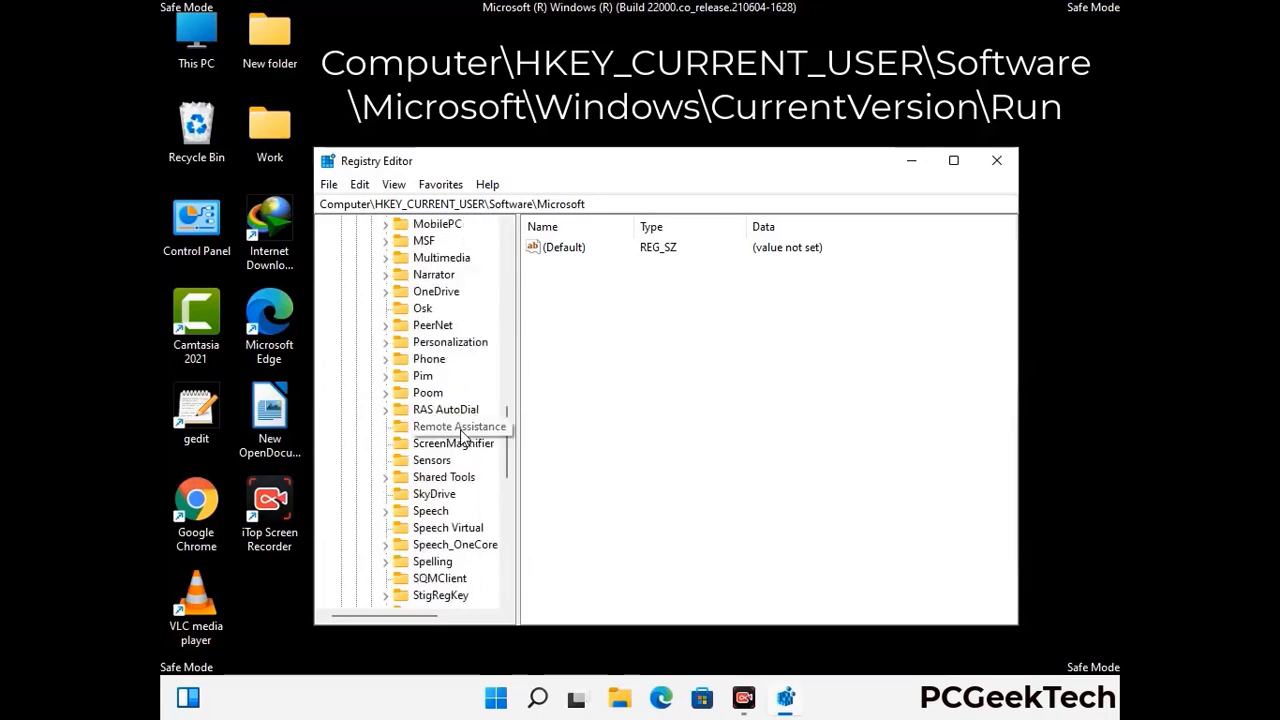
pyautogui.scroll(-2, 463, 437)
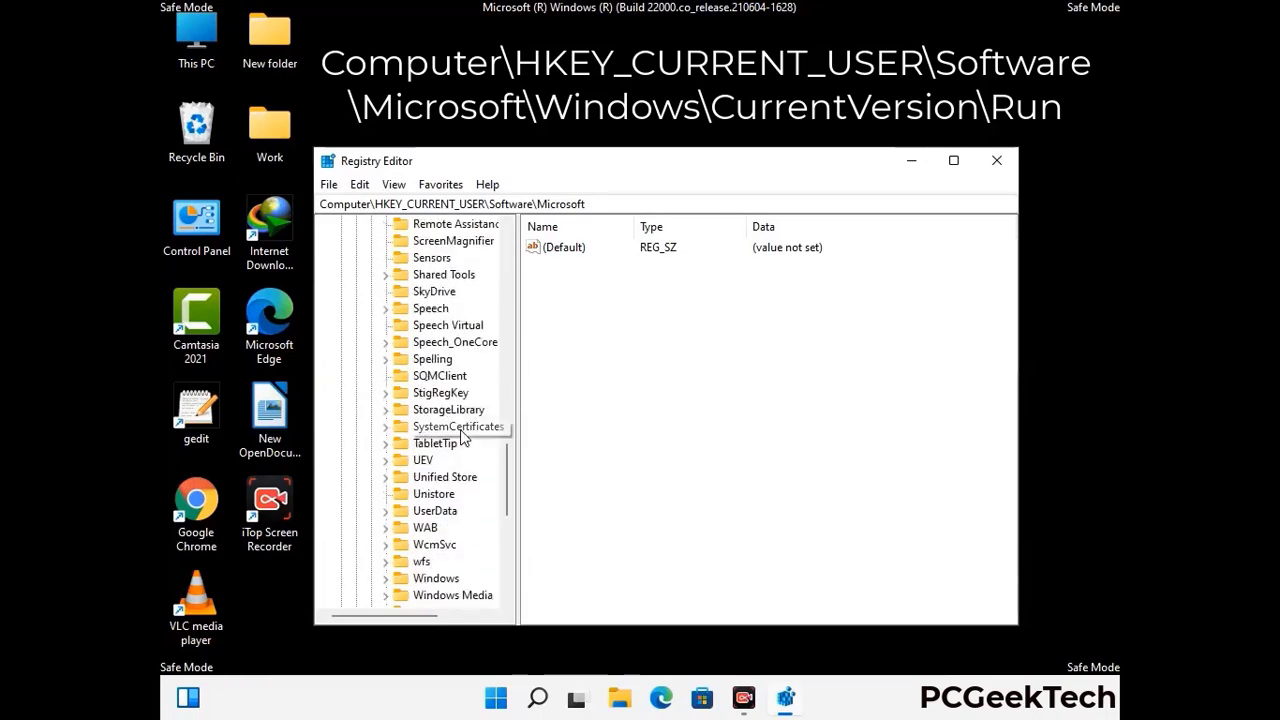
pyautogui.scroll(-1, 463, 437)
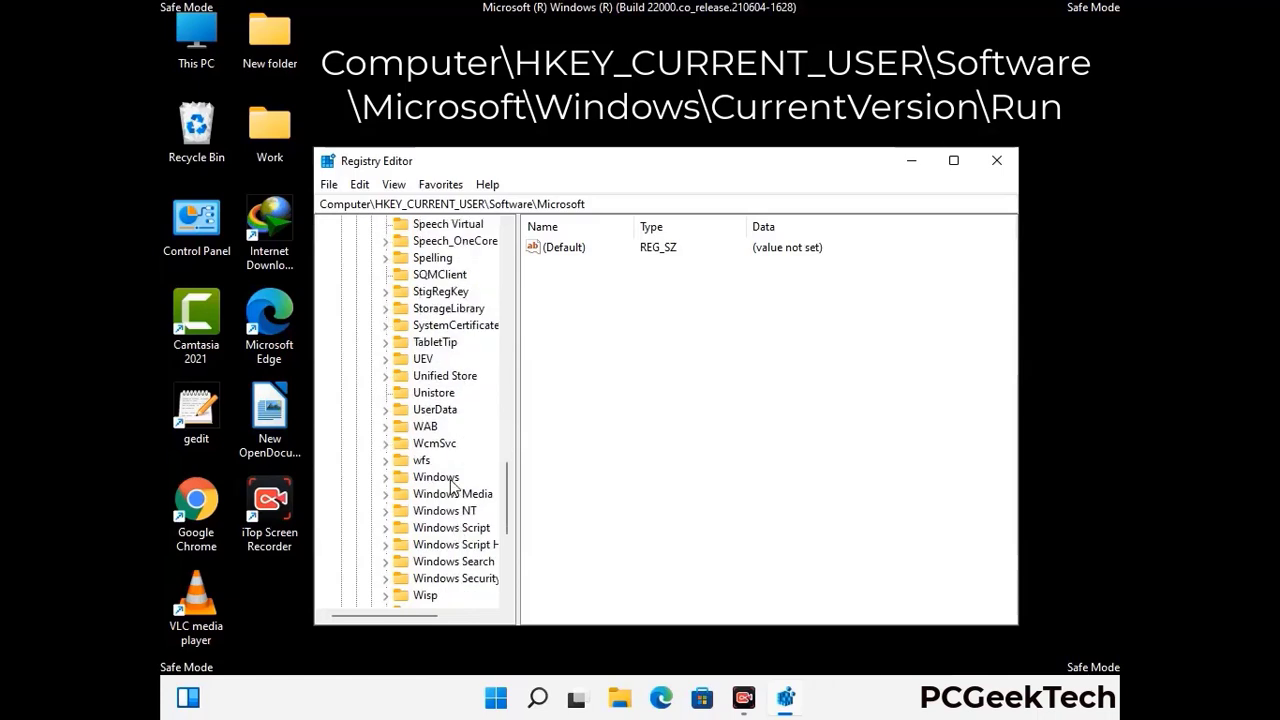
pyautogui.doubleClick(455, 477)
pyautogui.doubleClick(464, 466)
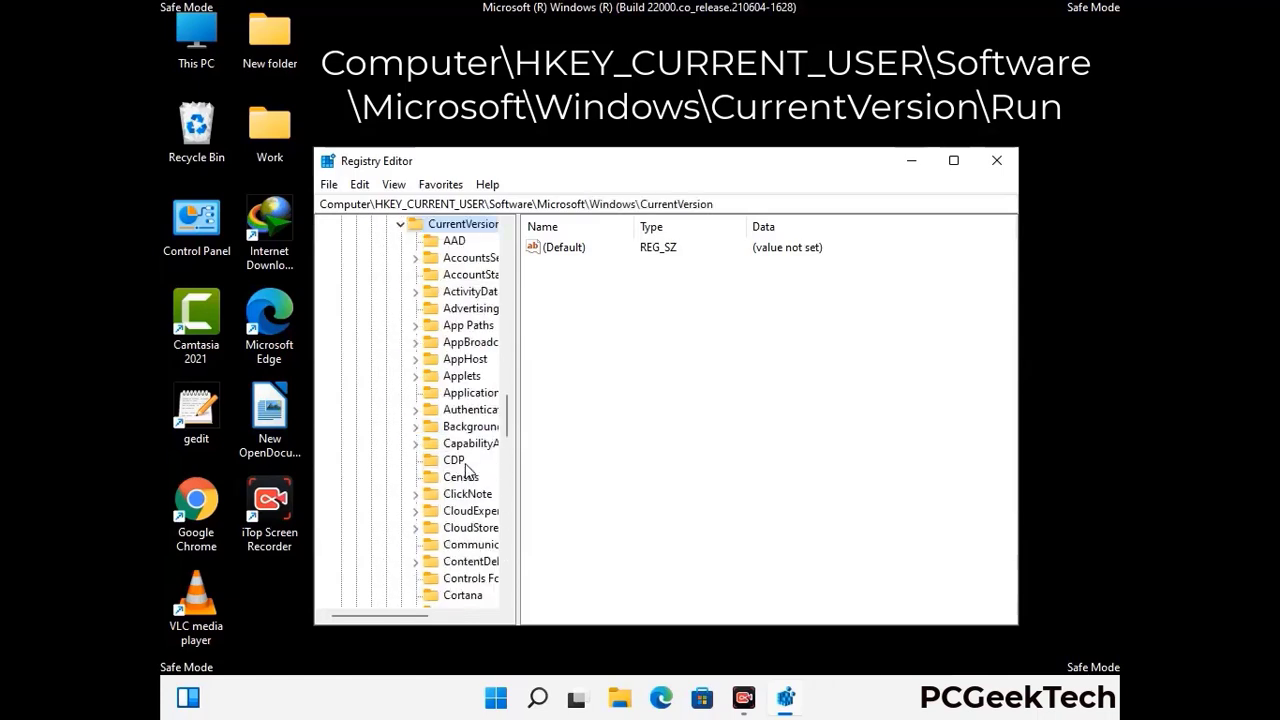
pyautogui.scroll(-5, 456, 436)
pyautogui.scroll(-3, 457, 437)
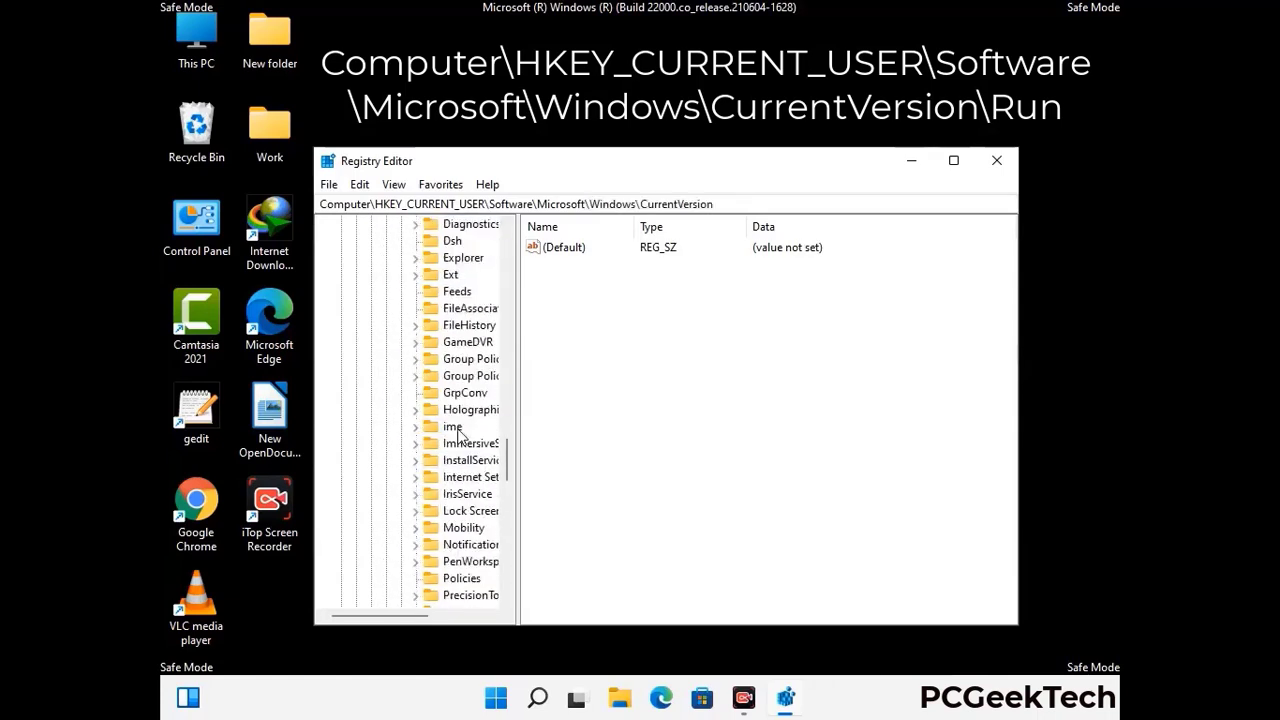
pyautogui.scroll(-4, 457, 436)
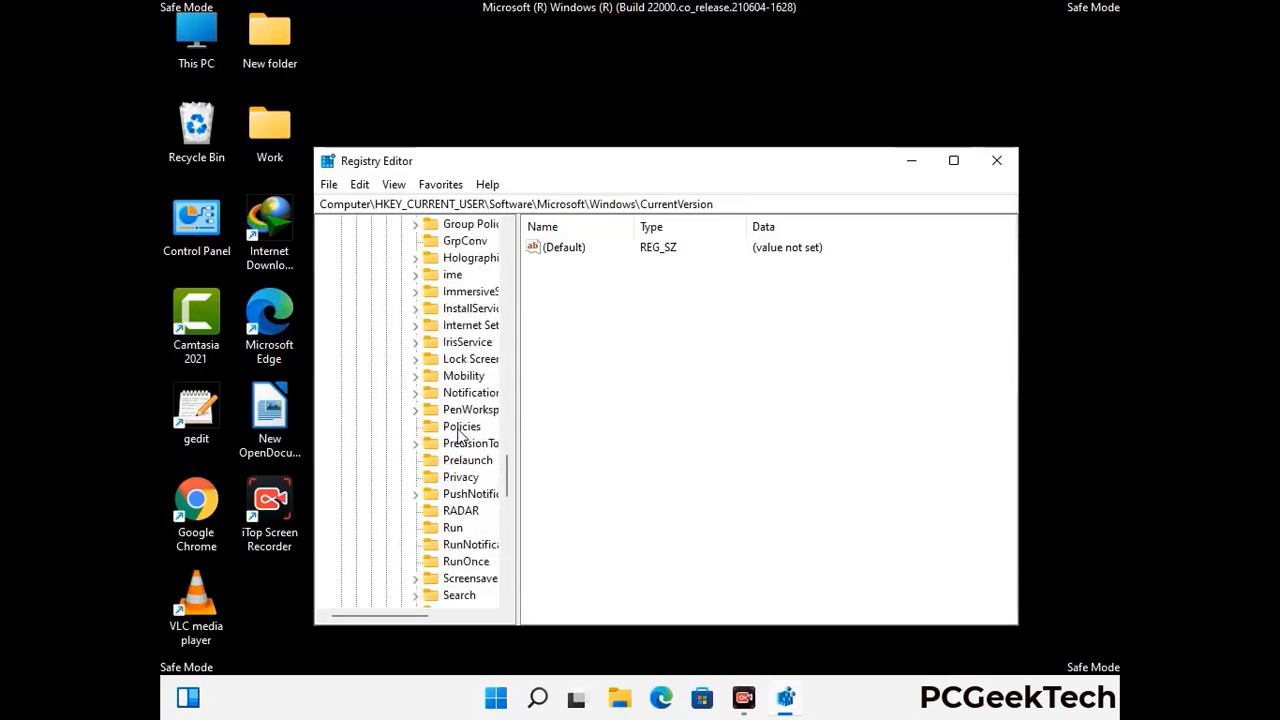
# Delete the ScreenRec value from the Run key, keeping IDMan, MicrosoftEdgeAutoLaunch and OneDrive
pyautogui.click(455, 478)
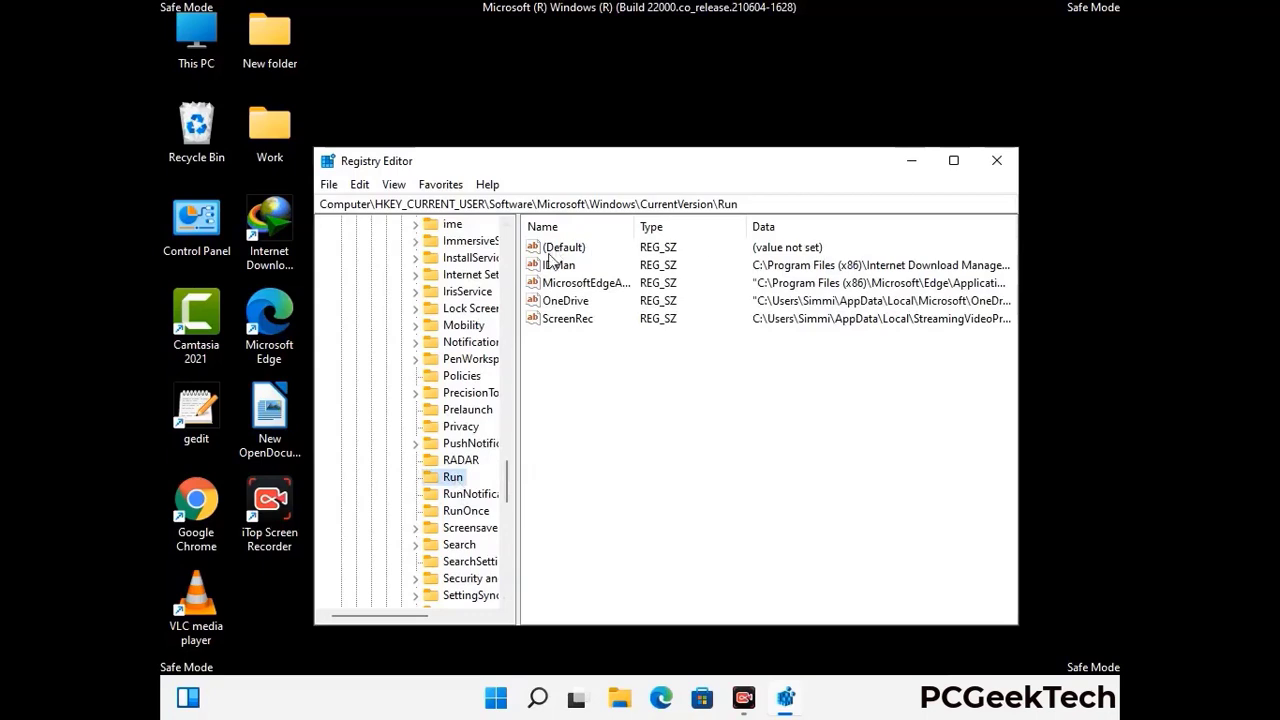
pyautogui.click(565, 320)
pyautogui.click(648, 326)
pyautogui.click(578, 323)
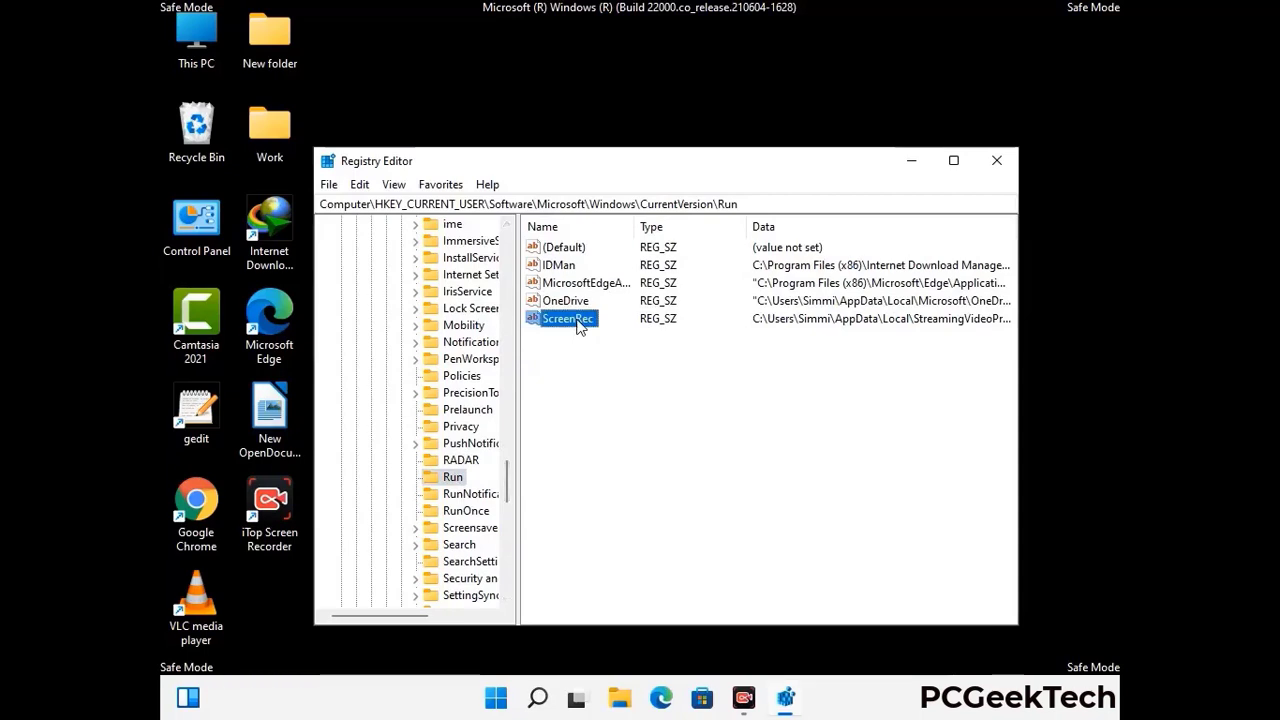
pyautogui.rightClick(578, 323)
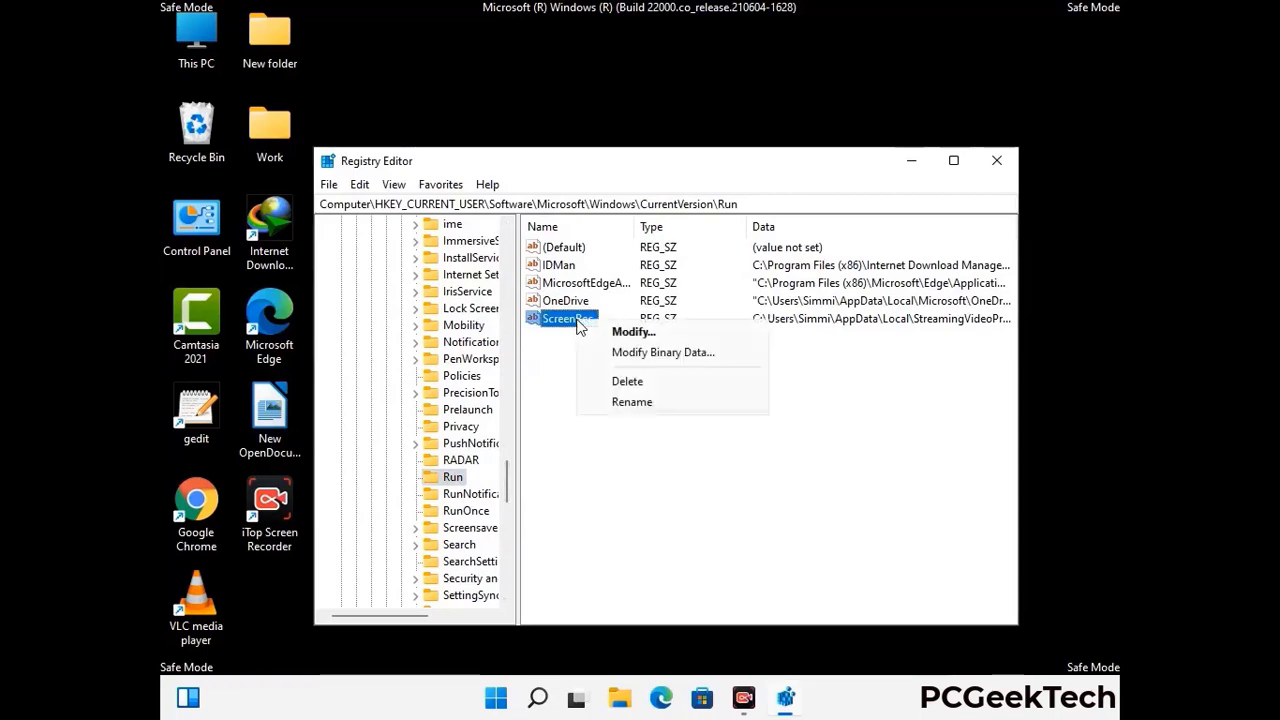
pyautogui.click(614, 380)
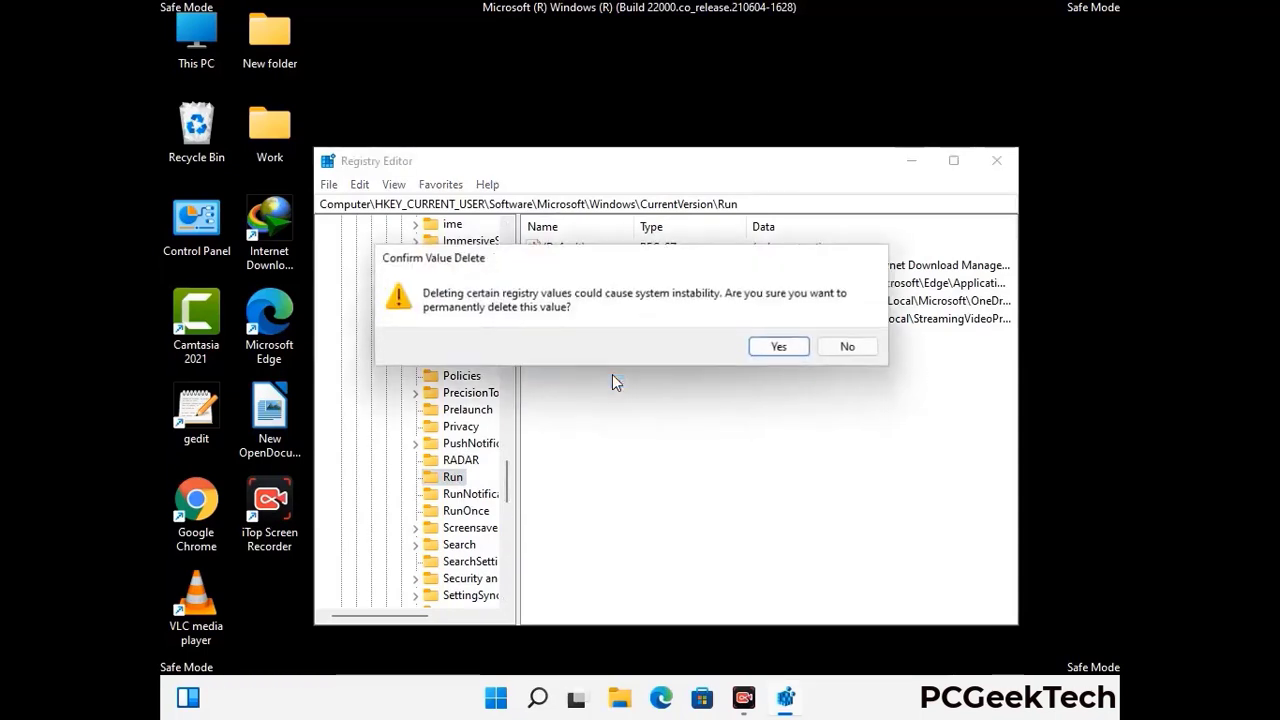
pyautogui.click(783, 347)
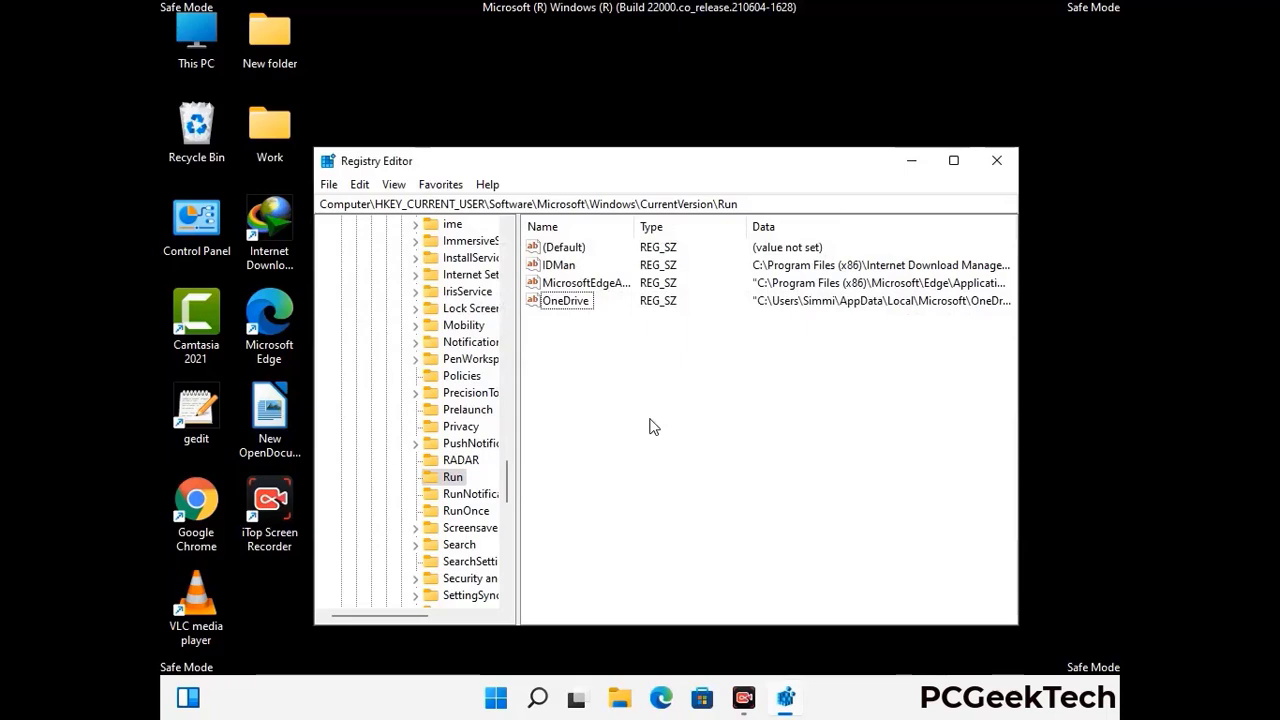
# Search the registry for 'Virus Nam', stop the search, and close Registry Editor
pyautogui.hotkey('ctrl', 'f')
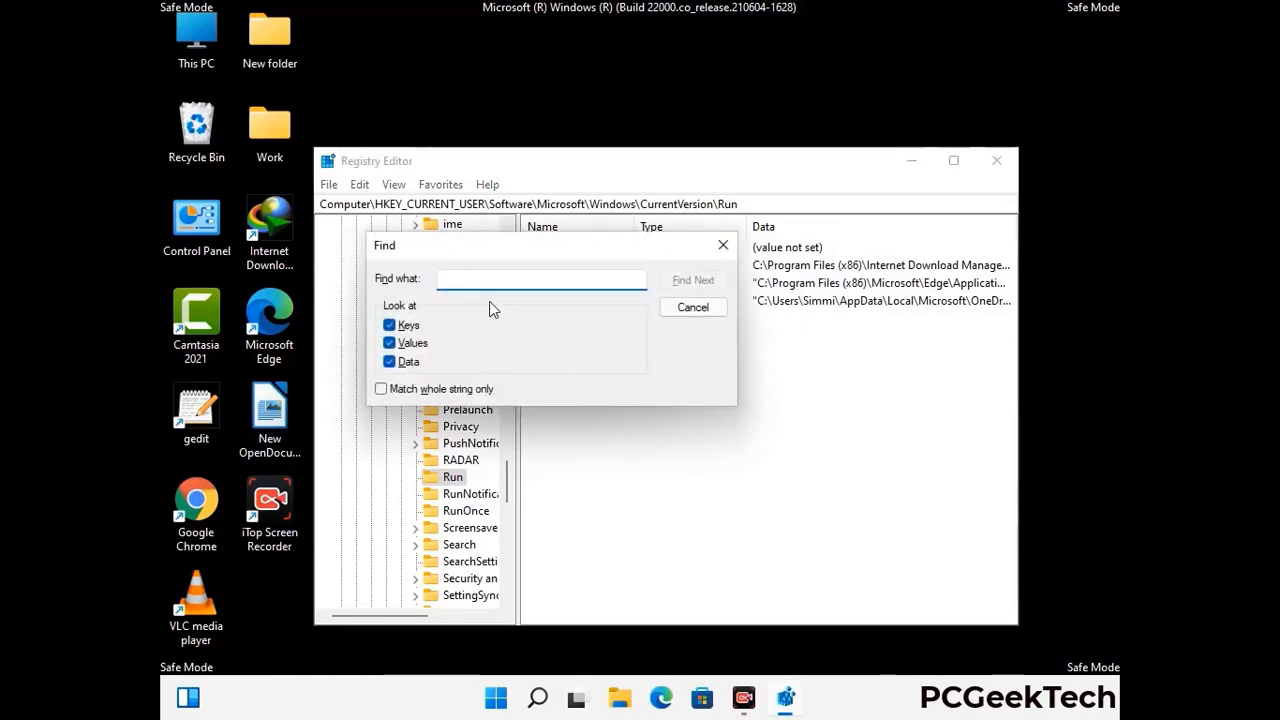
pyautogui.write('Virus Name')
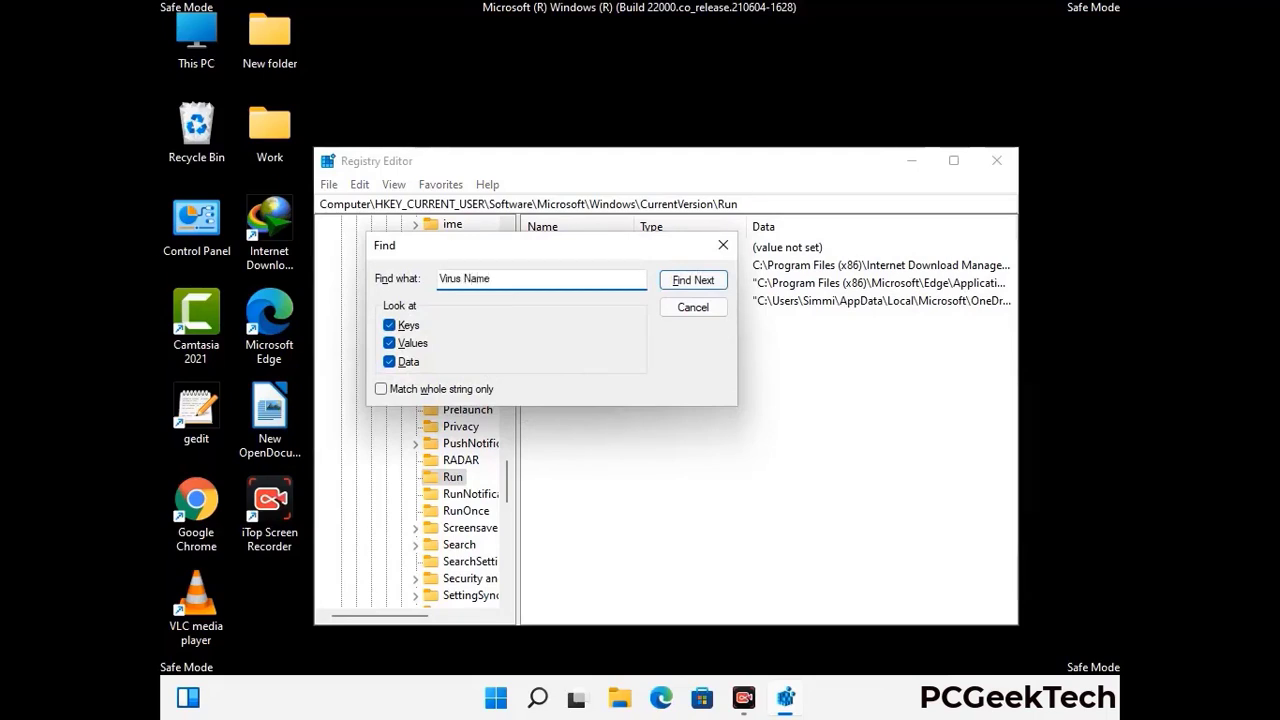
pyautogui.click(680, 284)
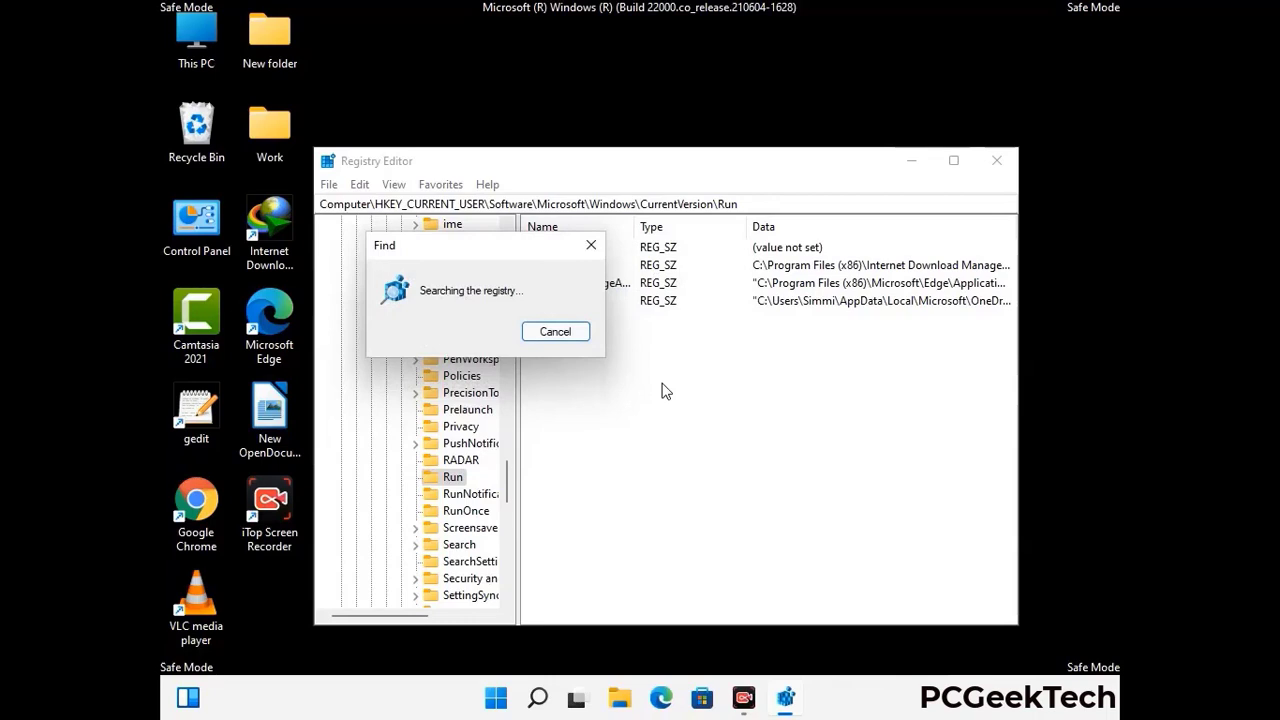
pyautogui.click(593, 247)
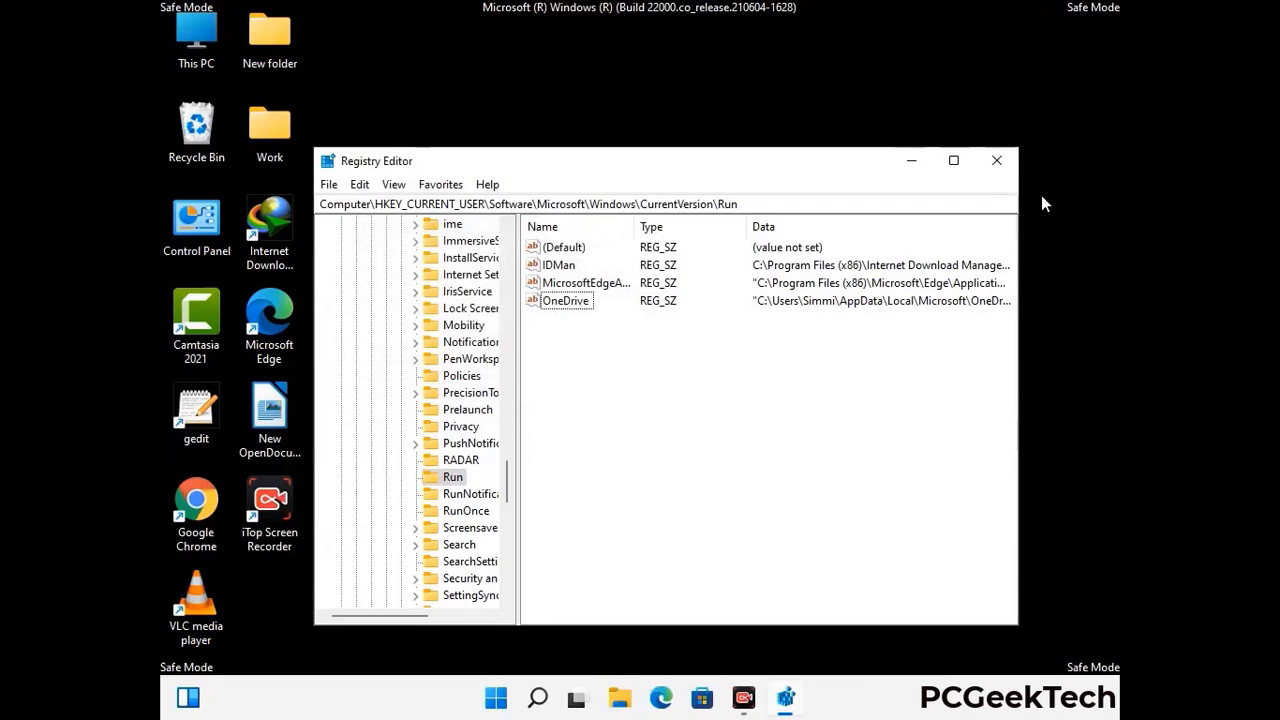
pyautogui.click(997, 161)
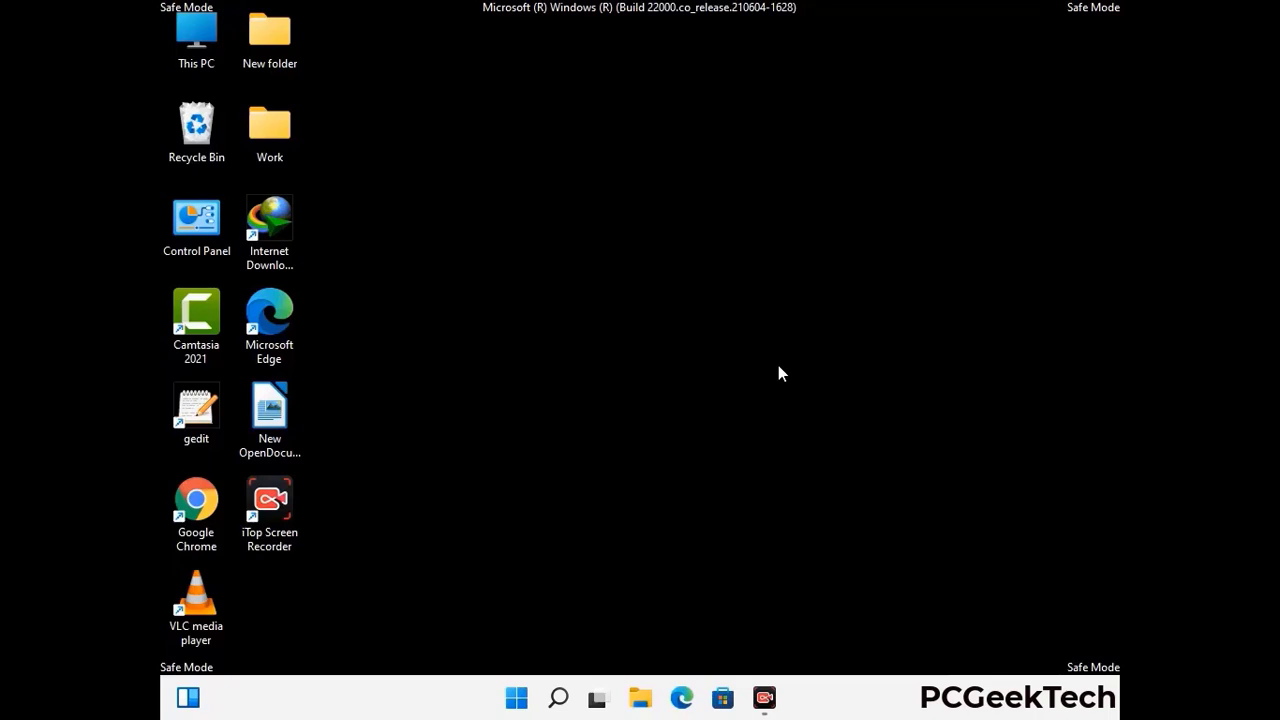
# Run msconfig from the Run dialog to open System Configuration on its General page
pyautogui.press('super+r')
pyautogui.moveTo(372, 465); pyautogui.dragTo(654, 197)
pyautogui.write('ms')
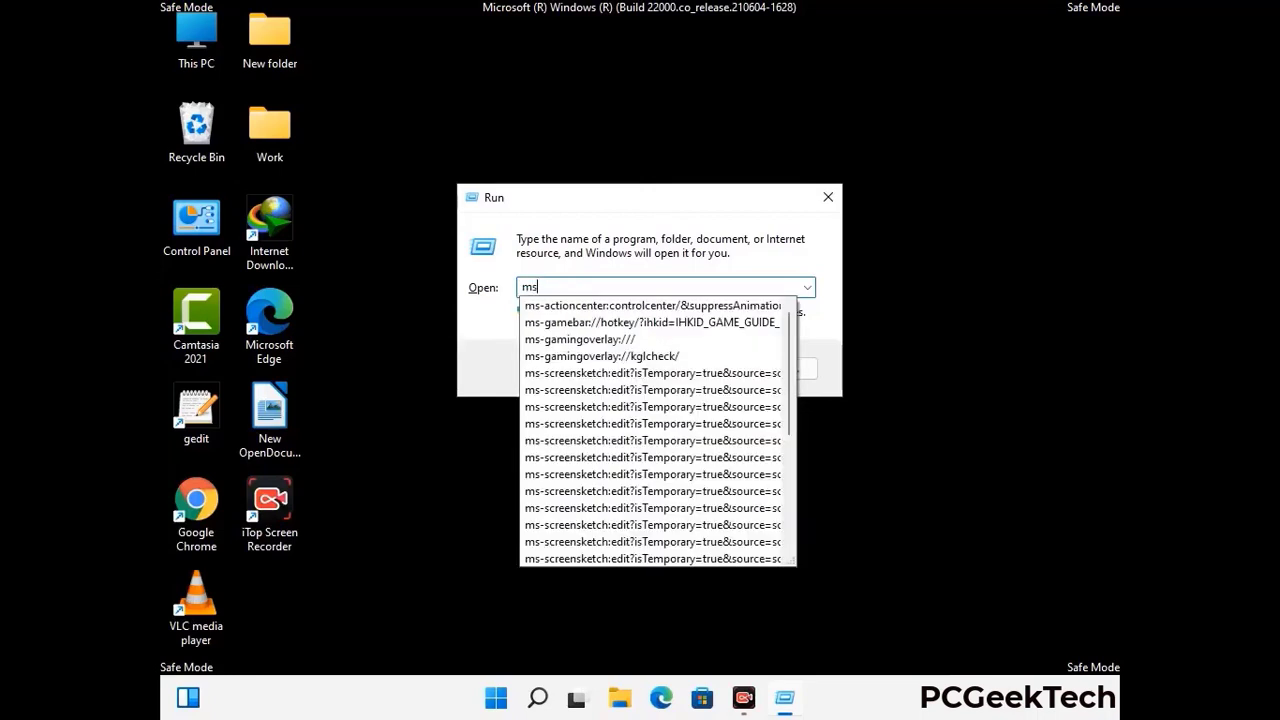
pyautogui.write('config')
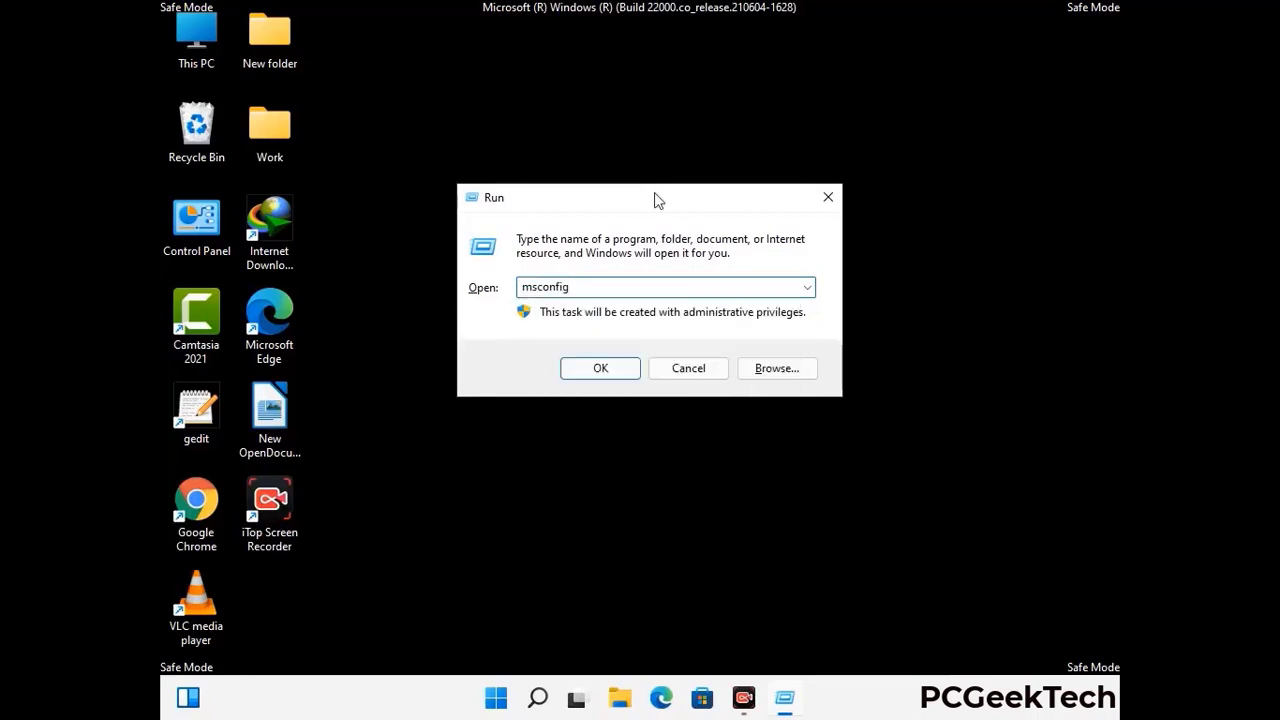
pyautogui.click(597, 368)
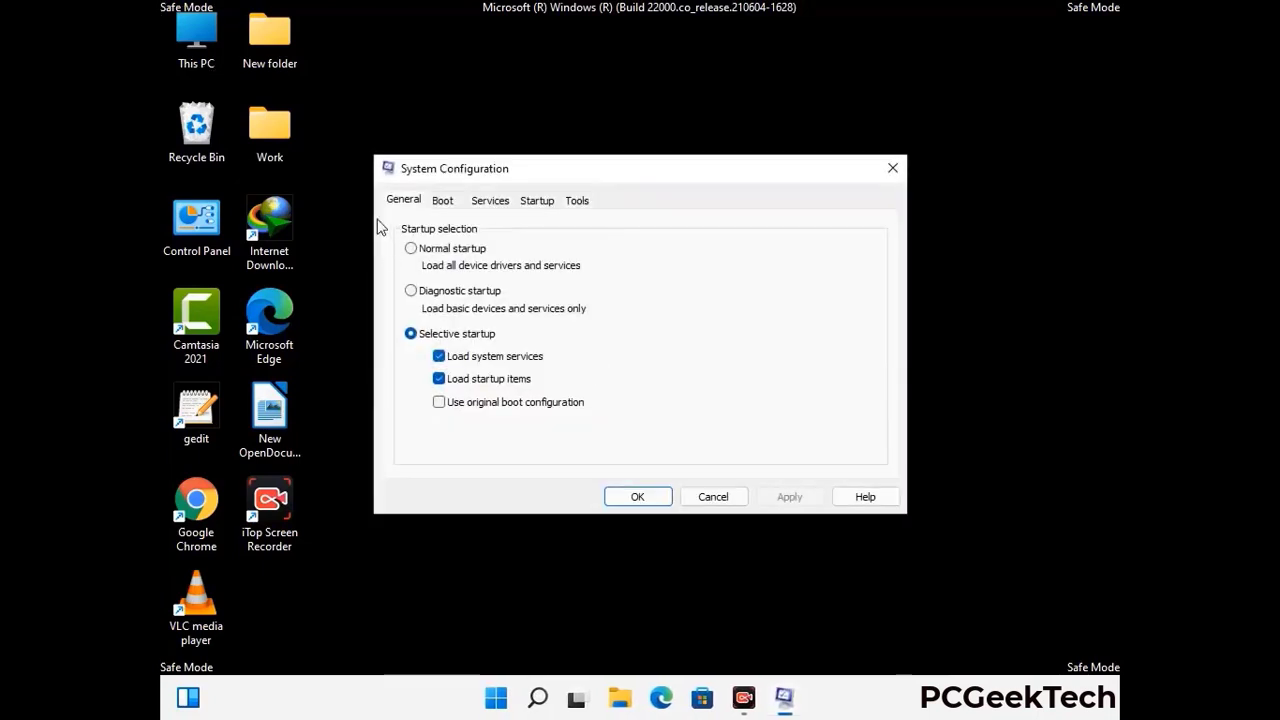
# Clear the Safe boot checkbox on the Boot page for Windows 11
pyautogui.click(441, 203)
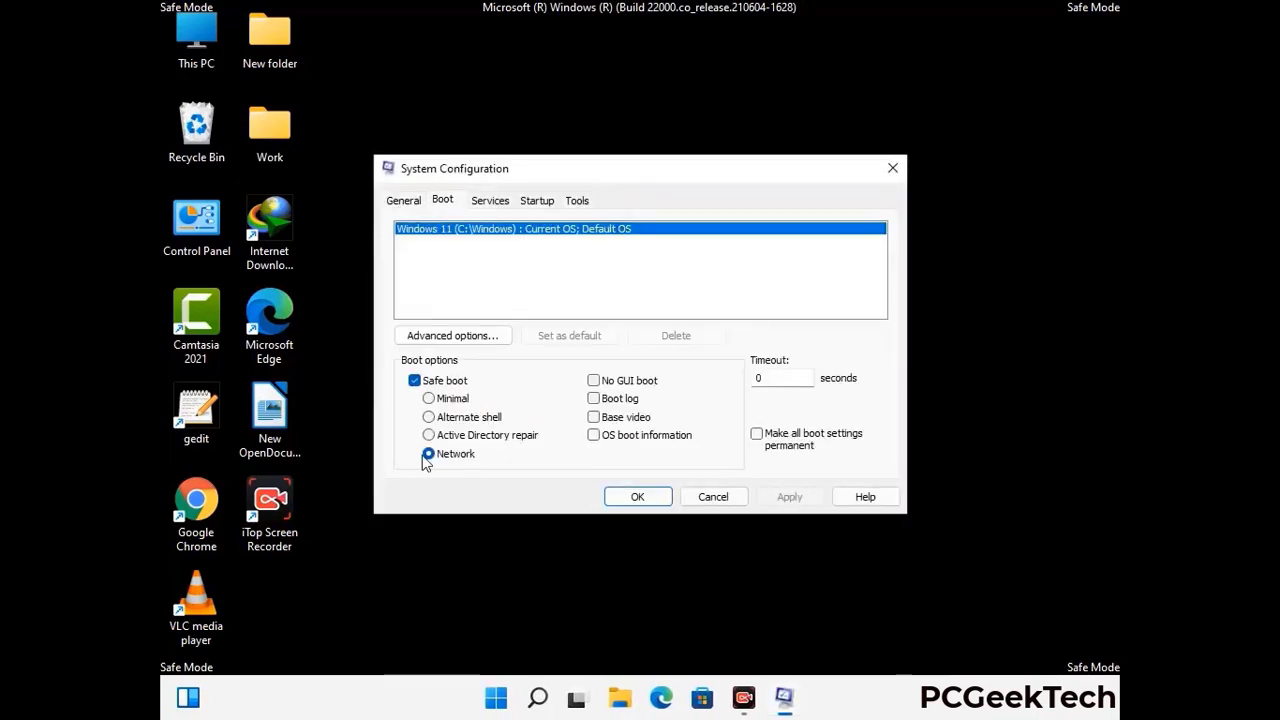
pyautogui.click(414, 381)
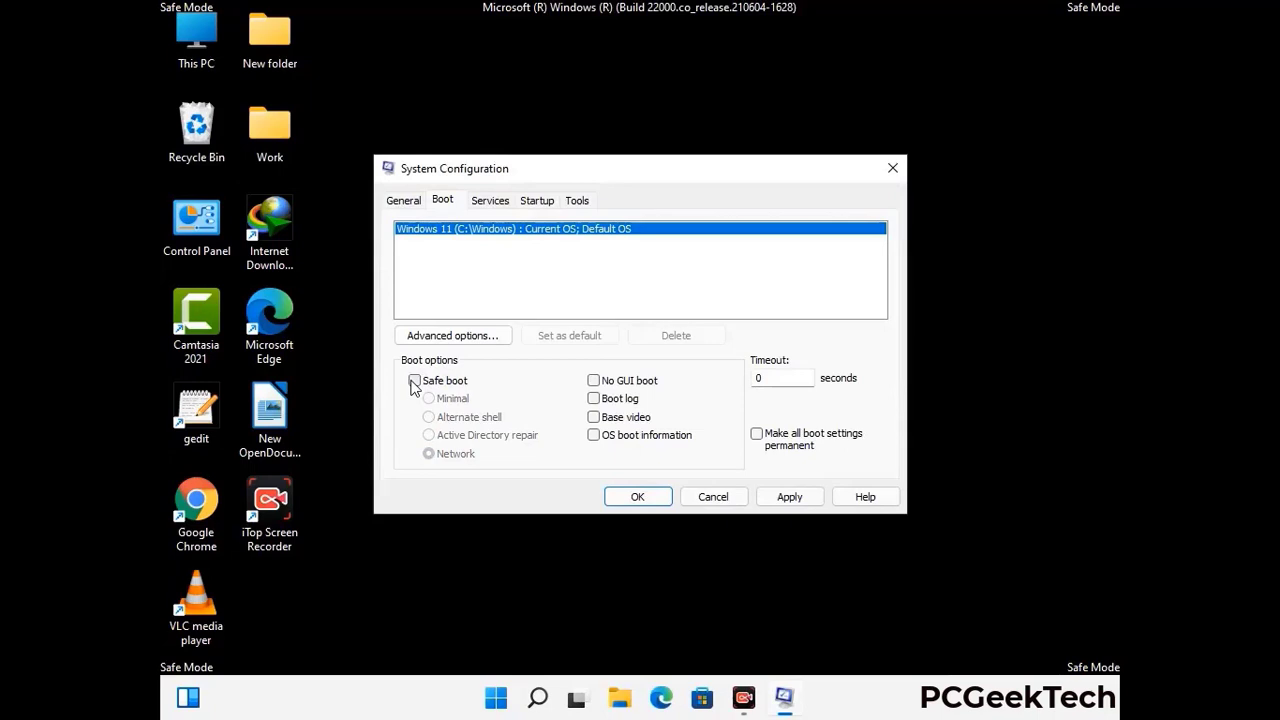